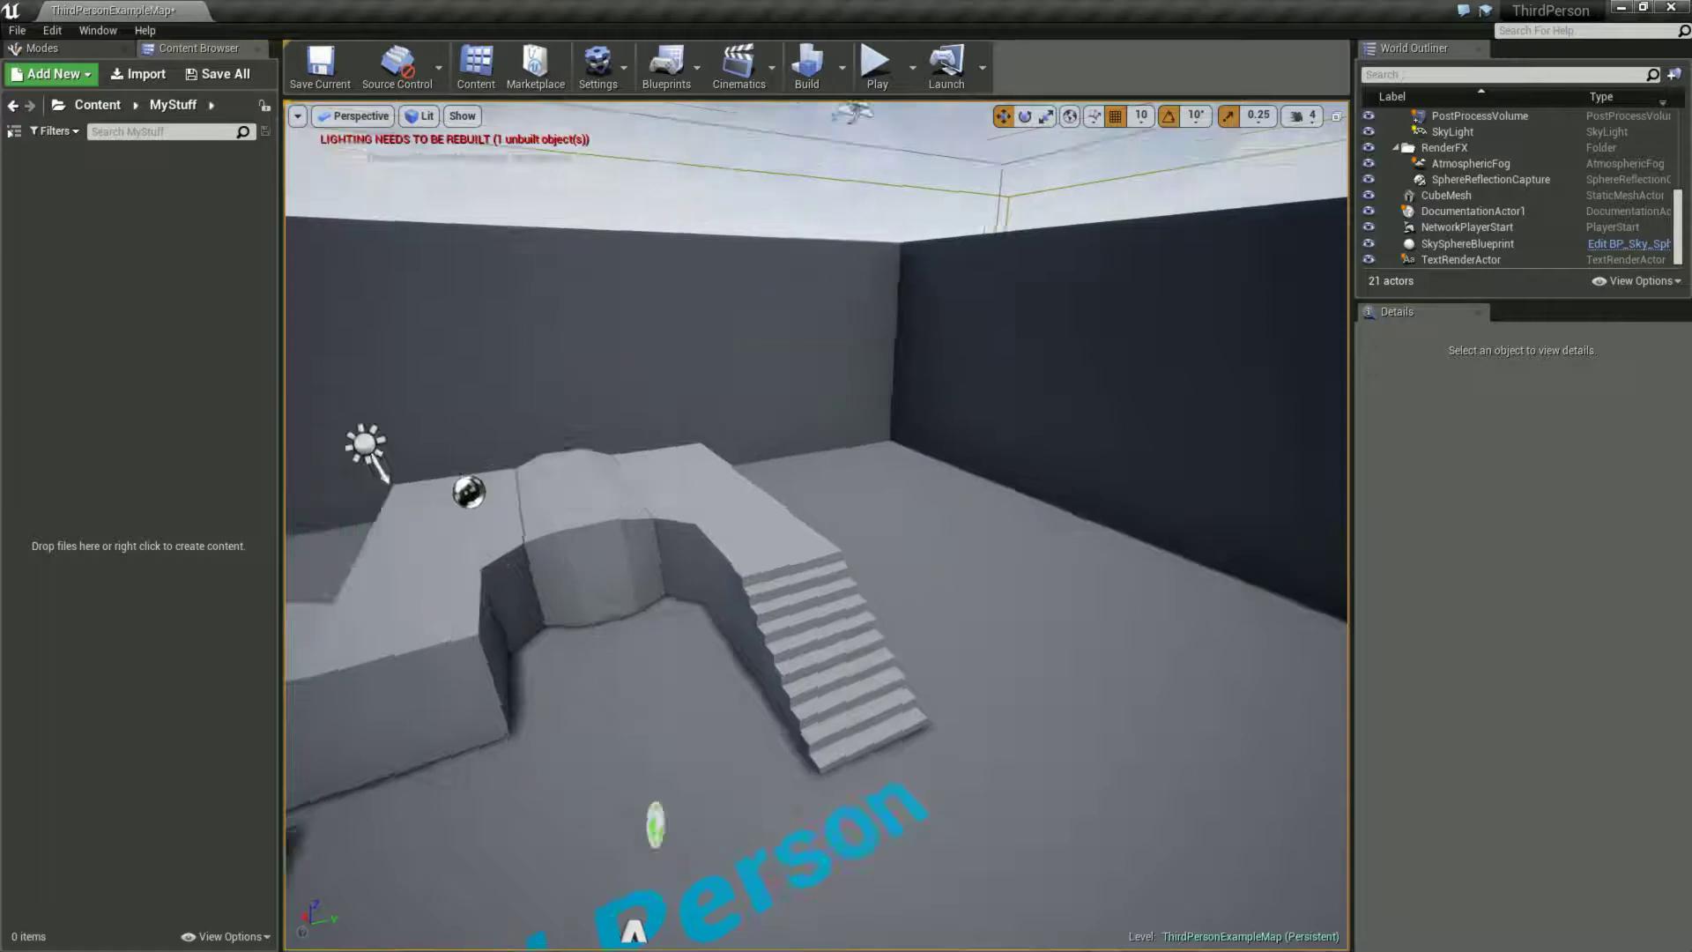
Orbit the level view down to the floor and back toward the stairs
right_drag(816, 524, 816, 525)
right_drag(790, 611, 863, 615)
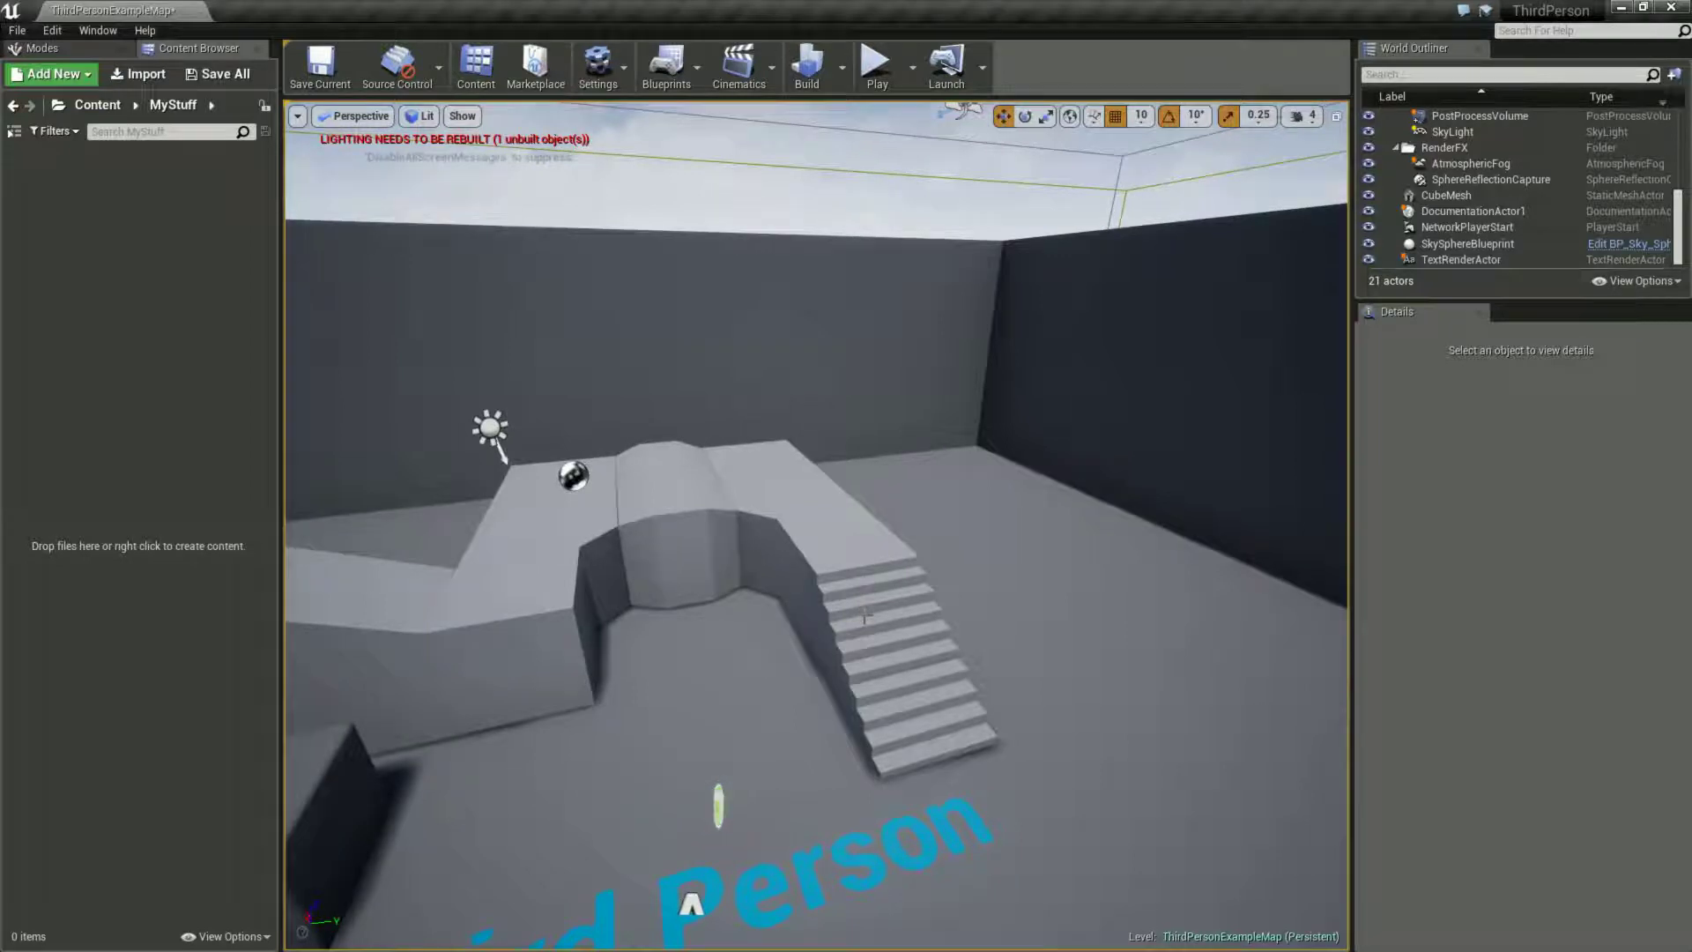
right_drag(865, 614, 909, 704)
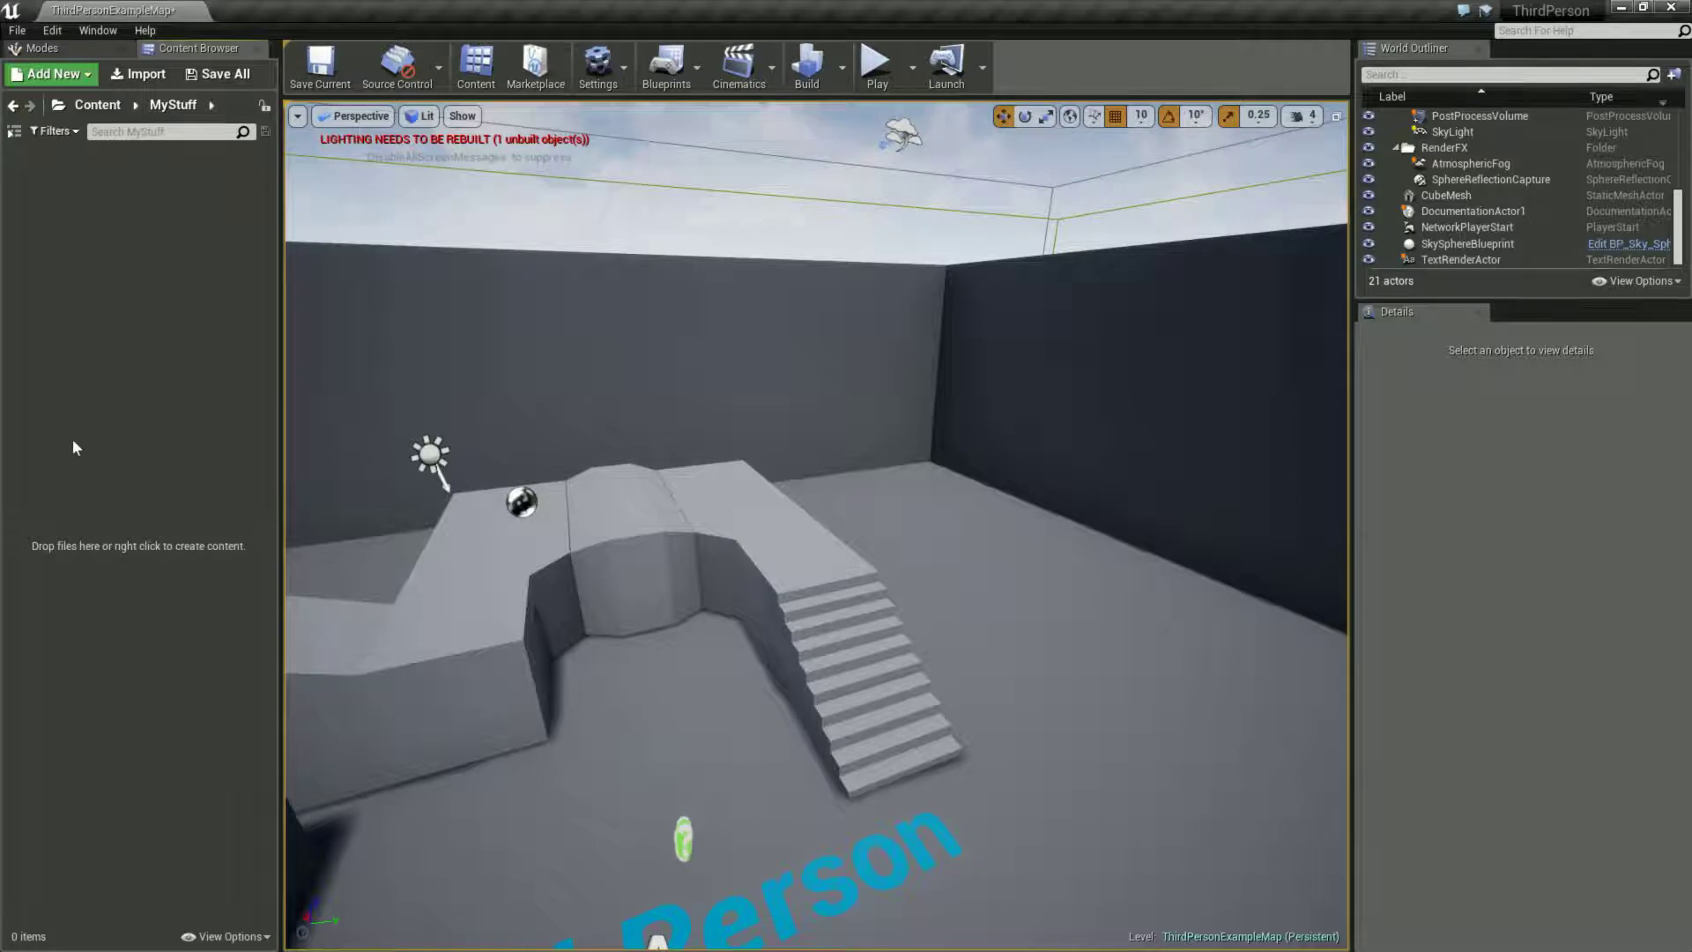
Create an Actor-parented Blueprint class named DamageBox in MyStuff and open it
right_click(115, 187)
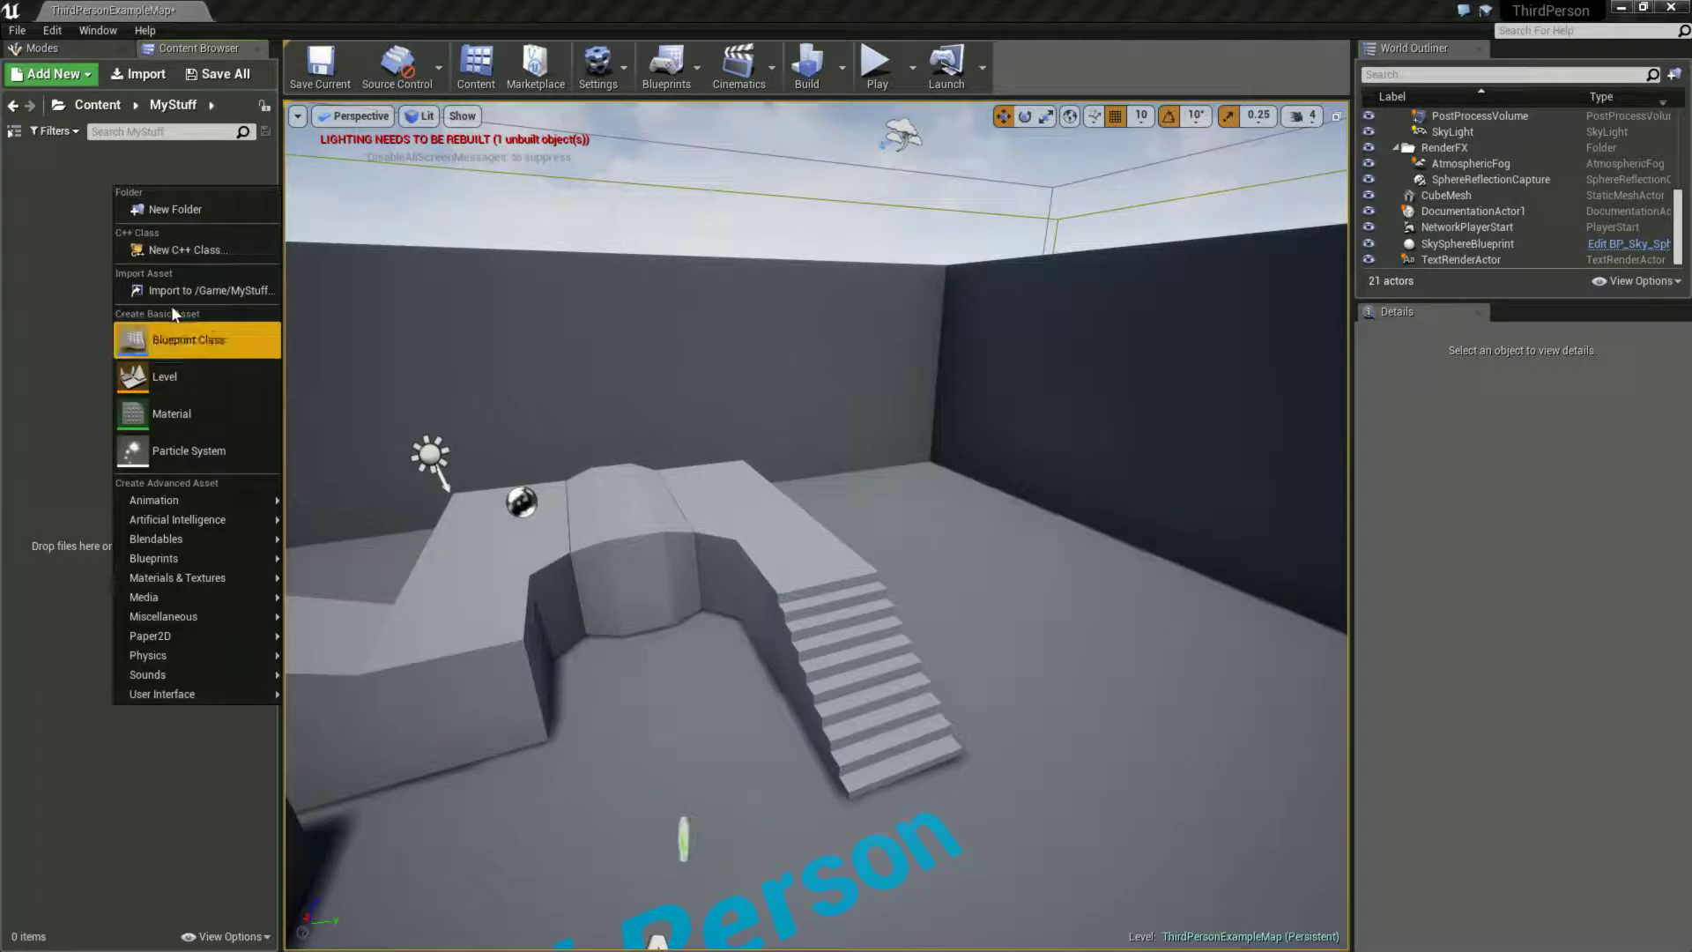
click(46, 272)
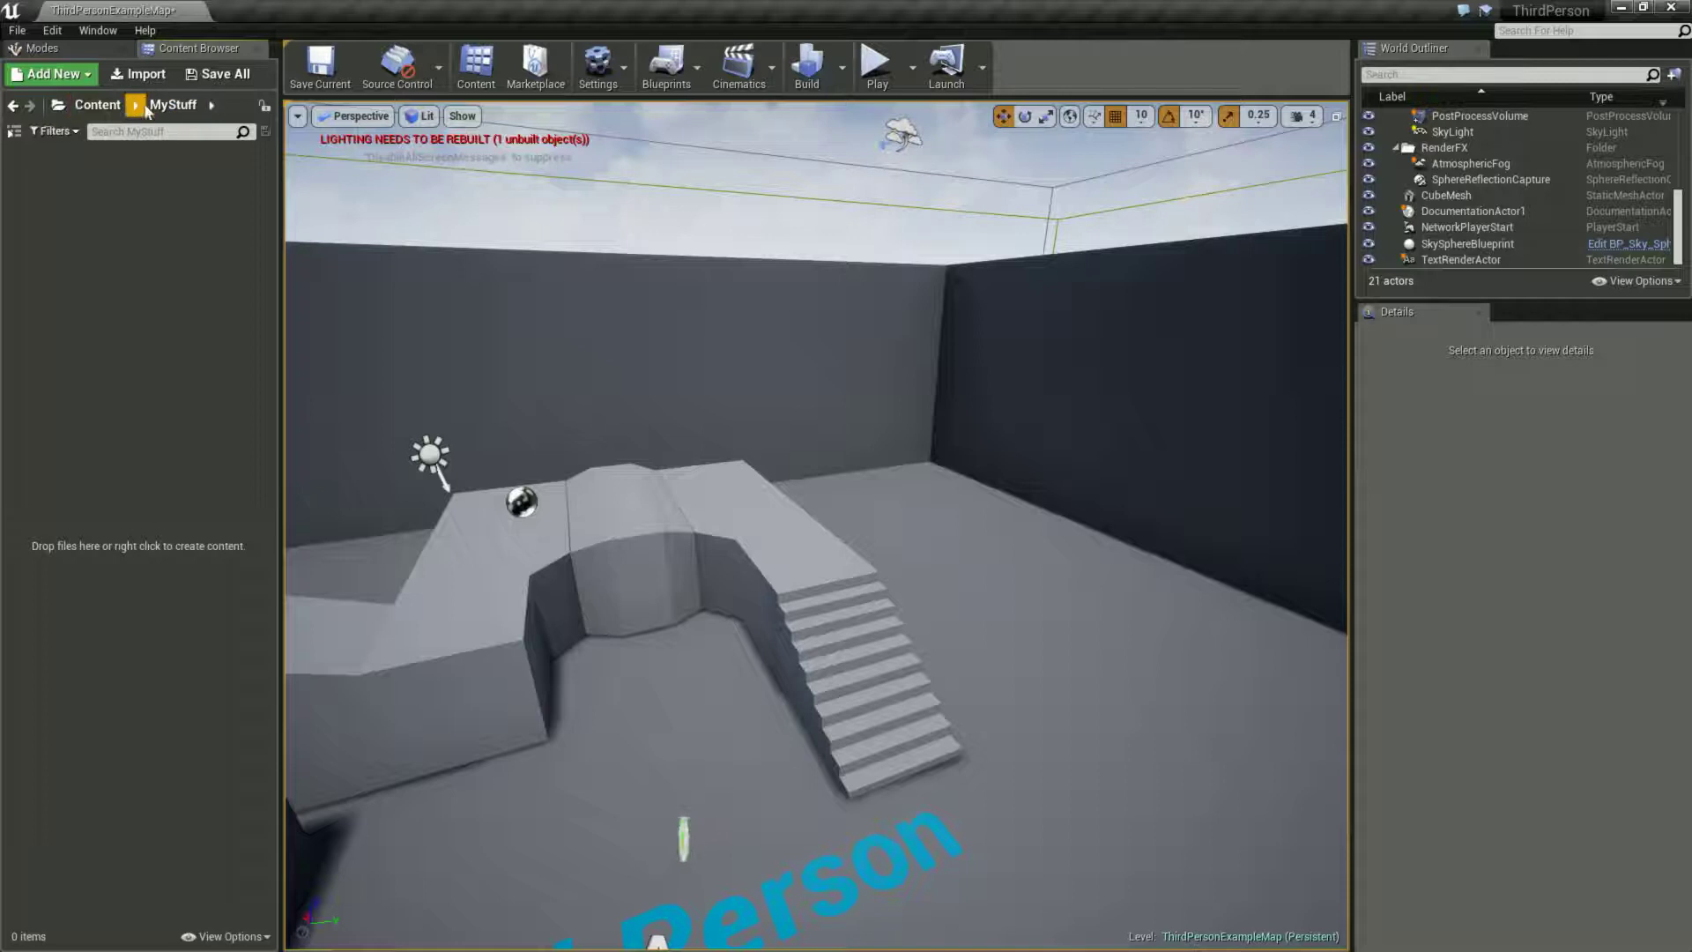
right_click(60, 213)
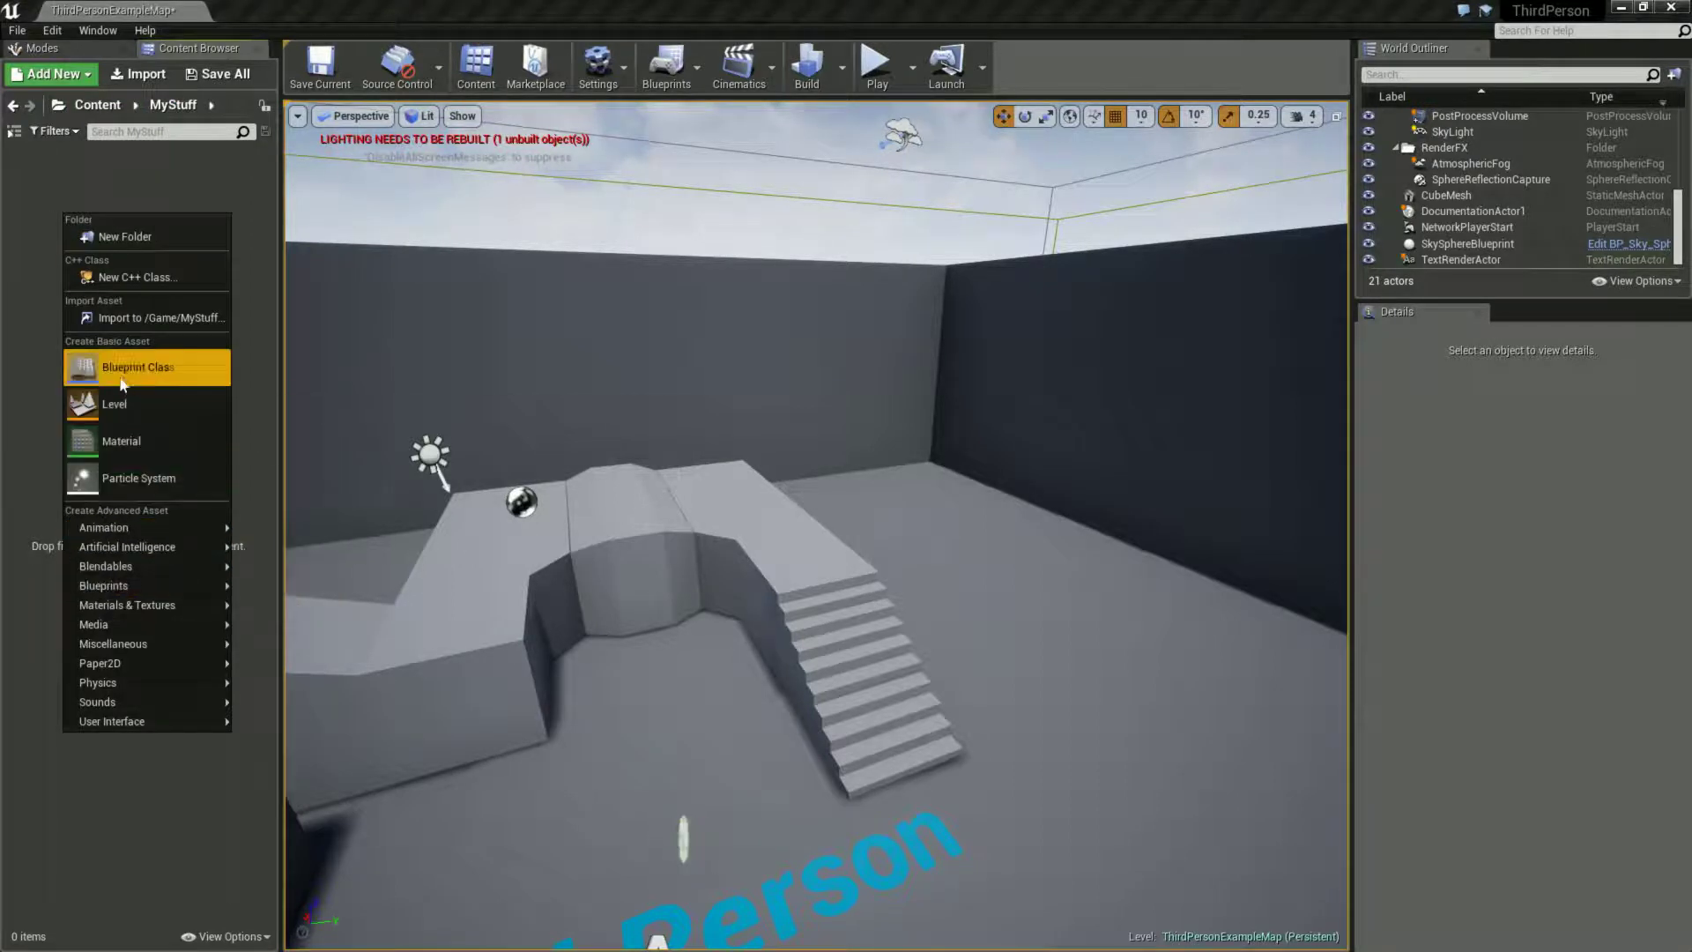
click(132, 366)
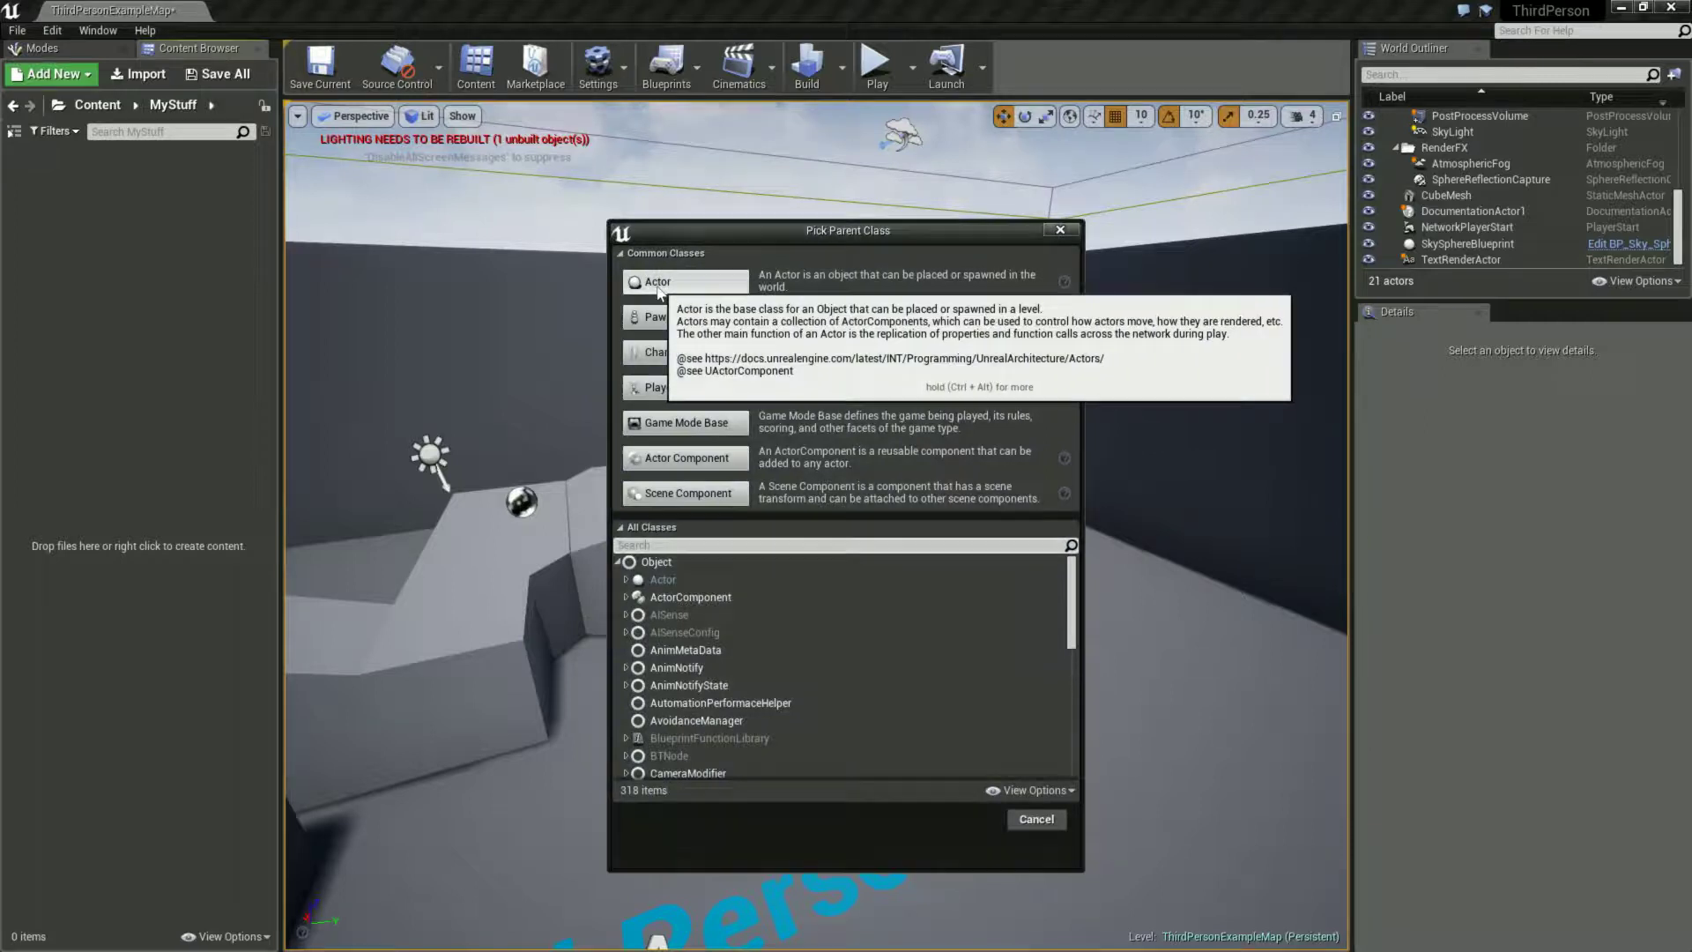
click(658, 287)
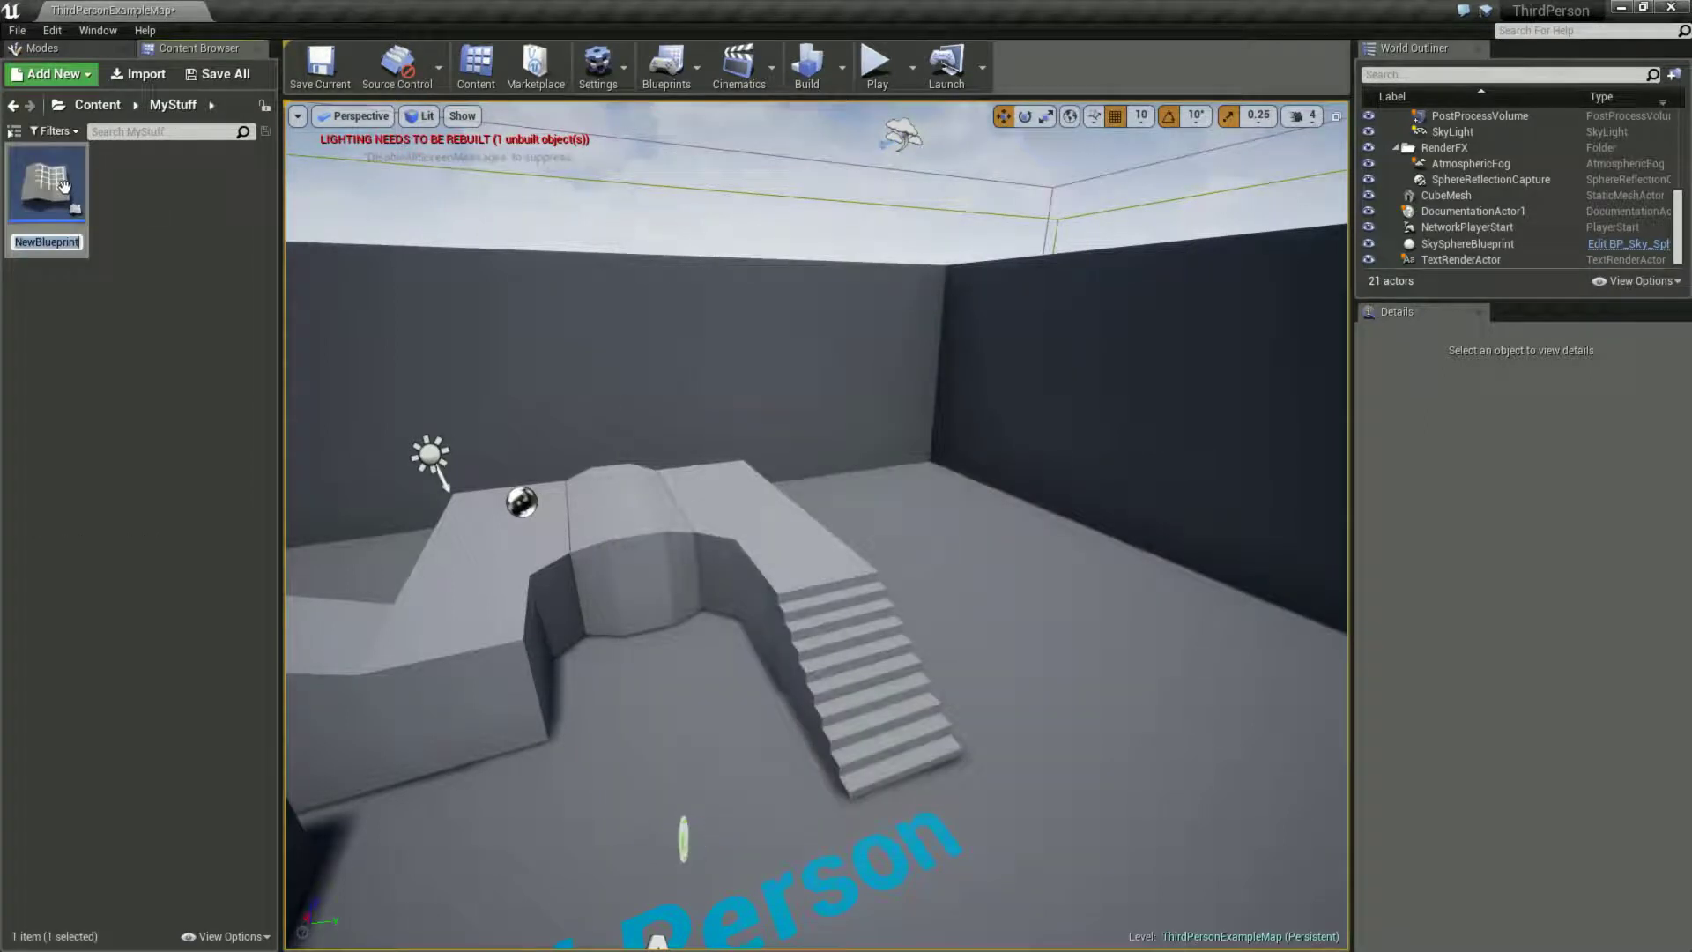
text(DamageBo)
text(x)
key(Return)
double_click(63, 185)
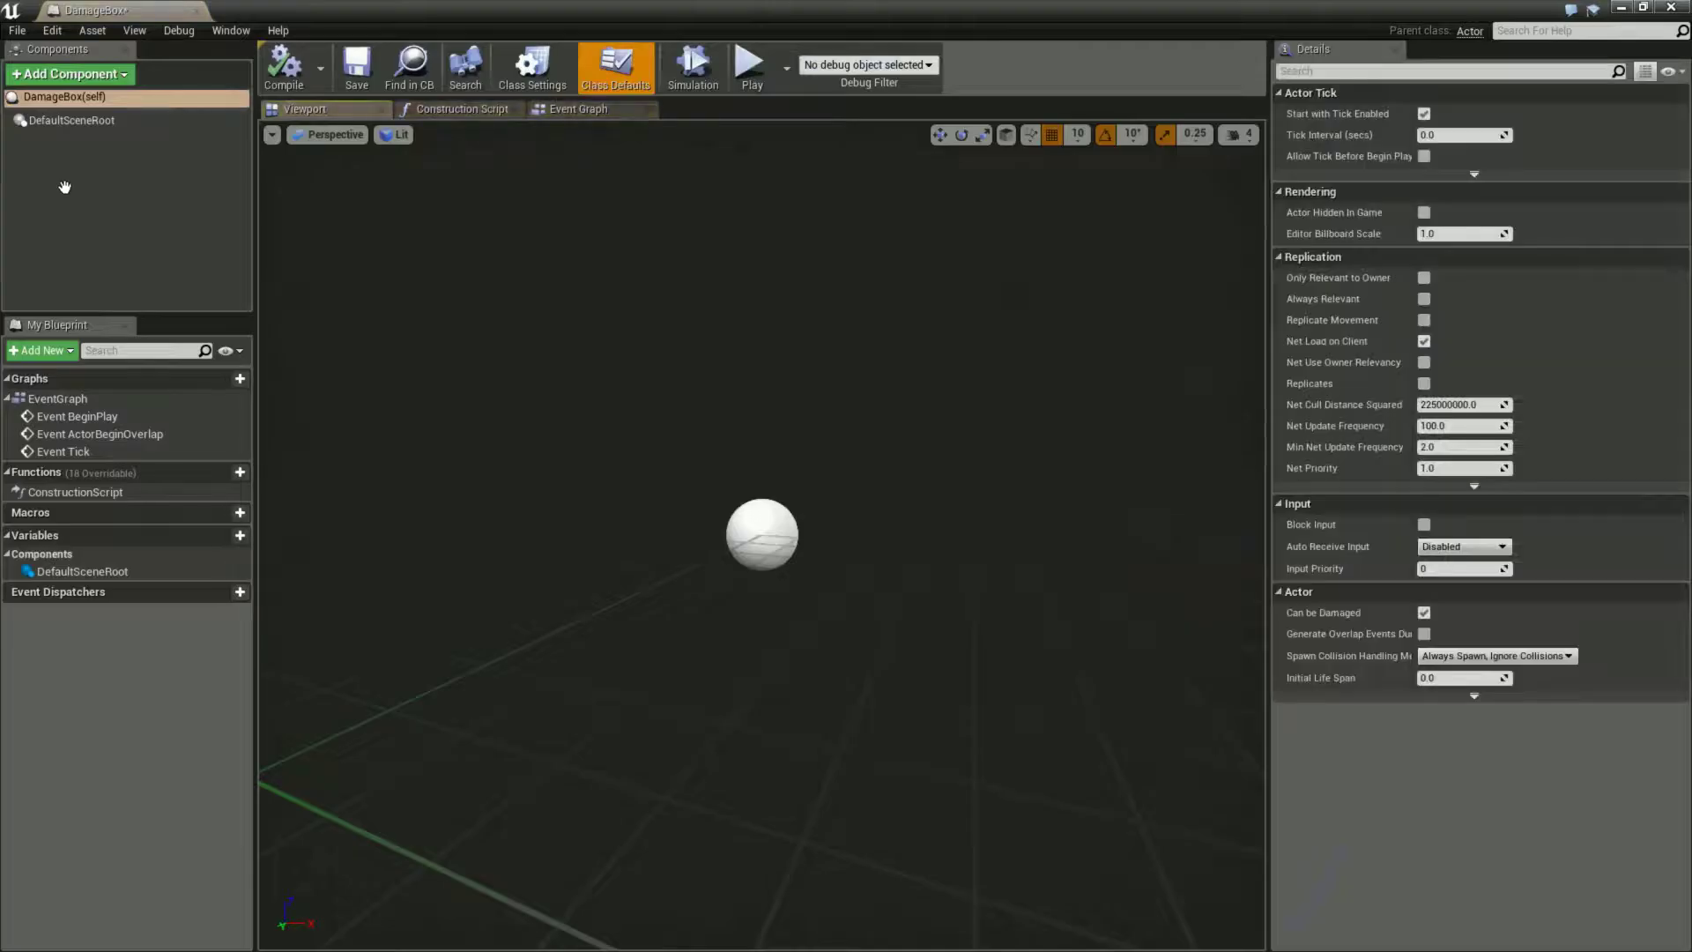
Add a Box Collision component to DamageBox and make it the root in place of DefaultSceneRoot
click(70, 76)
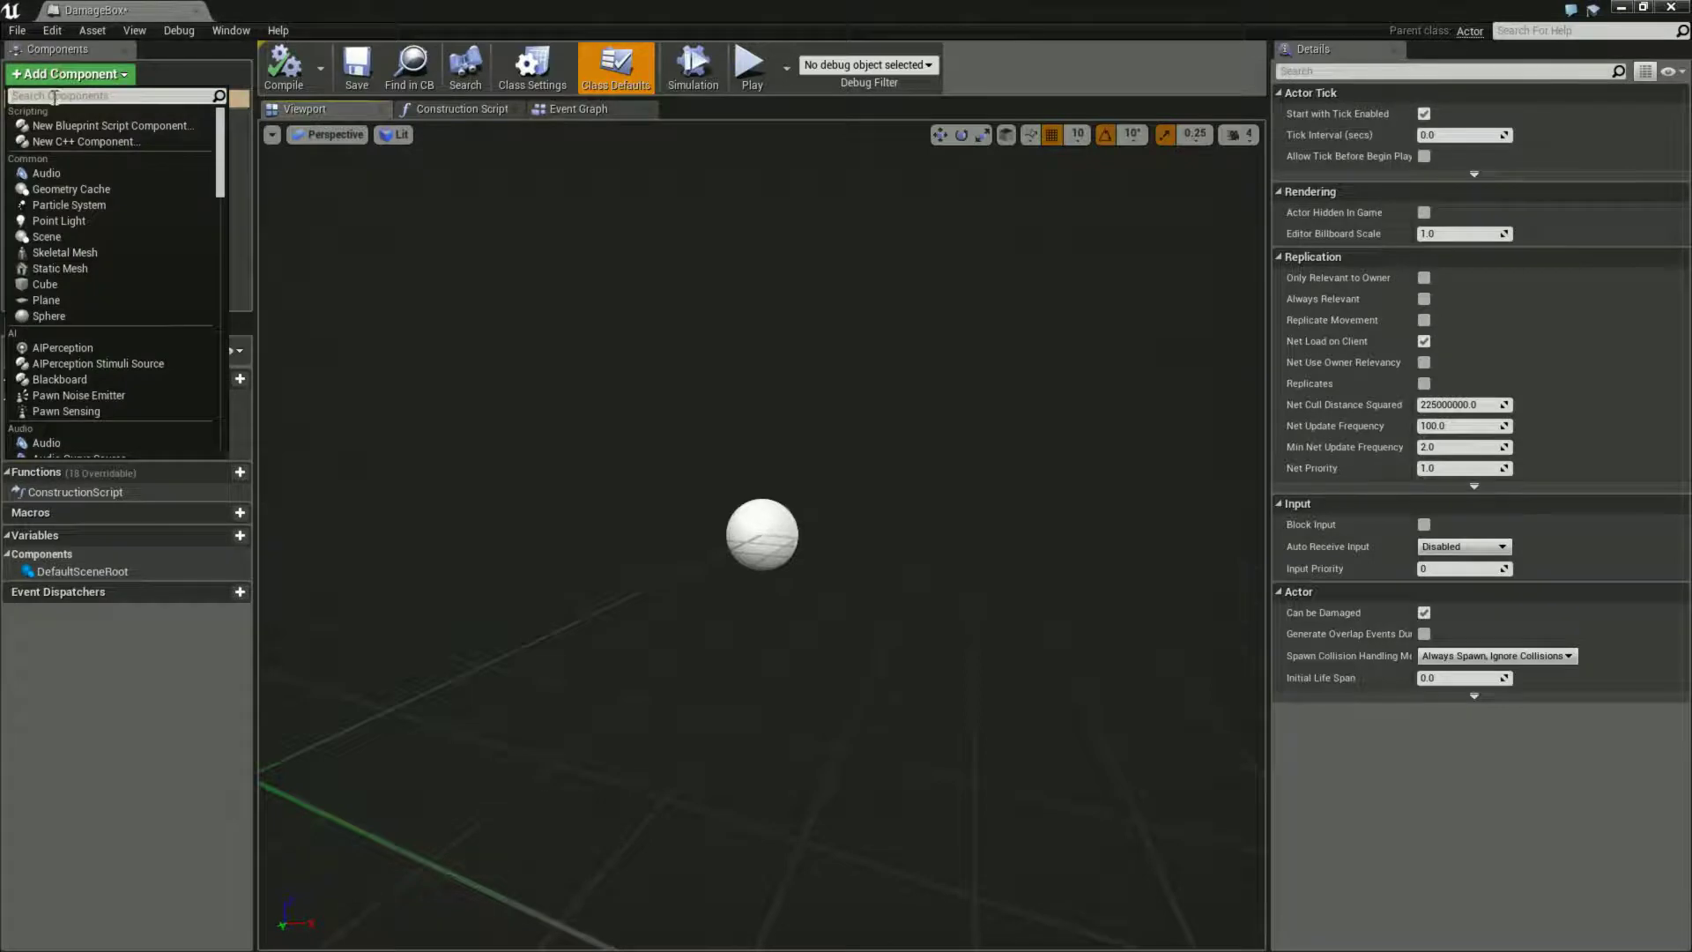
text(Box)
key(Return)
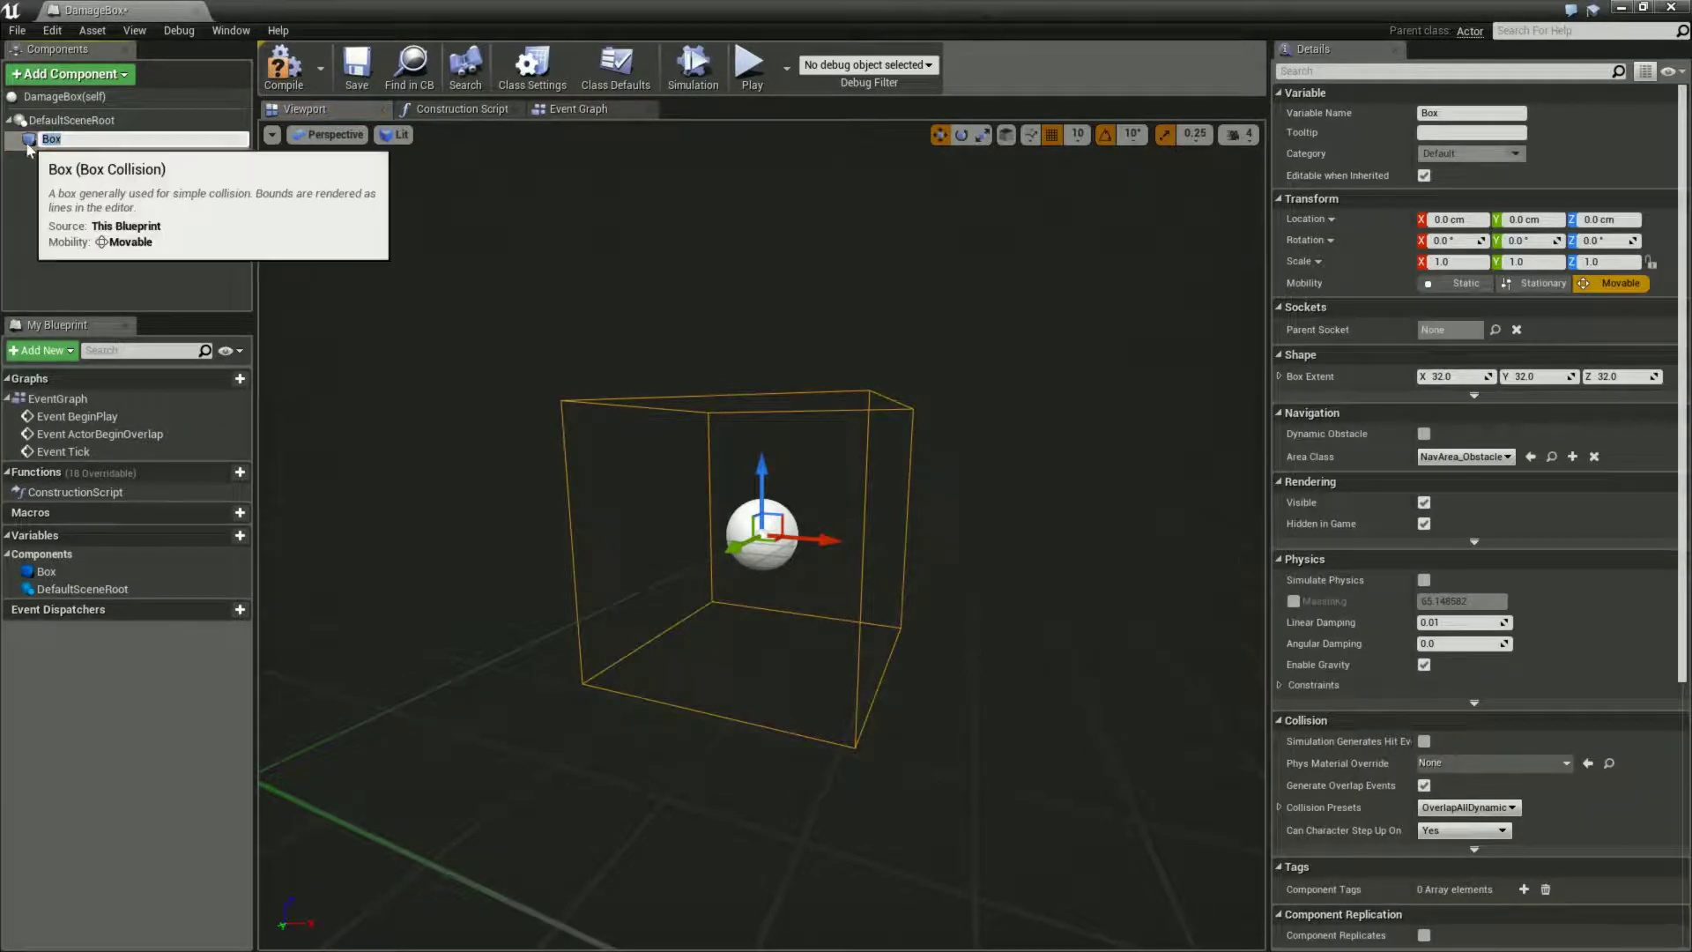
drag(32, 140, 35, 123)
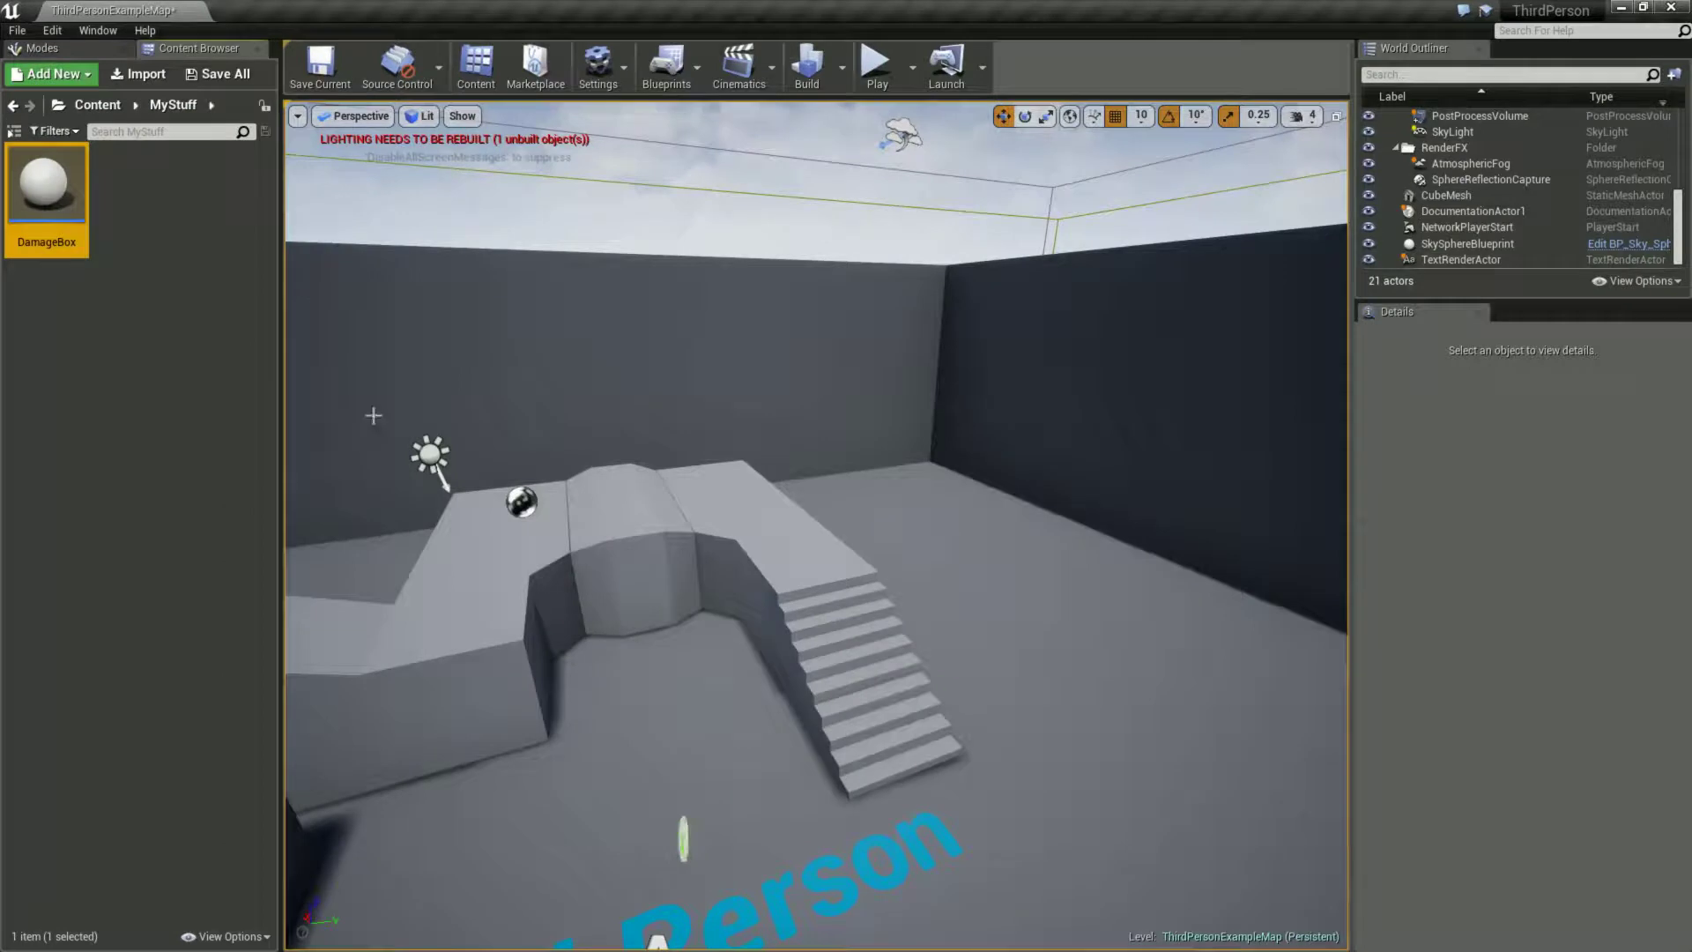
Place a DamageBox actor over the stairs and scale it to 3.25, 3.25, 18.25
drag(382, 320, 379, 300)
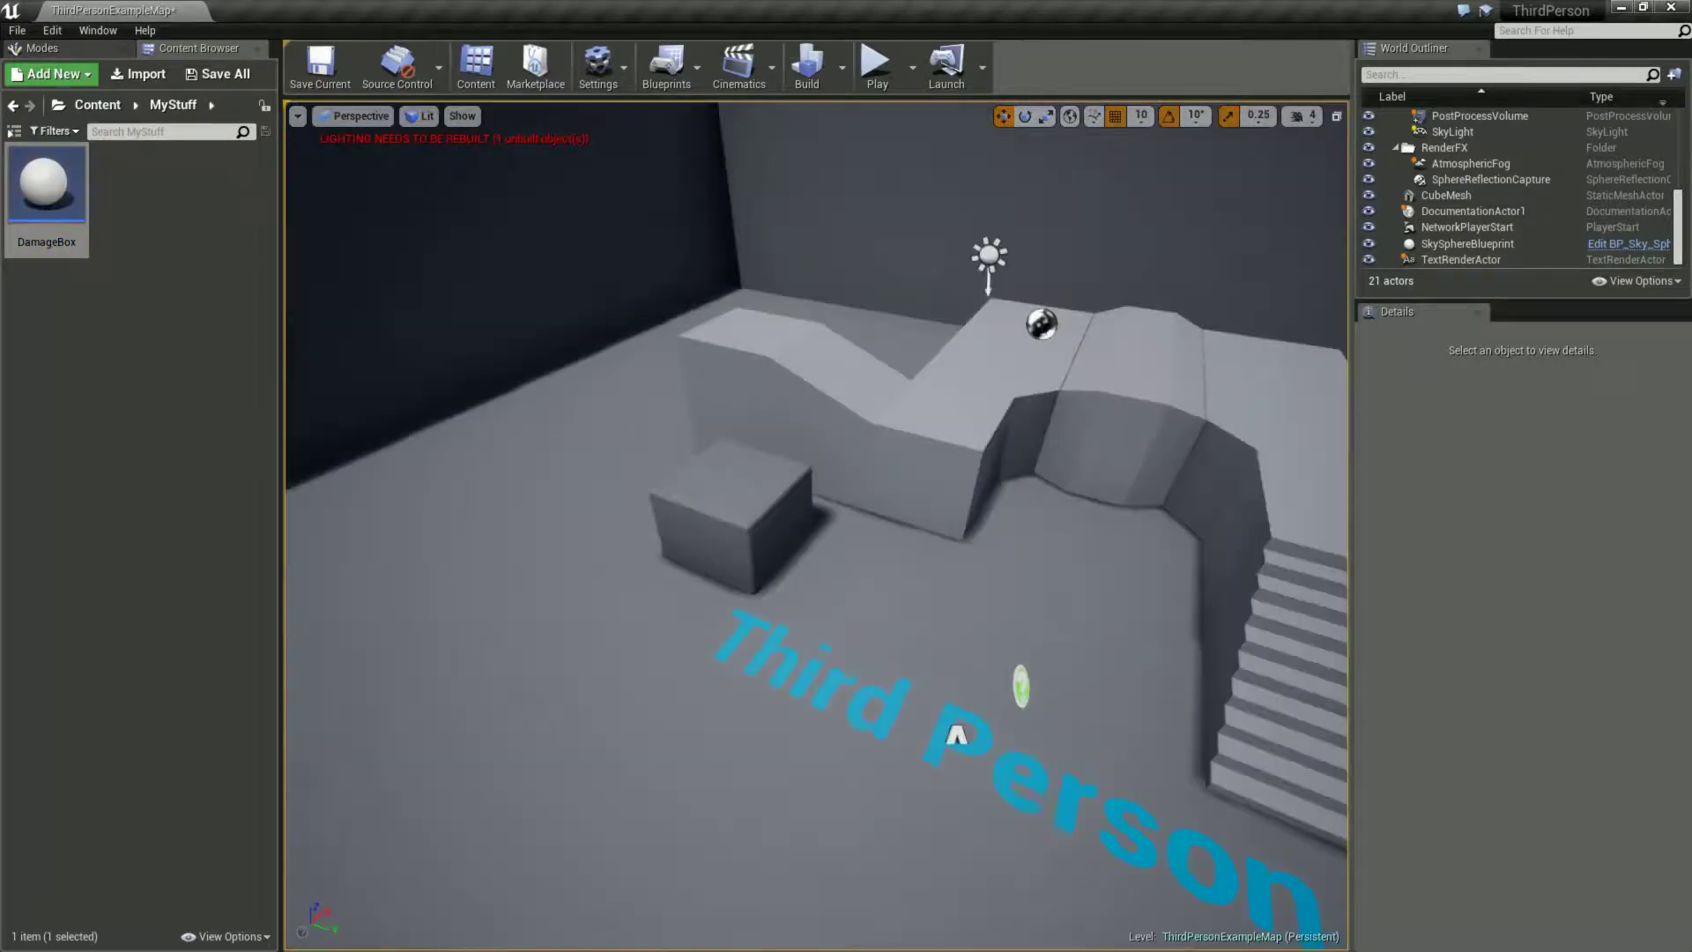
drag(47, 189, 937, 562)
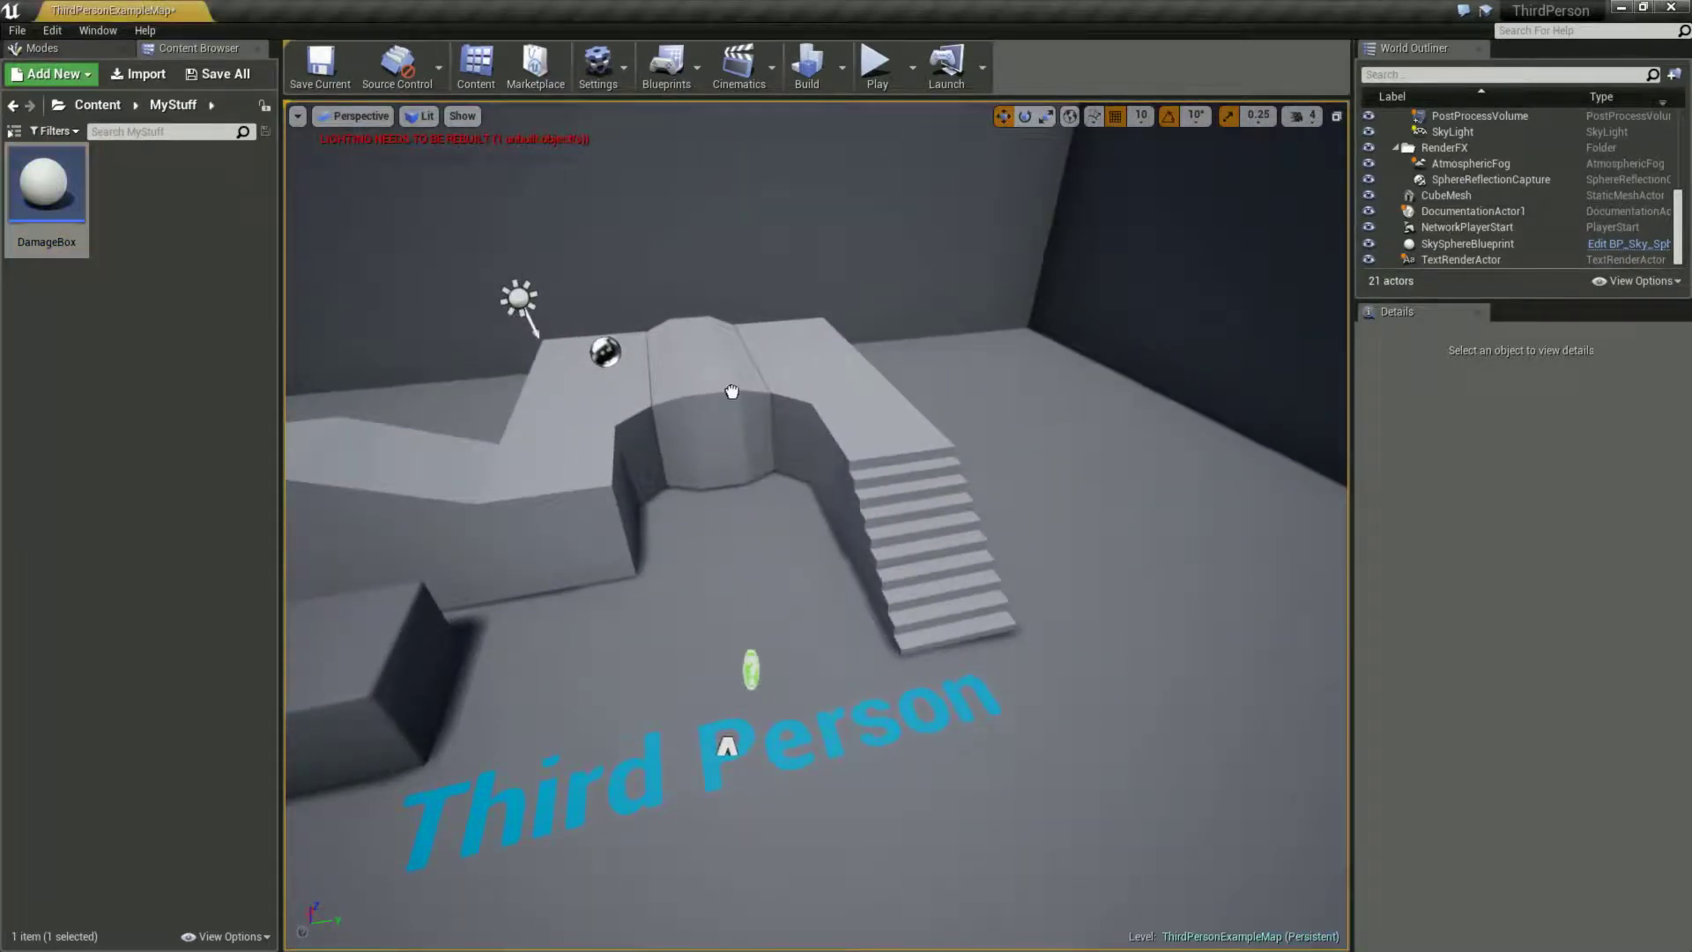
click(1046, 116)
drag(941, 564, 970, 477)
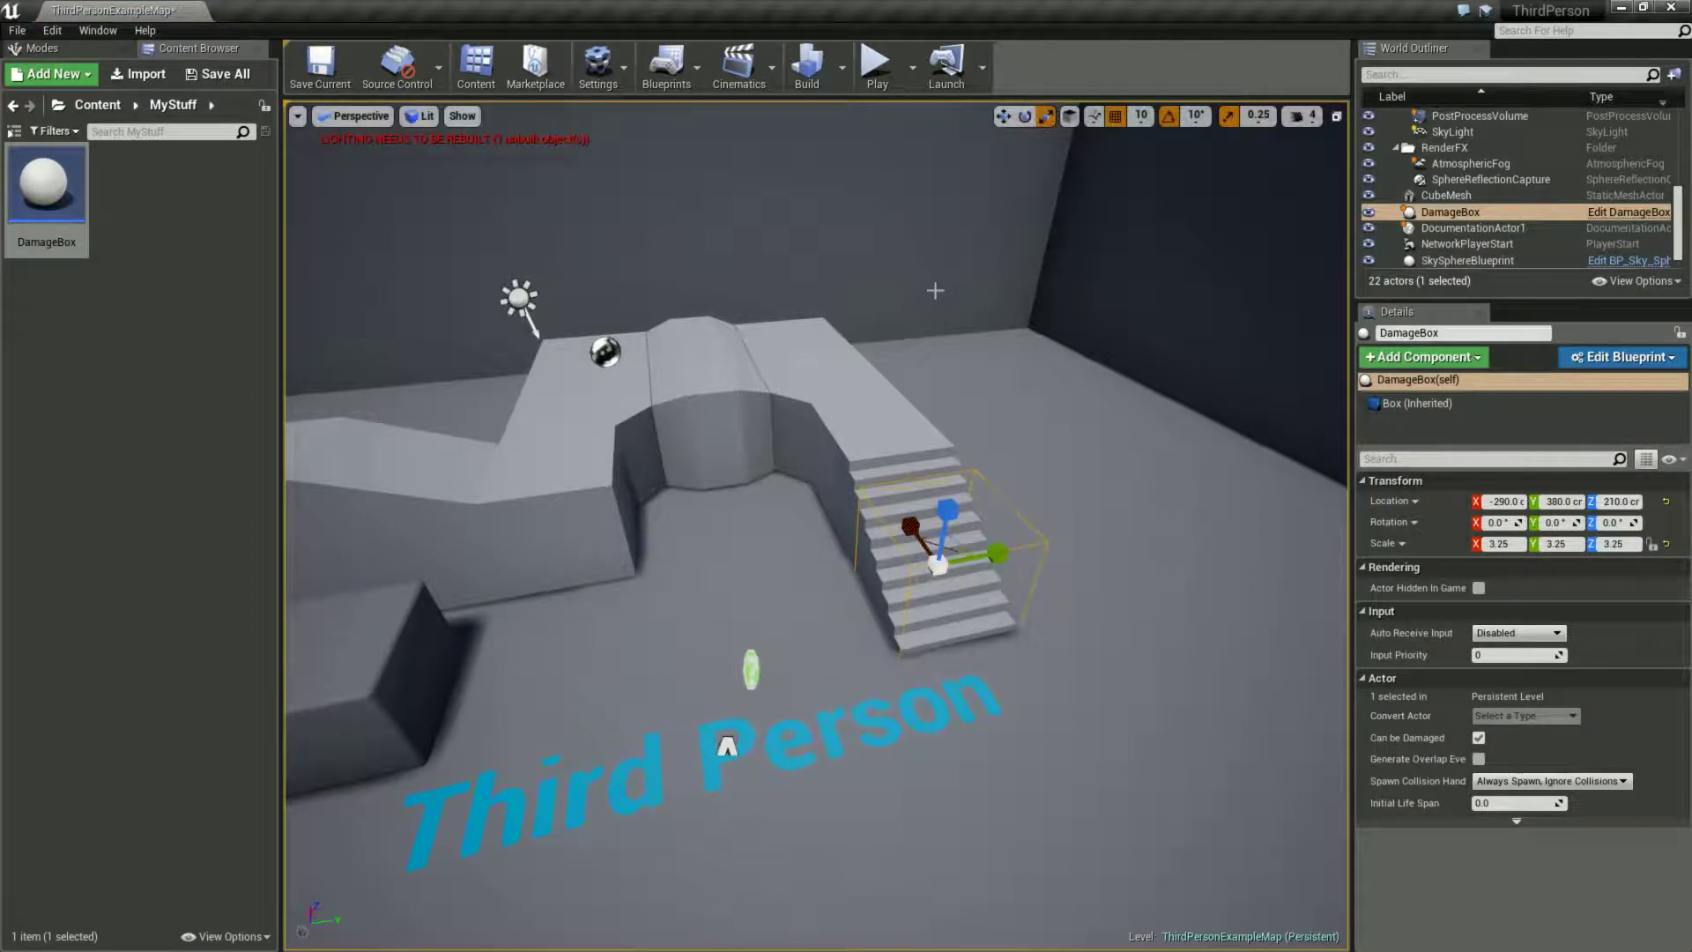
mouse_move(948, 512)
mouse_down()
mouse_move(994, 385)
mouse_move(1218, 8)
mouse_up()
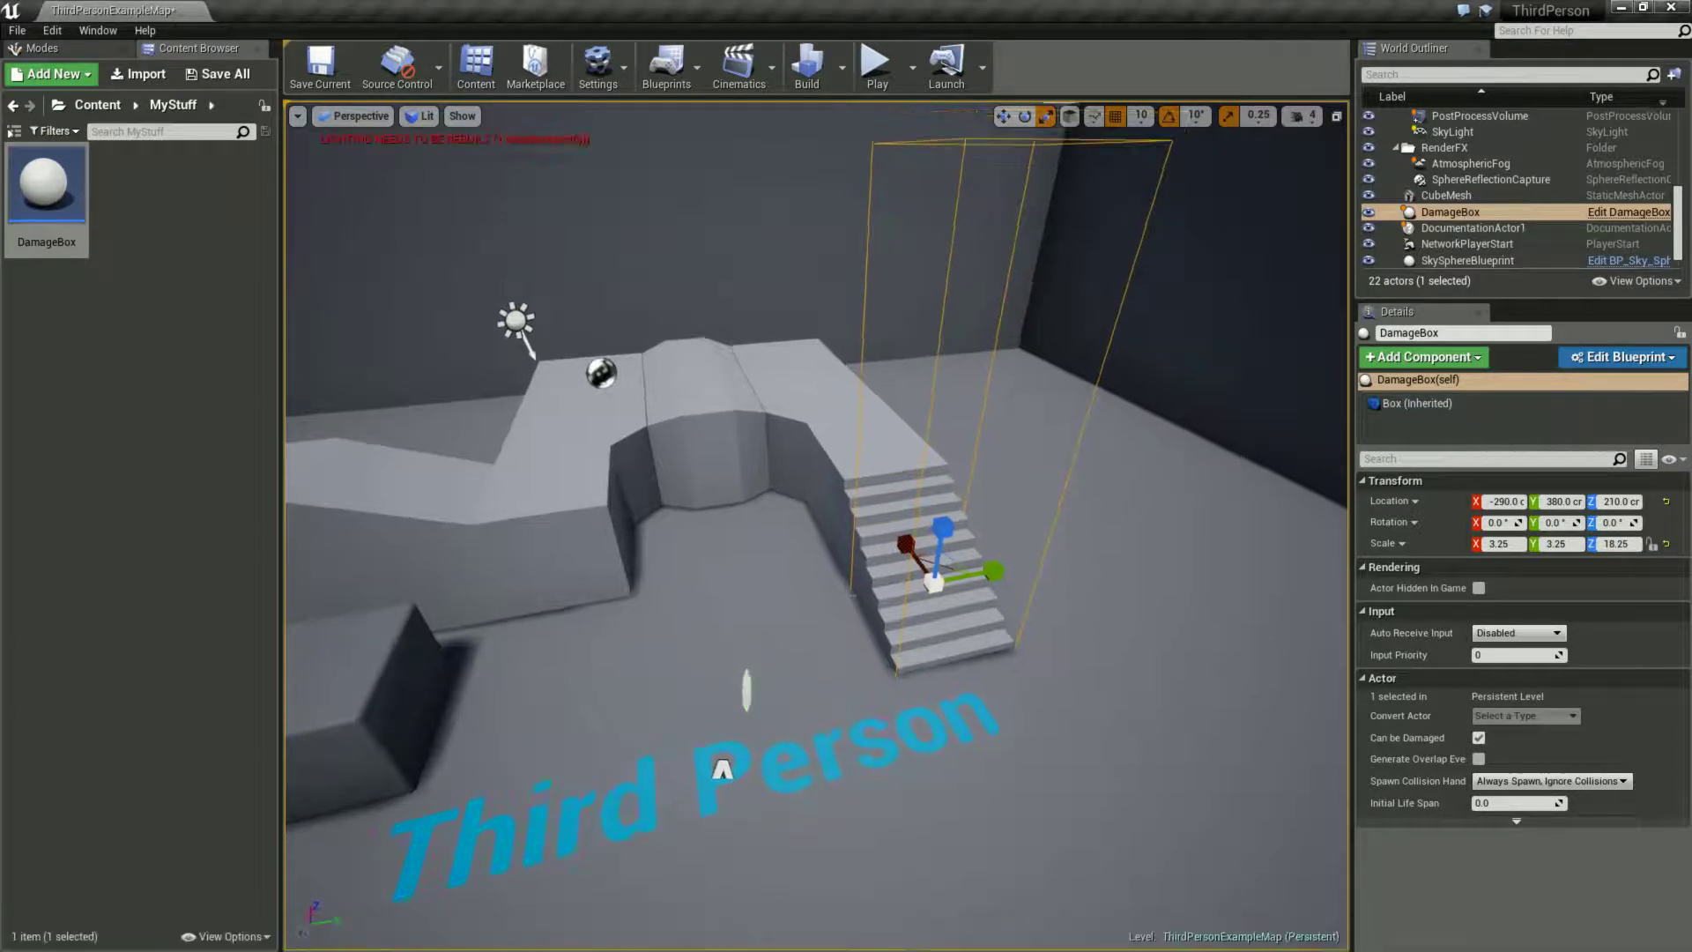
Play-test the level, moving the character with Space and W, then stop and reframe the arena
click(872, 71)
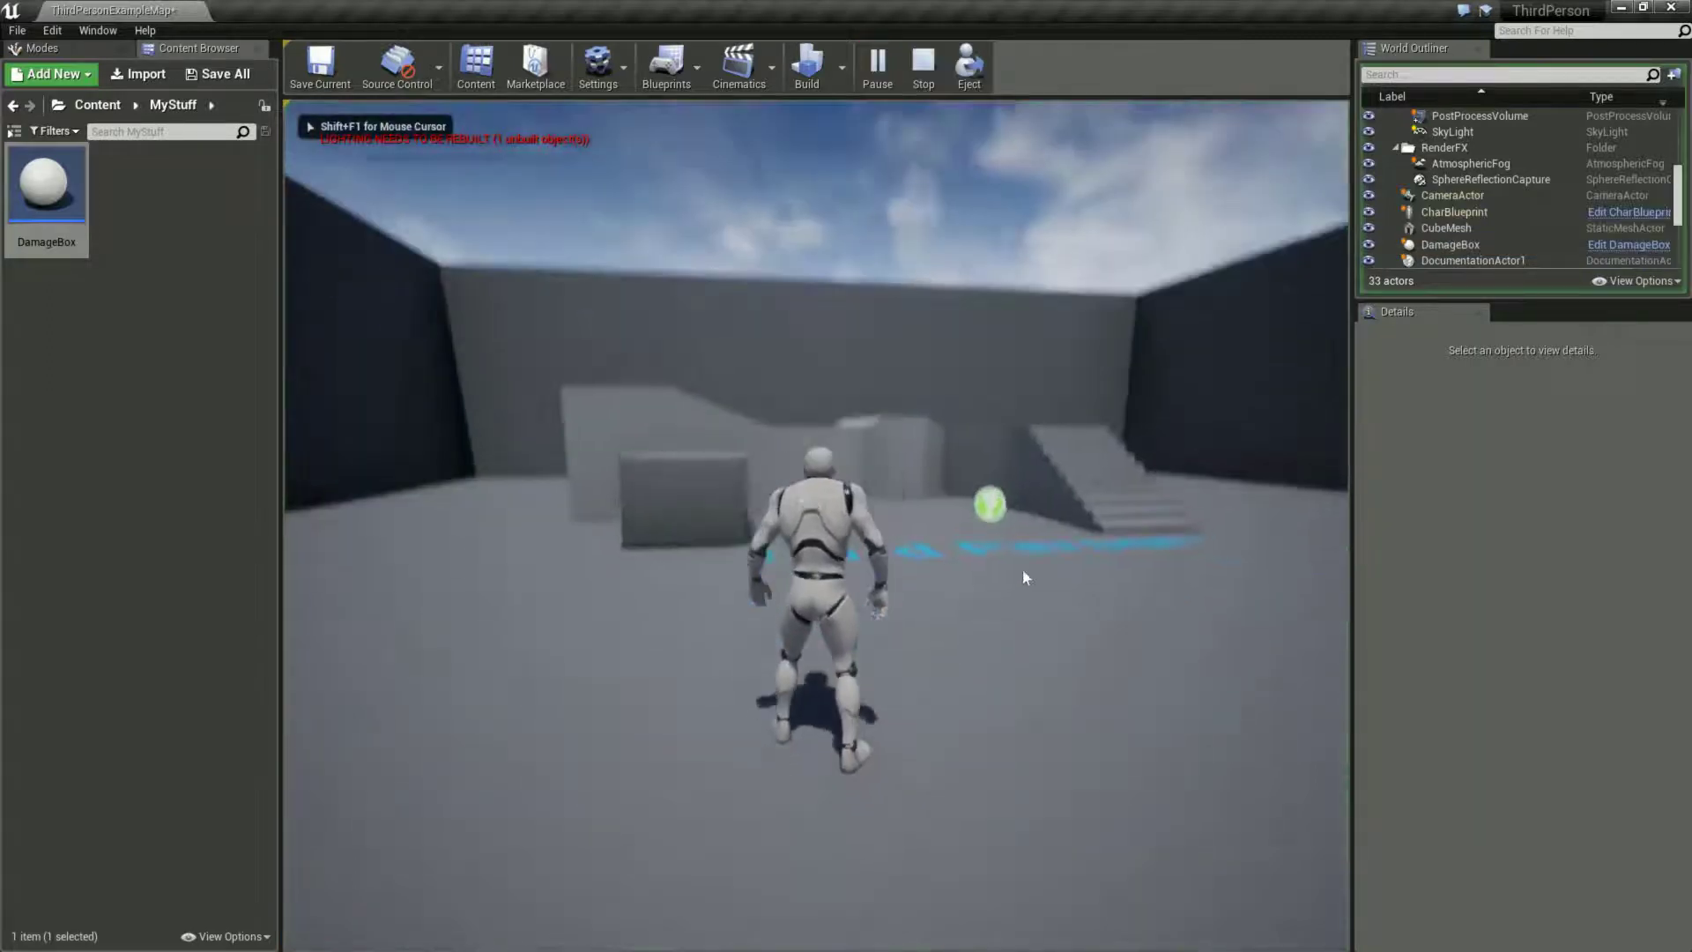
click(1025, 578)
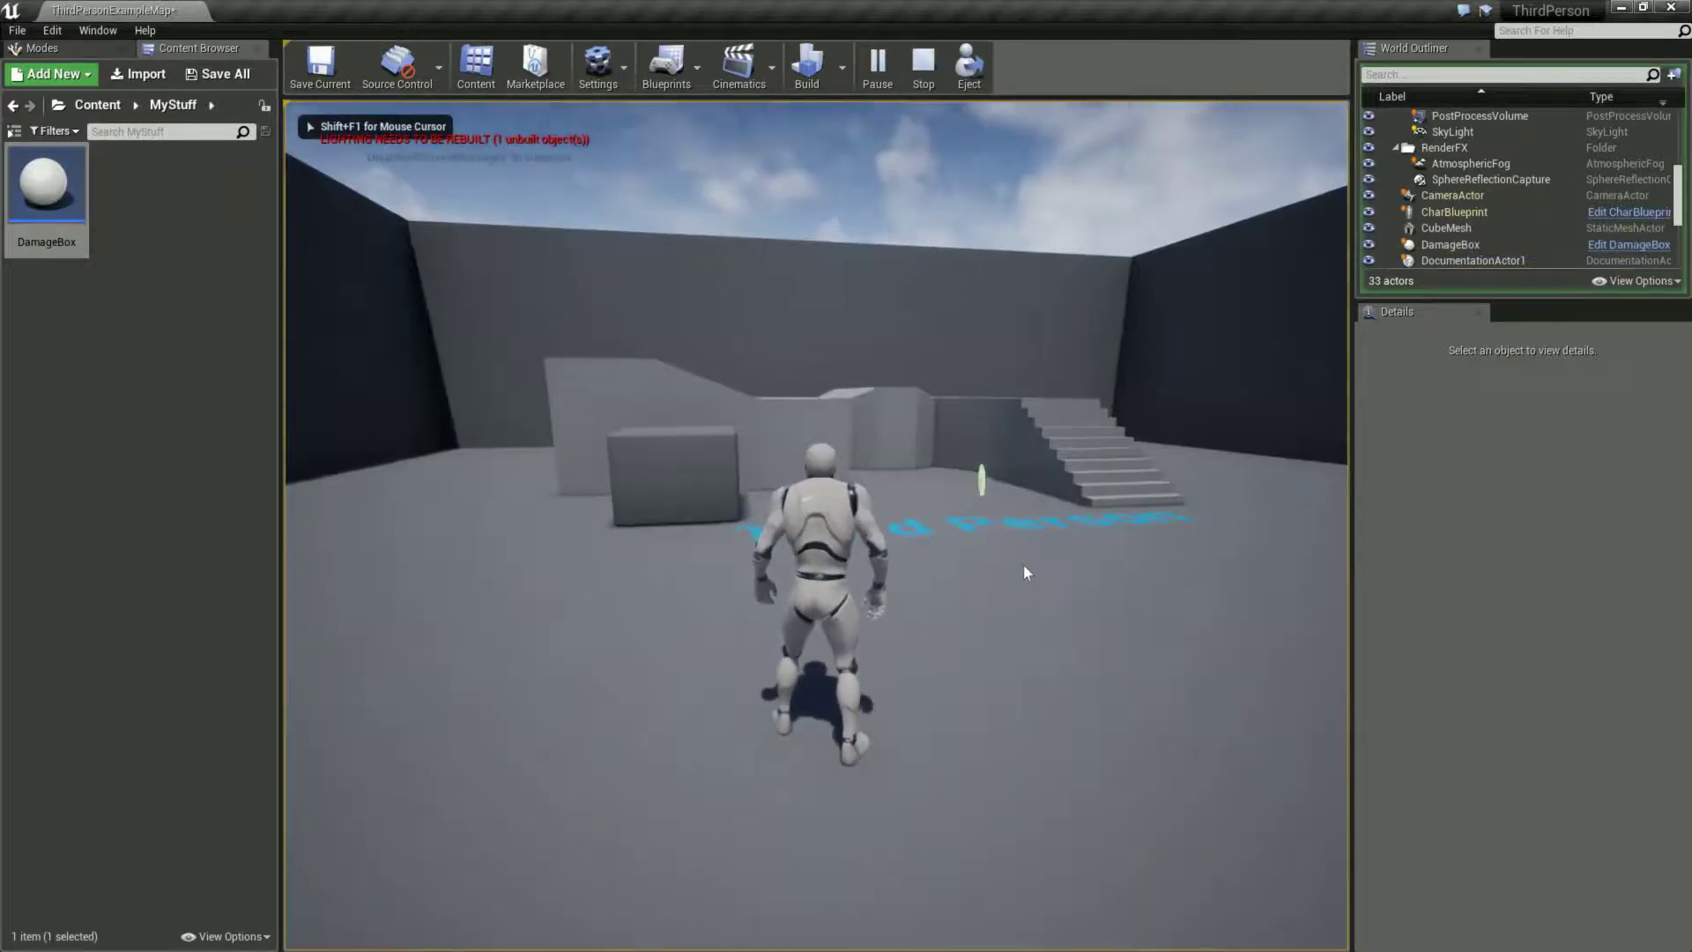
key(space)
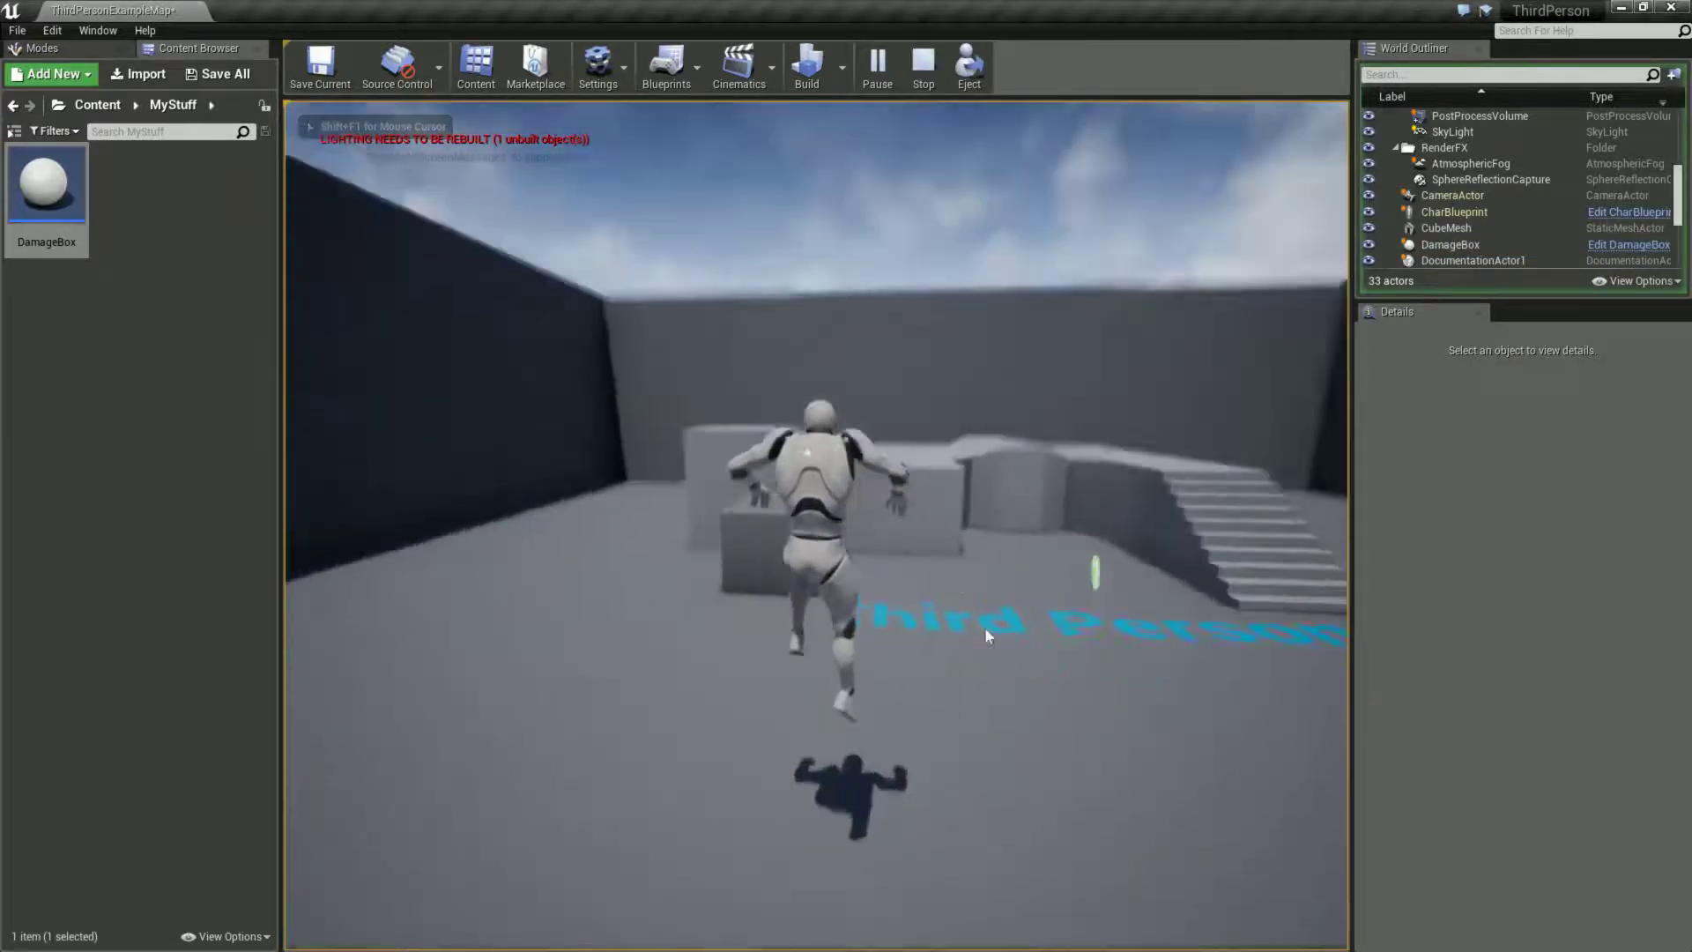
key(w)
key(Escape)
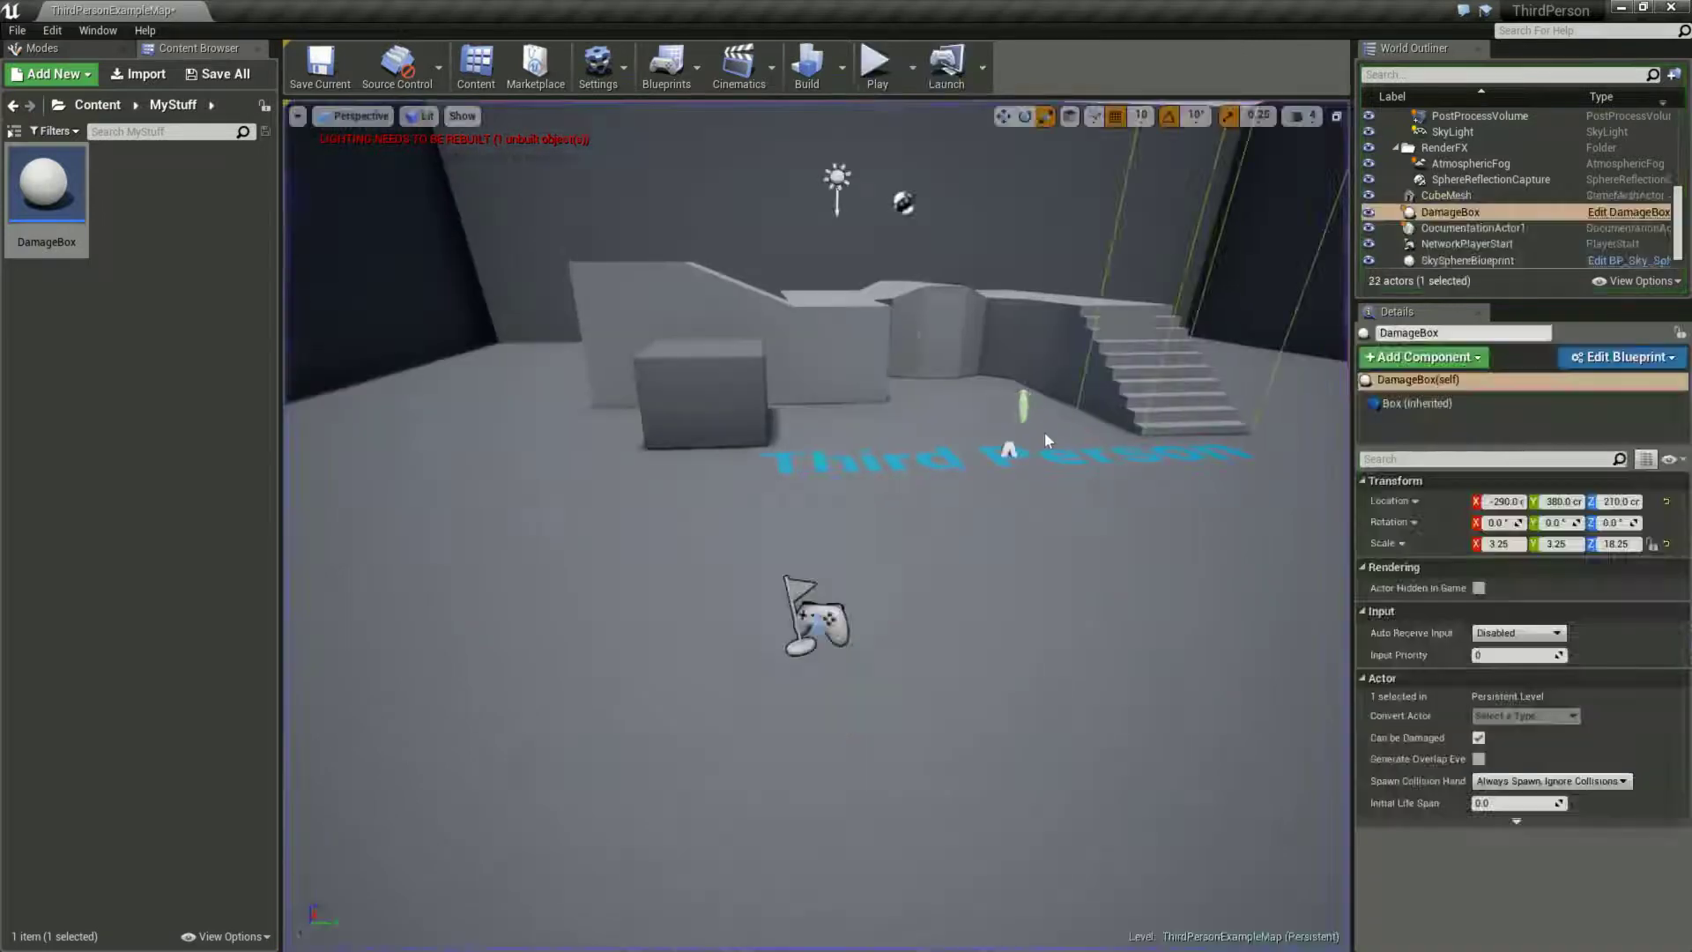
mouse_move(1062, 361)
mouse_down()
mouse_move(1062, 396)
mouse_move(1062, 326)
mouse_up()
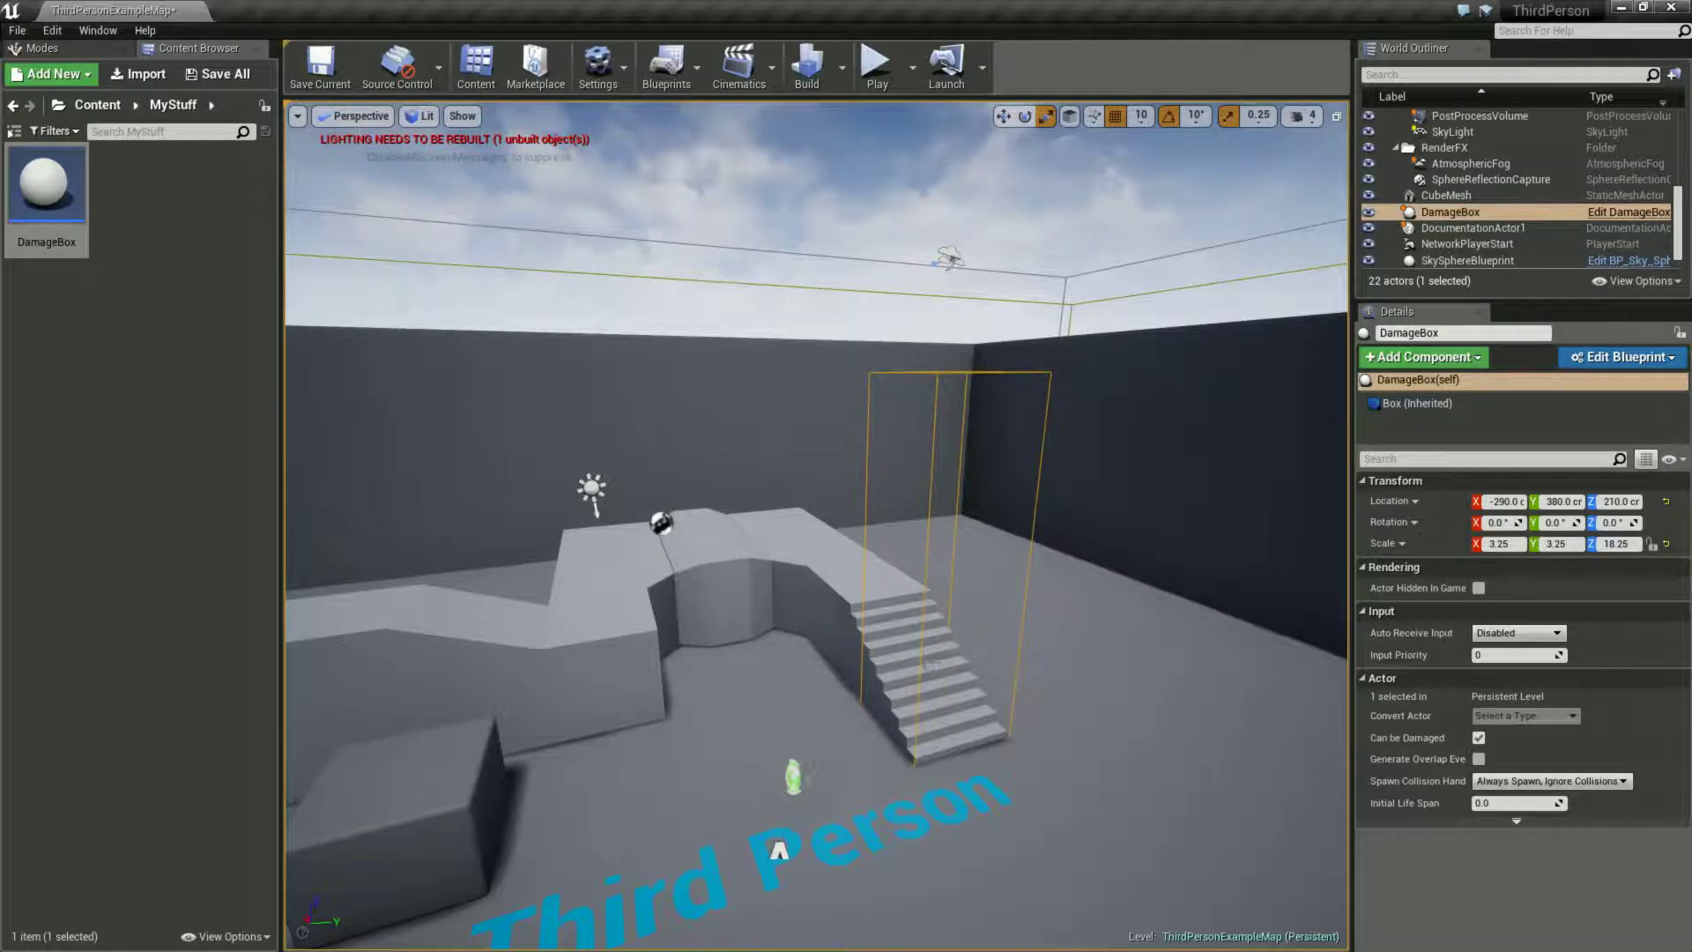
click(188, 323)
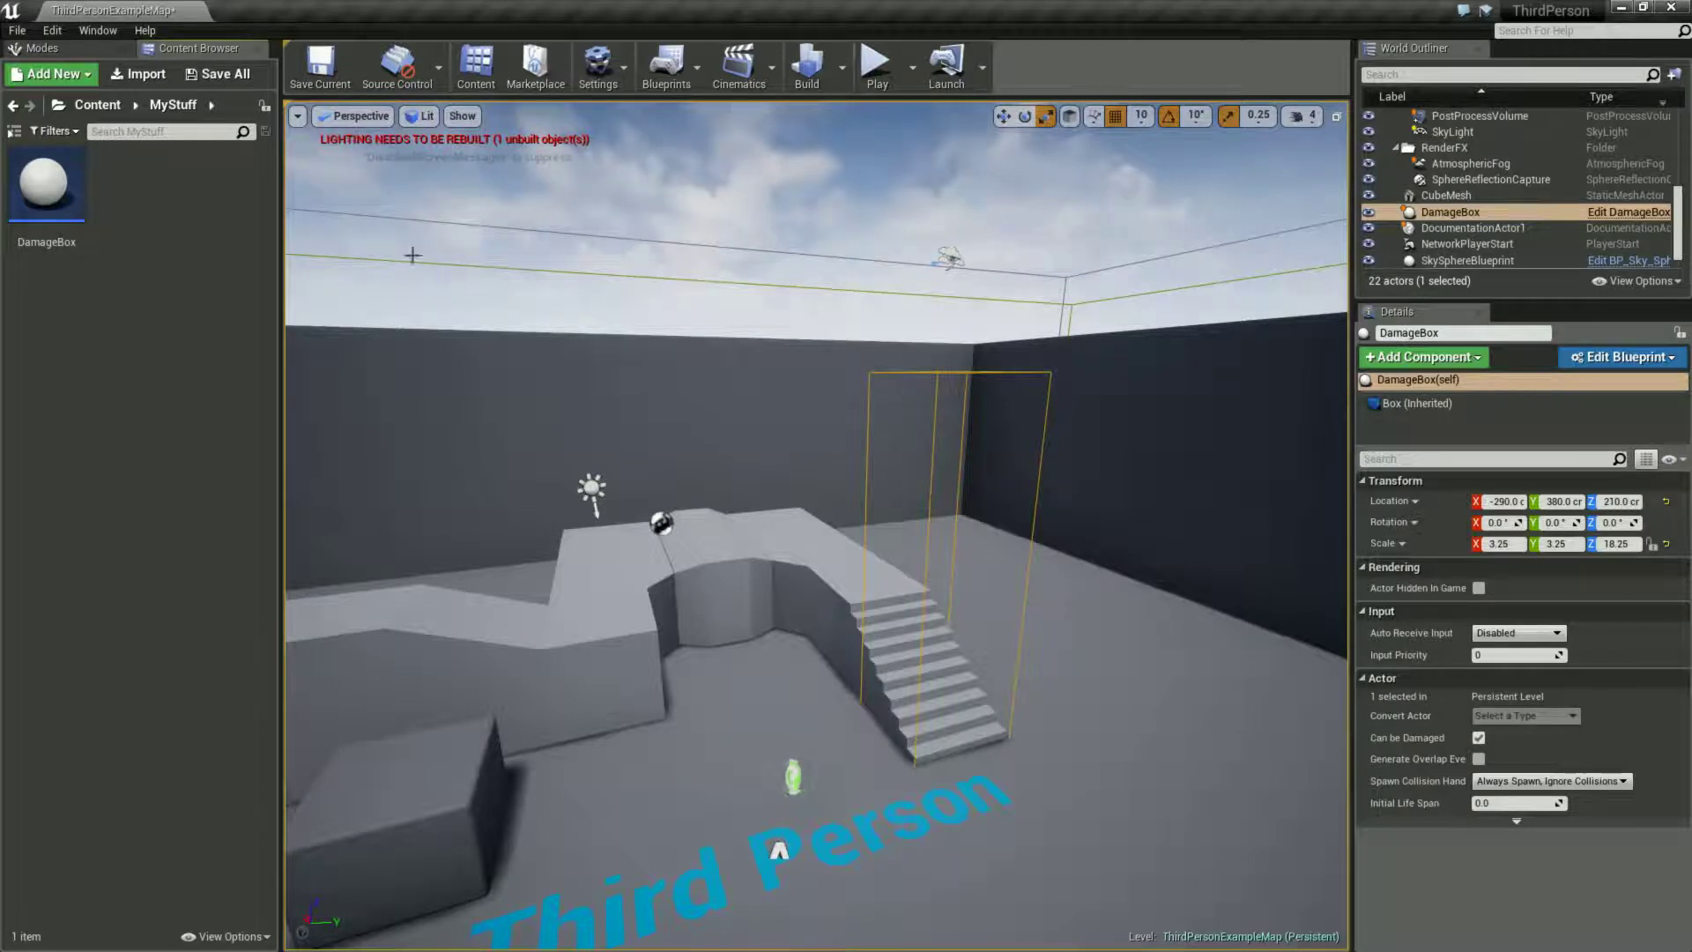
Browse to Content > Mannequin > Animations and open CharBlueprint
click(42, 49)
click(195, 48)
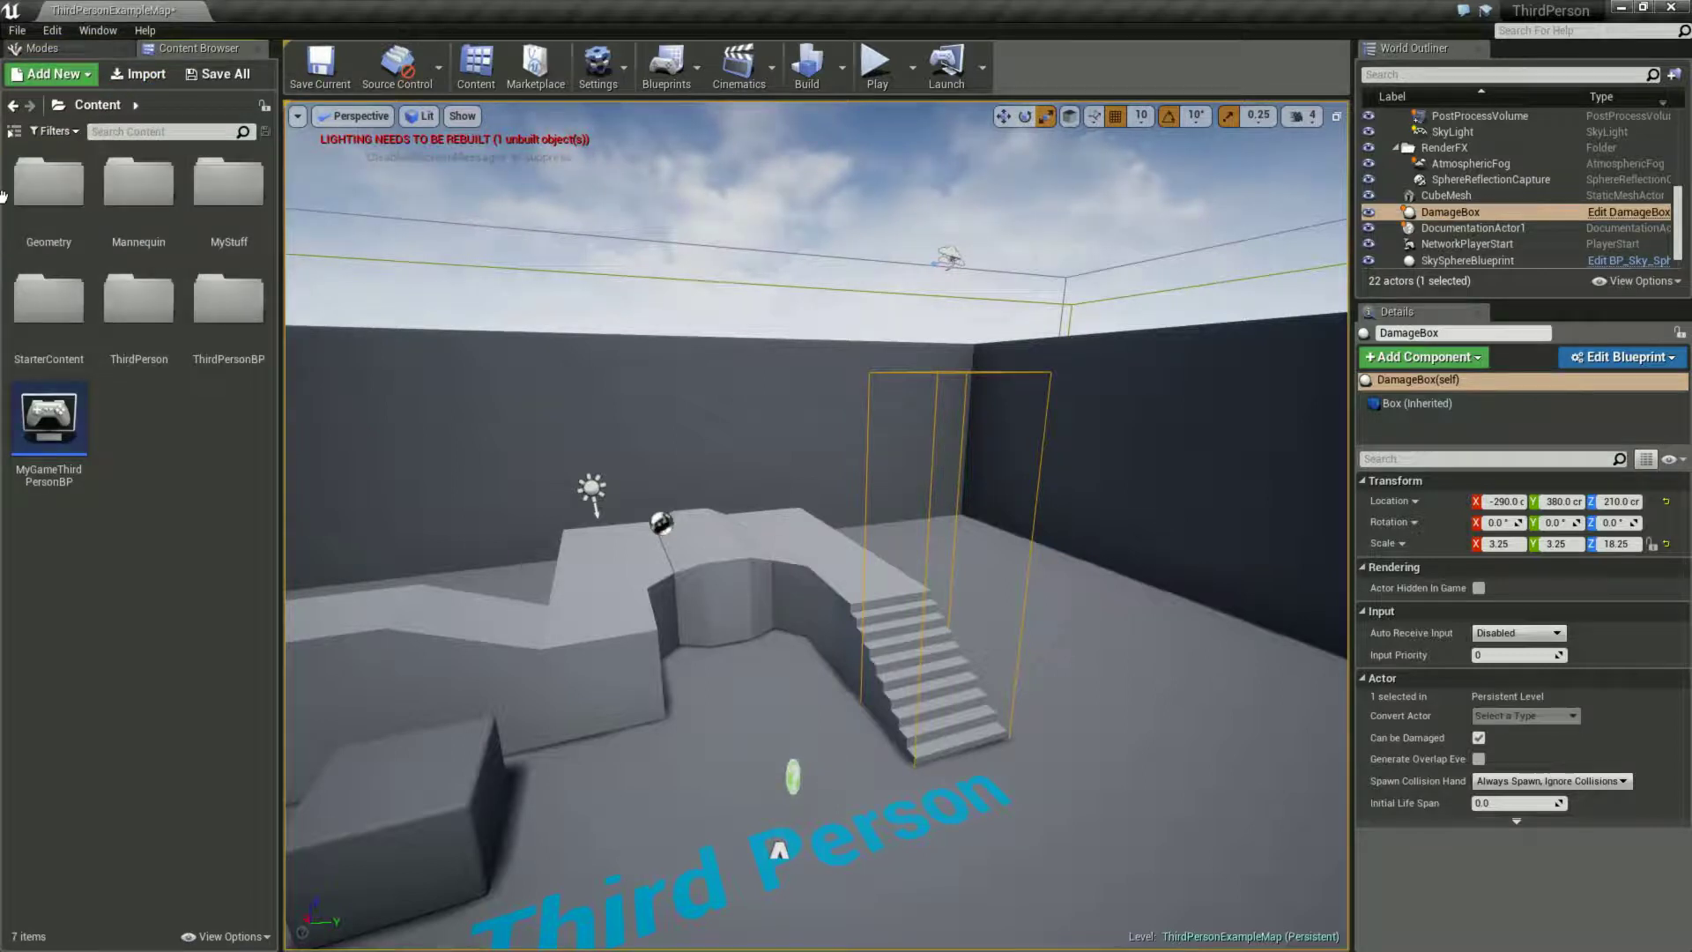
double_click(139, 189)
double_click(46, 180)
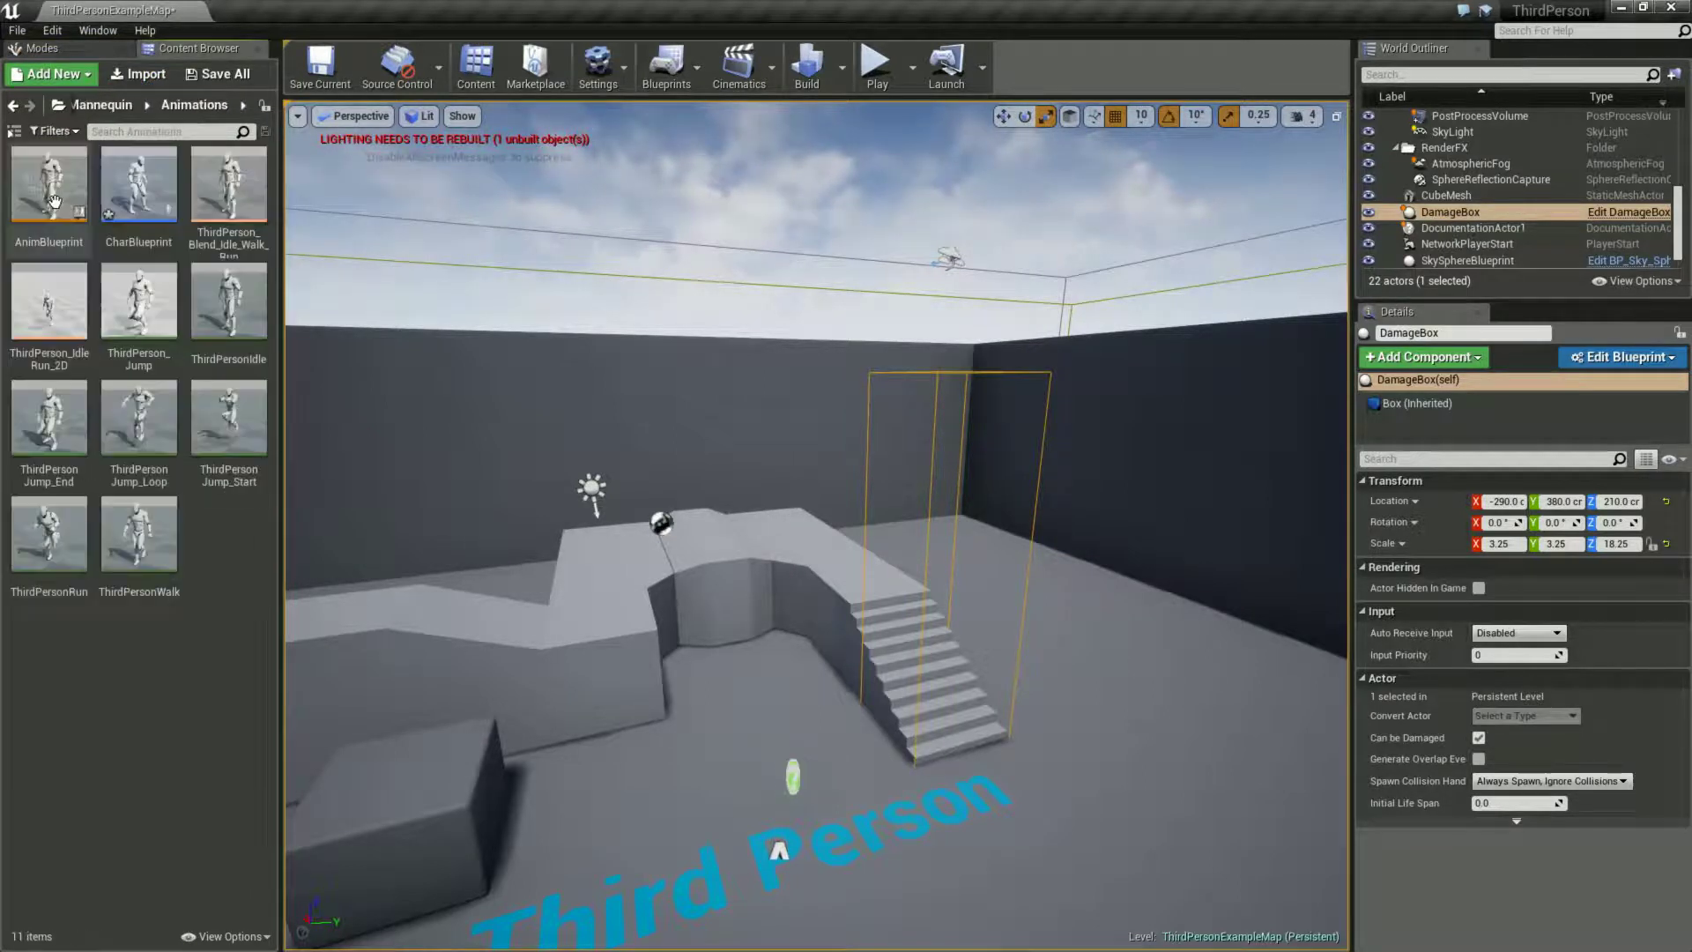
double_click(141, 179)
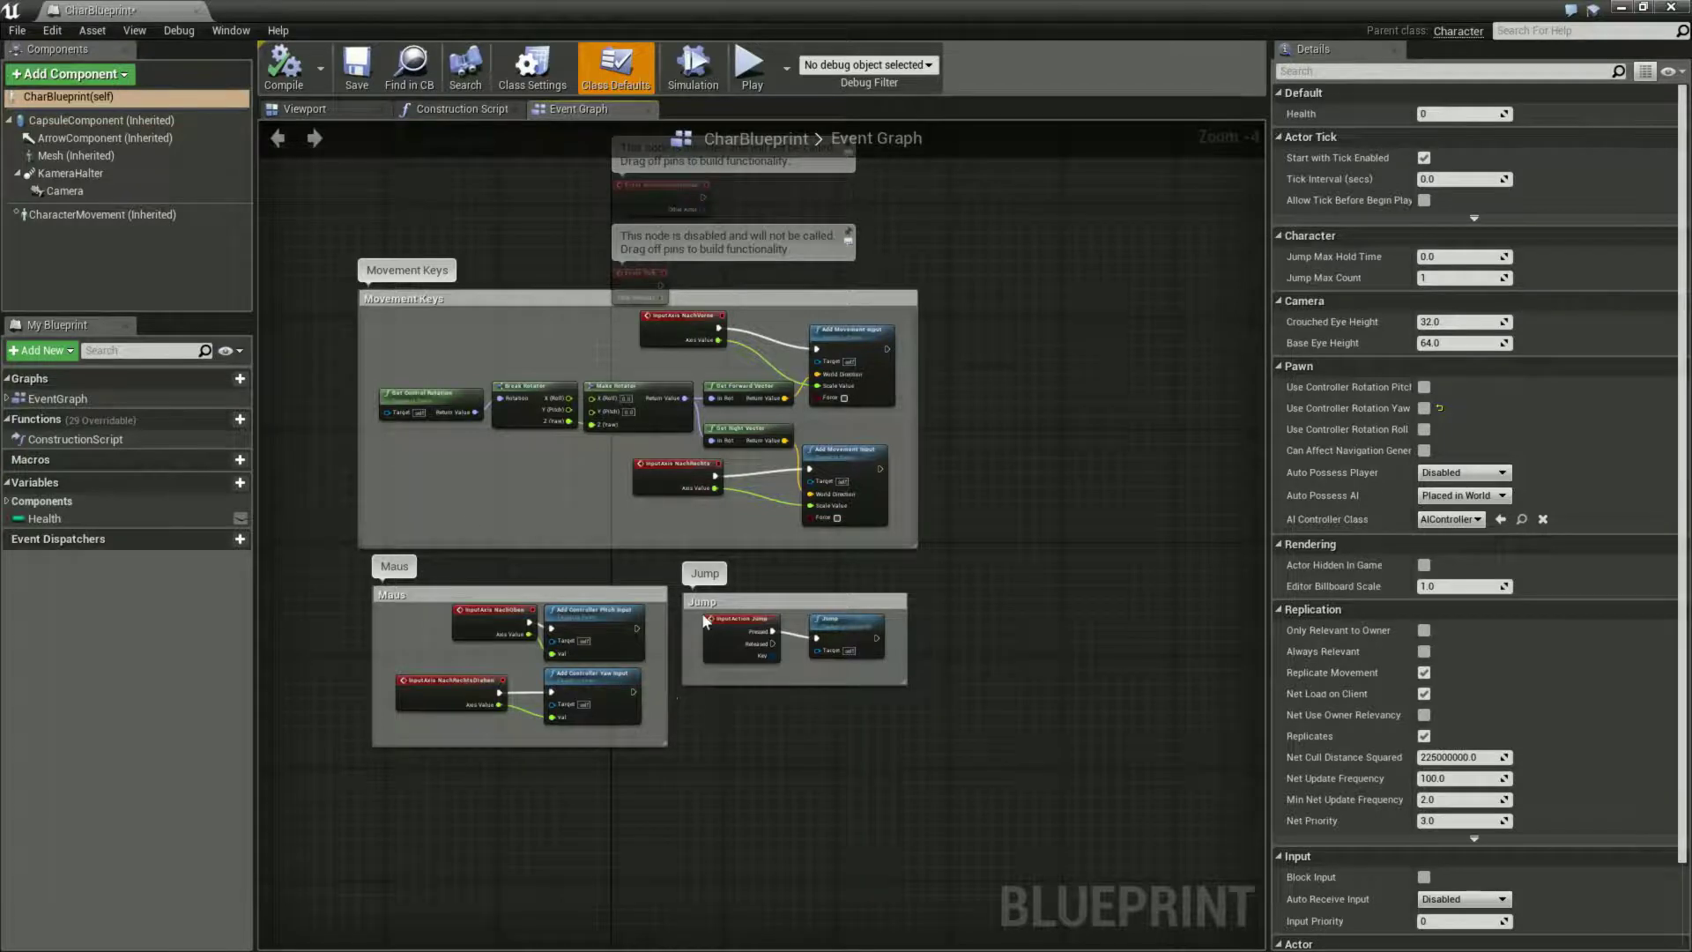
Zoom and pan the Event Graph to reposition the node groups
scroll(770, 563, down, 3)
right_drag(837, 645, 847, 403)
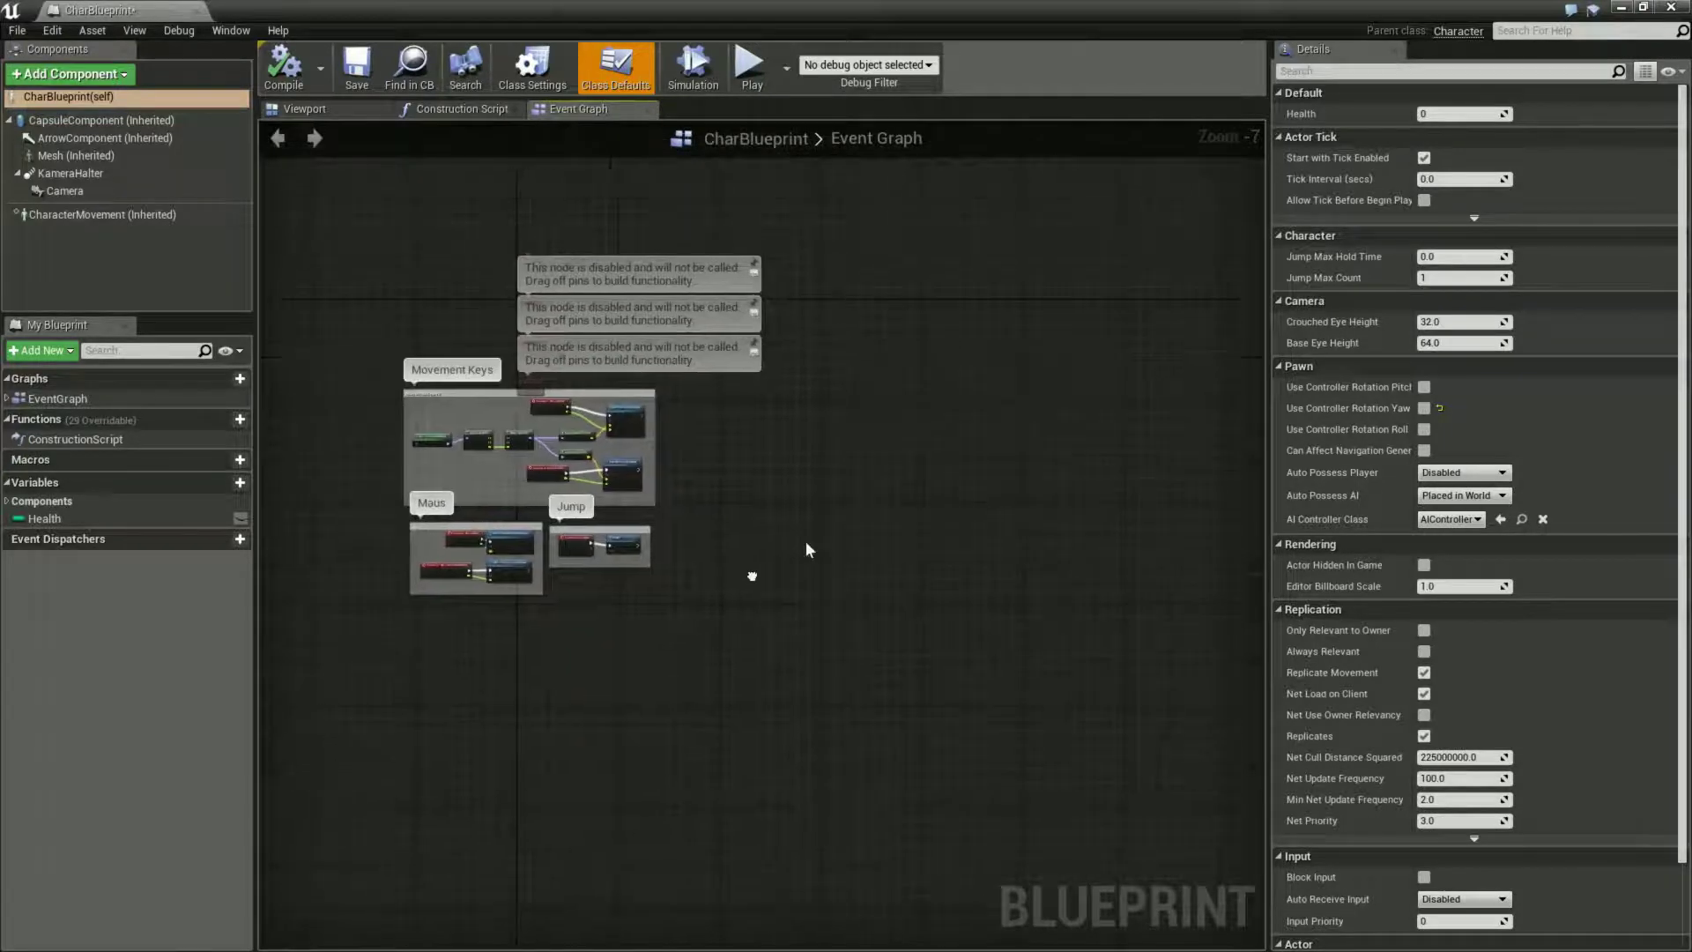
scroll(691, 495, up, 2)
mouse_move(690, 495)
right_down()
mouse_move(533, 423)
mouse_move(680, 419)
right_up()
scroll(537, 422, down, 1)
scroll(604, 411, up, 2)
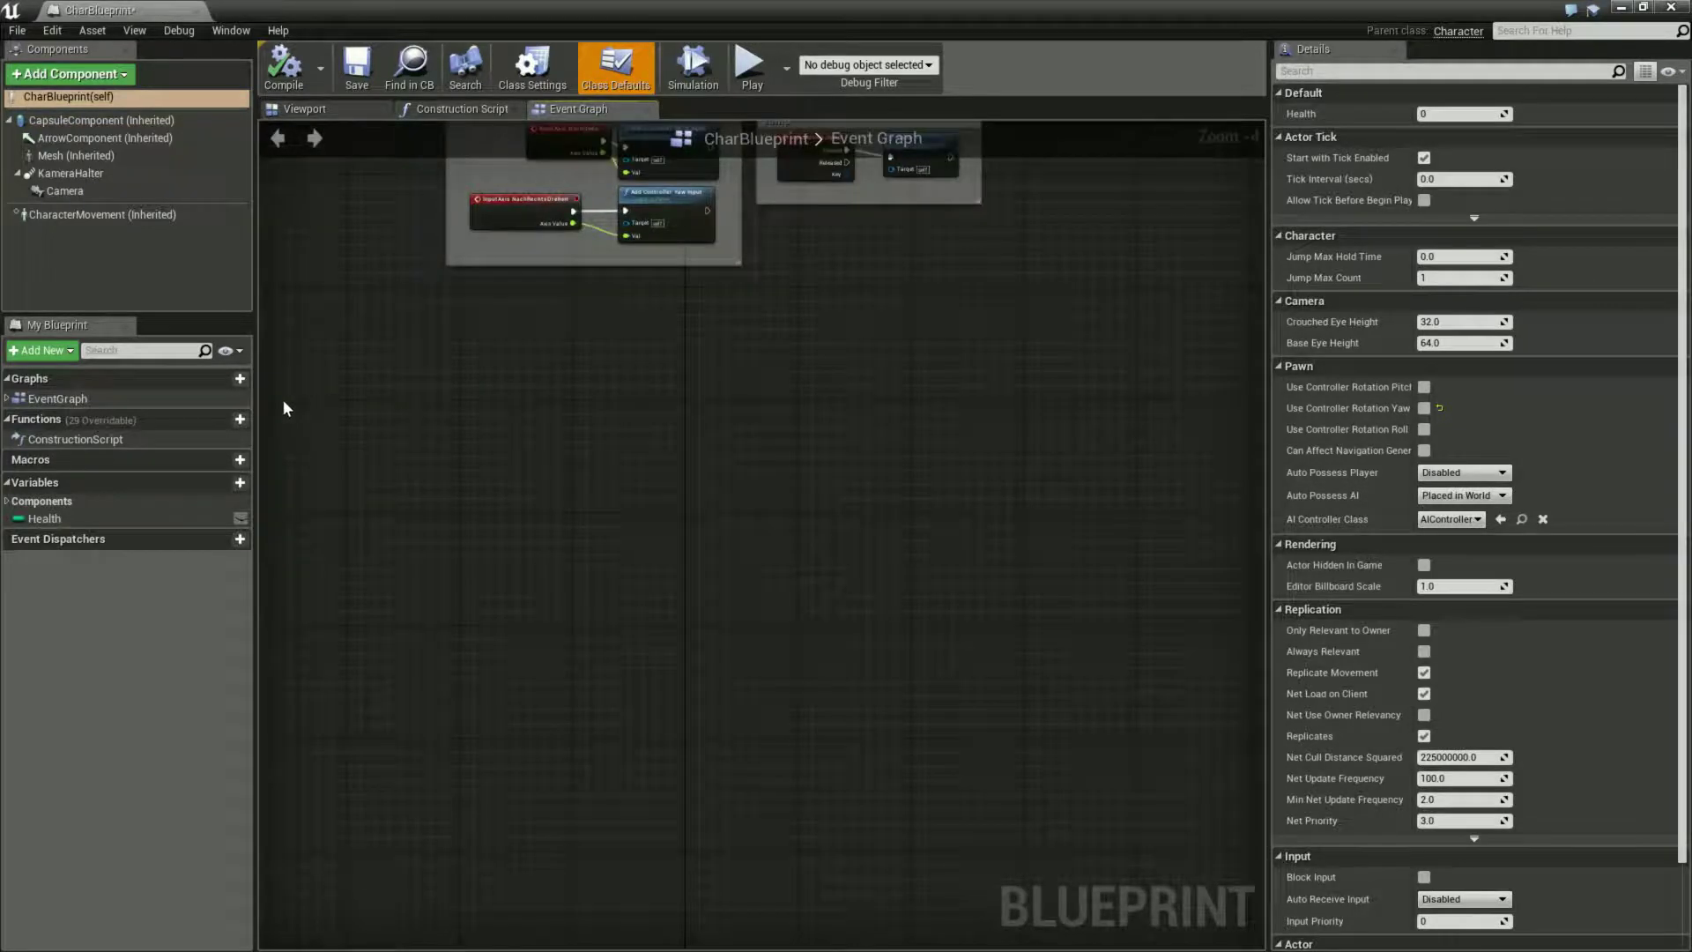
Delete the Health variable and add a new variable in its place
mouse_move(229, 426)
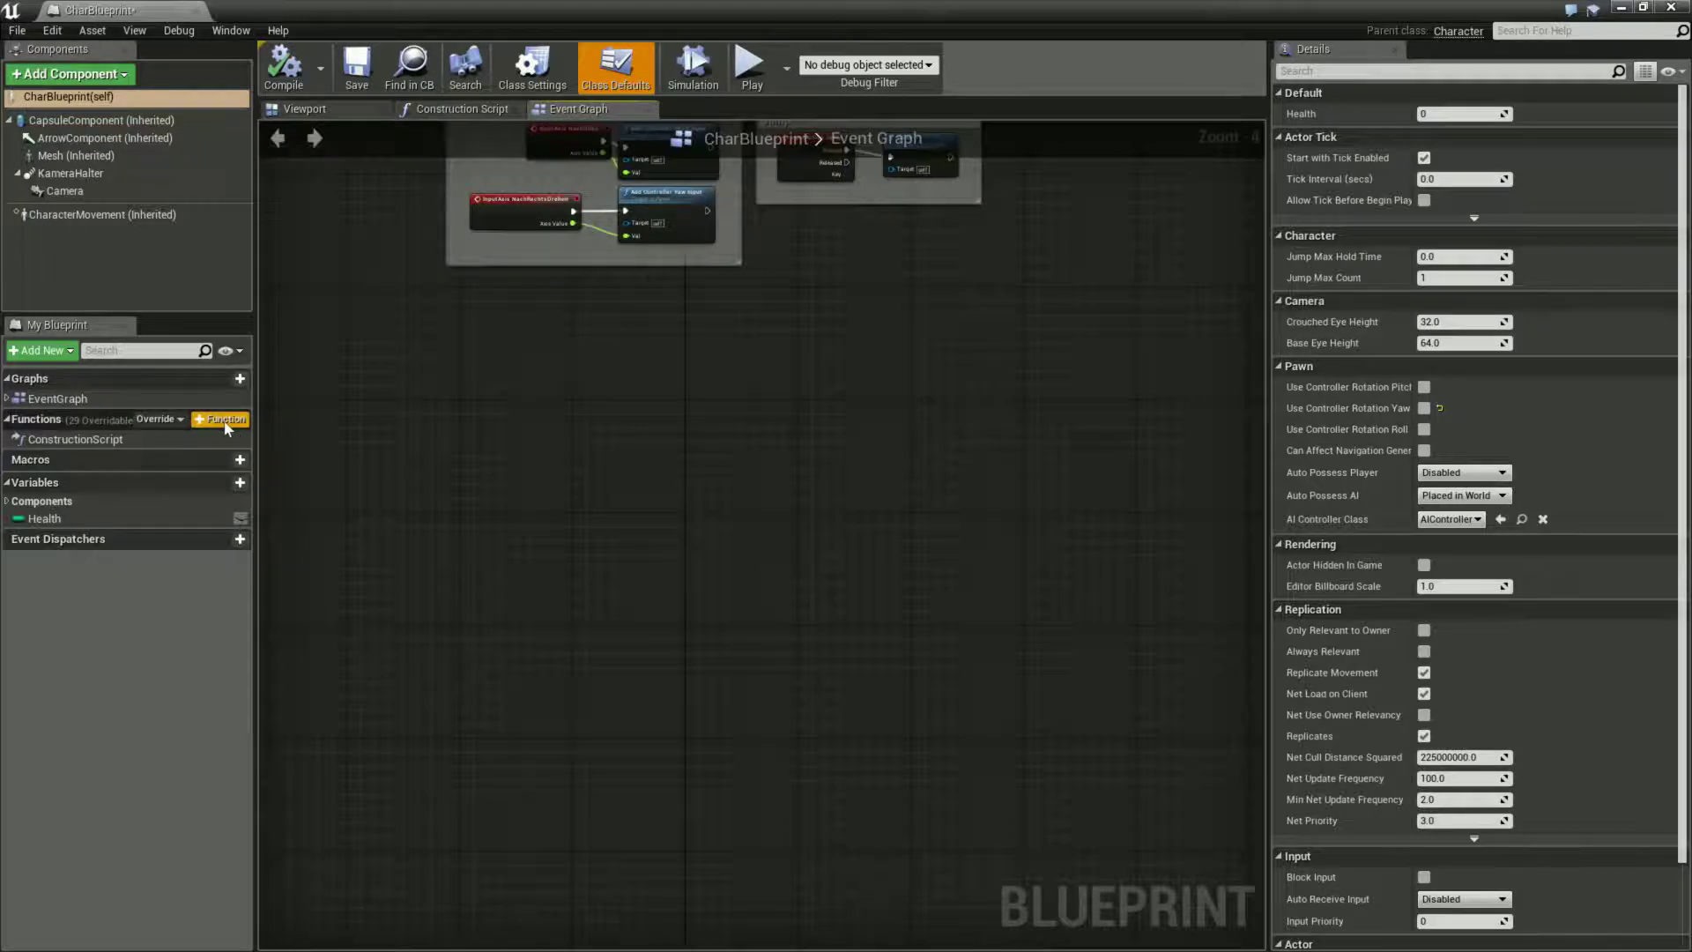
click(51, 518)
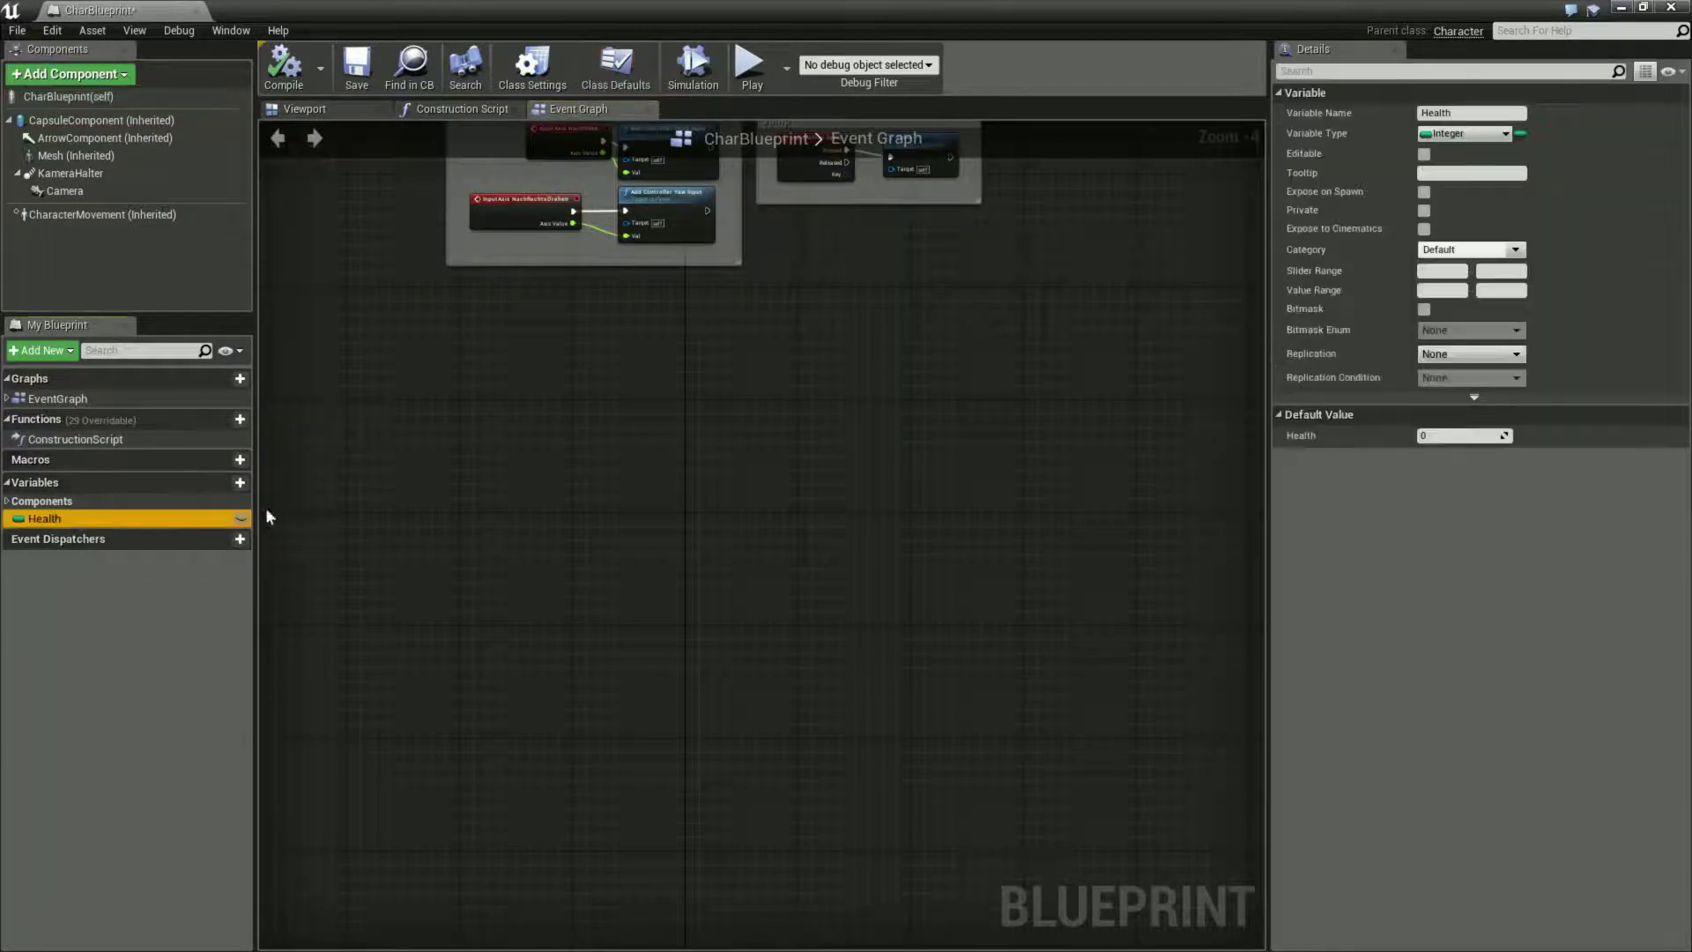
right_click(141, 518)
click(201, 580)
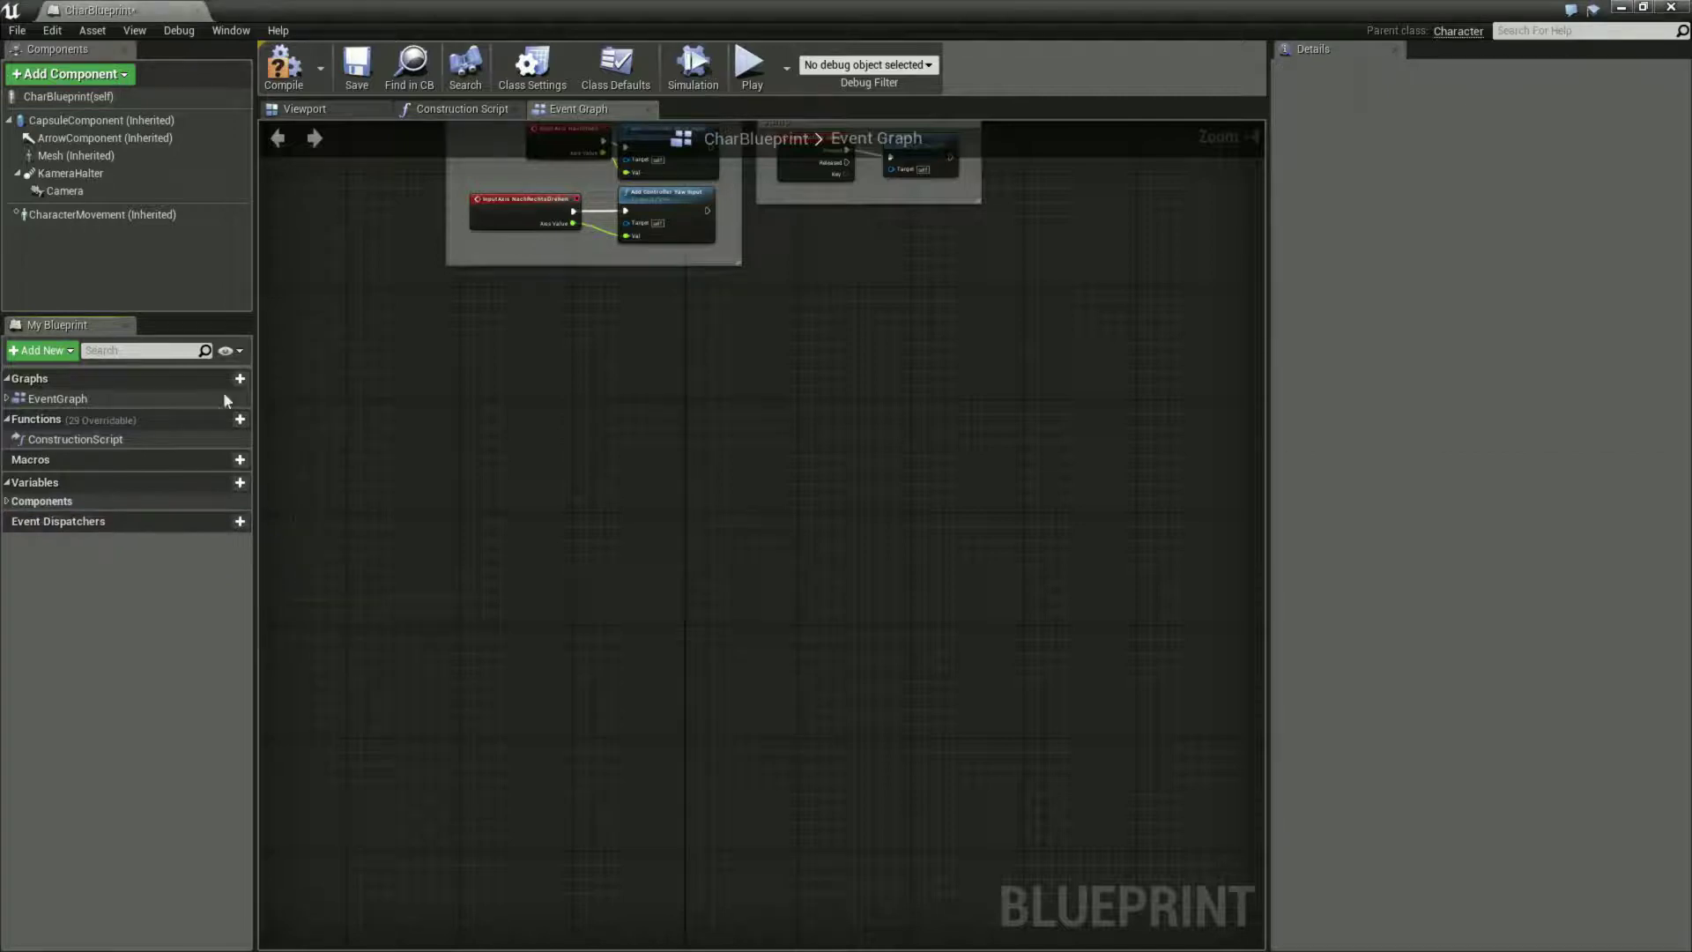
click(225, 483)
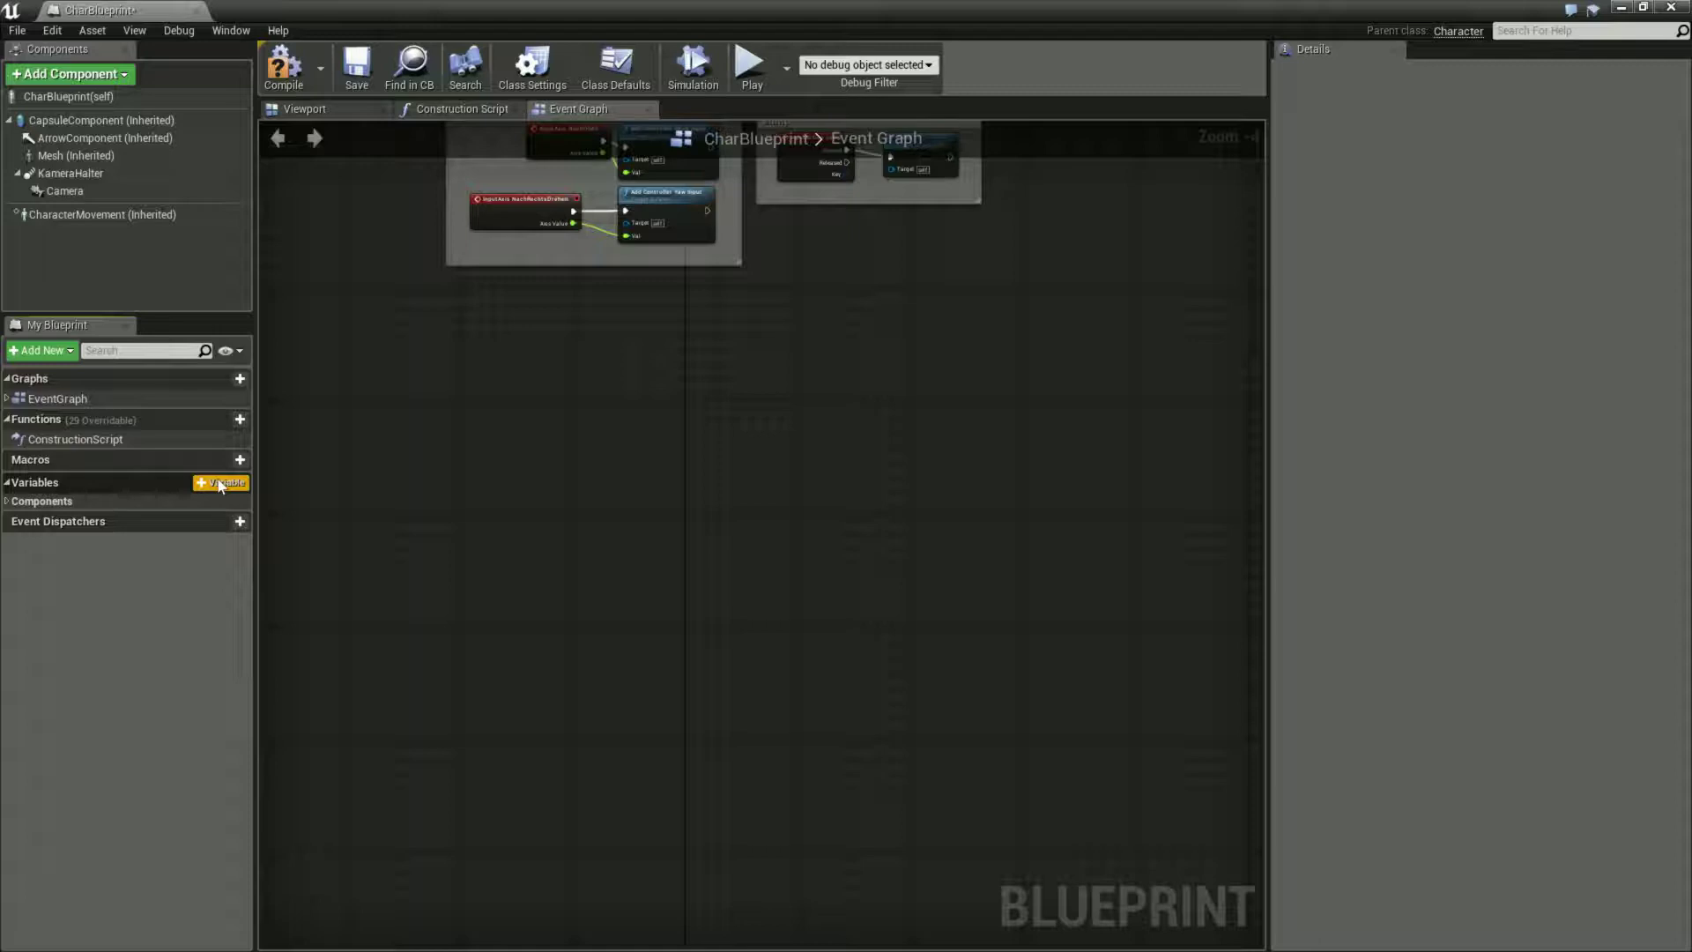
Add an Integer variable named Health with a default value of 100
click(226, 484)
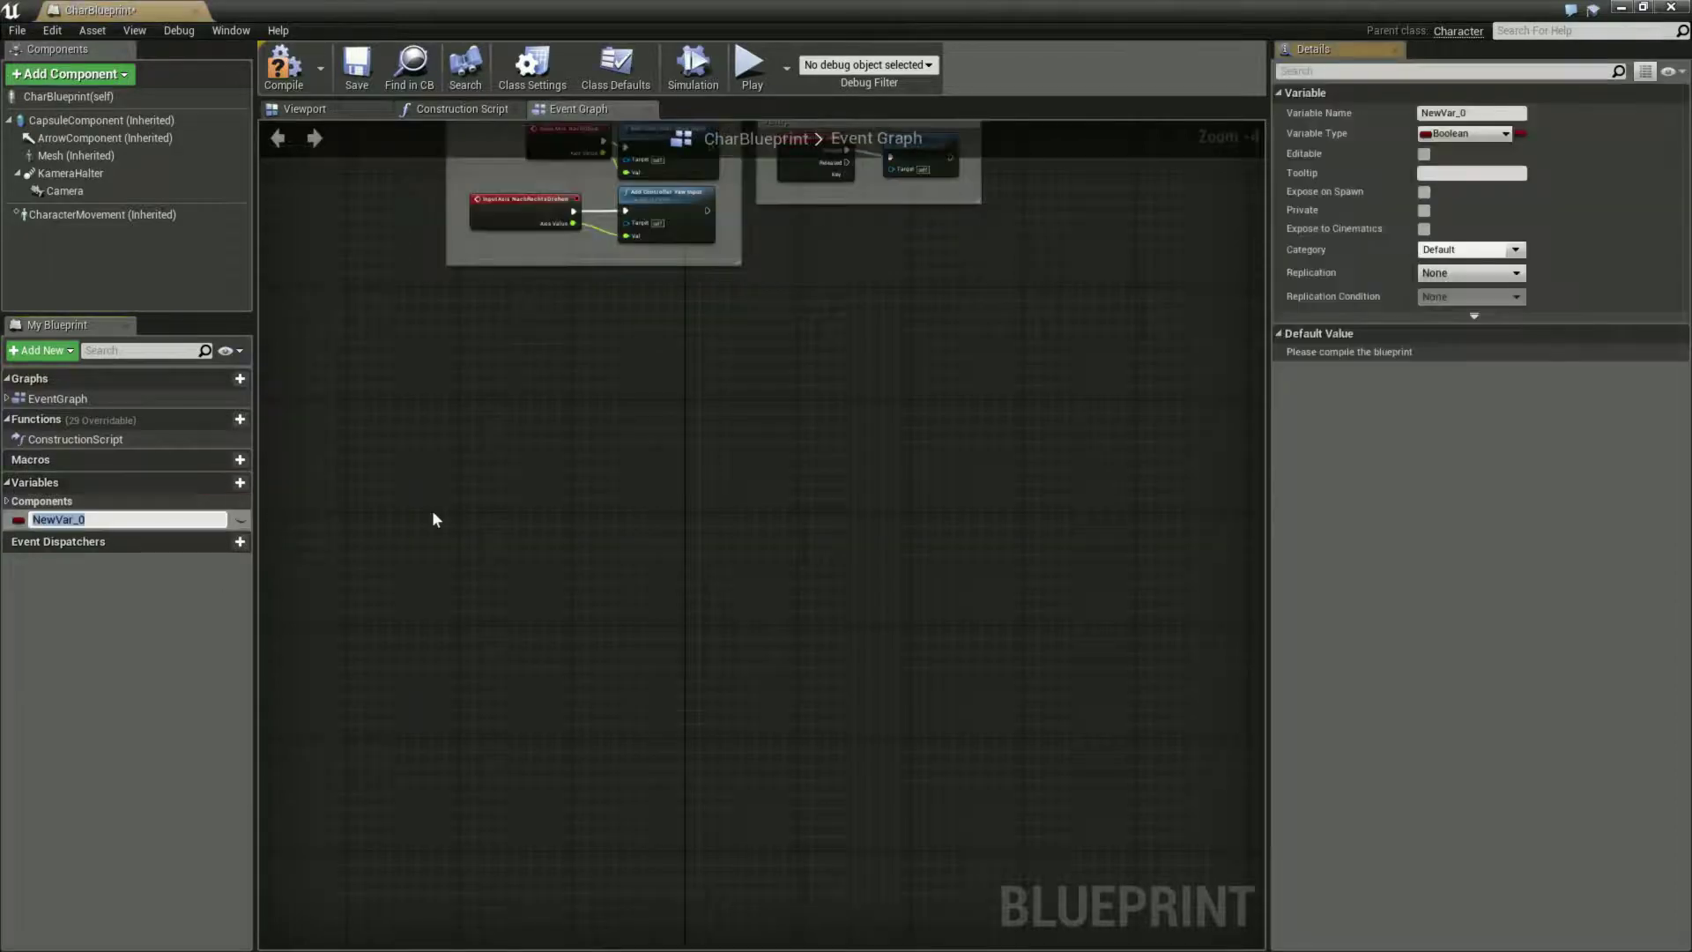
click(1480, 134)
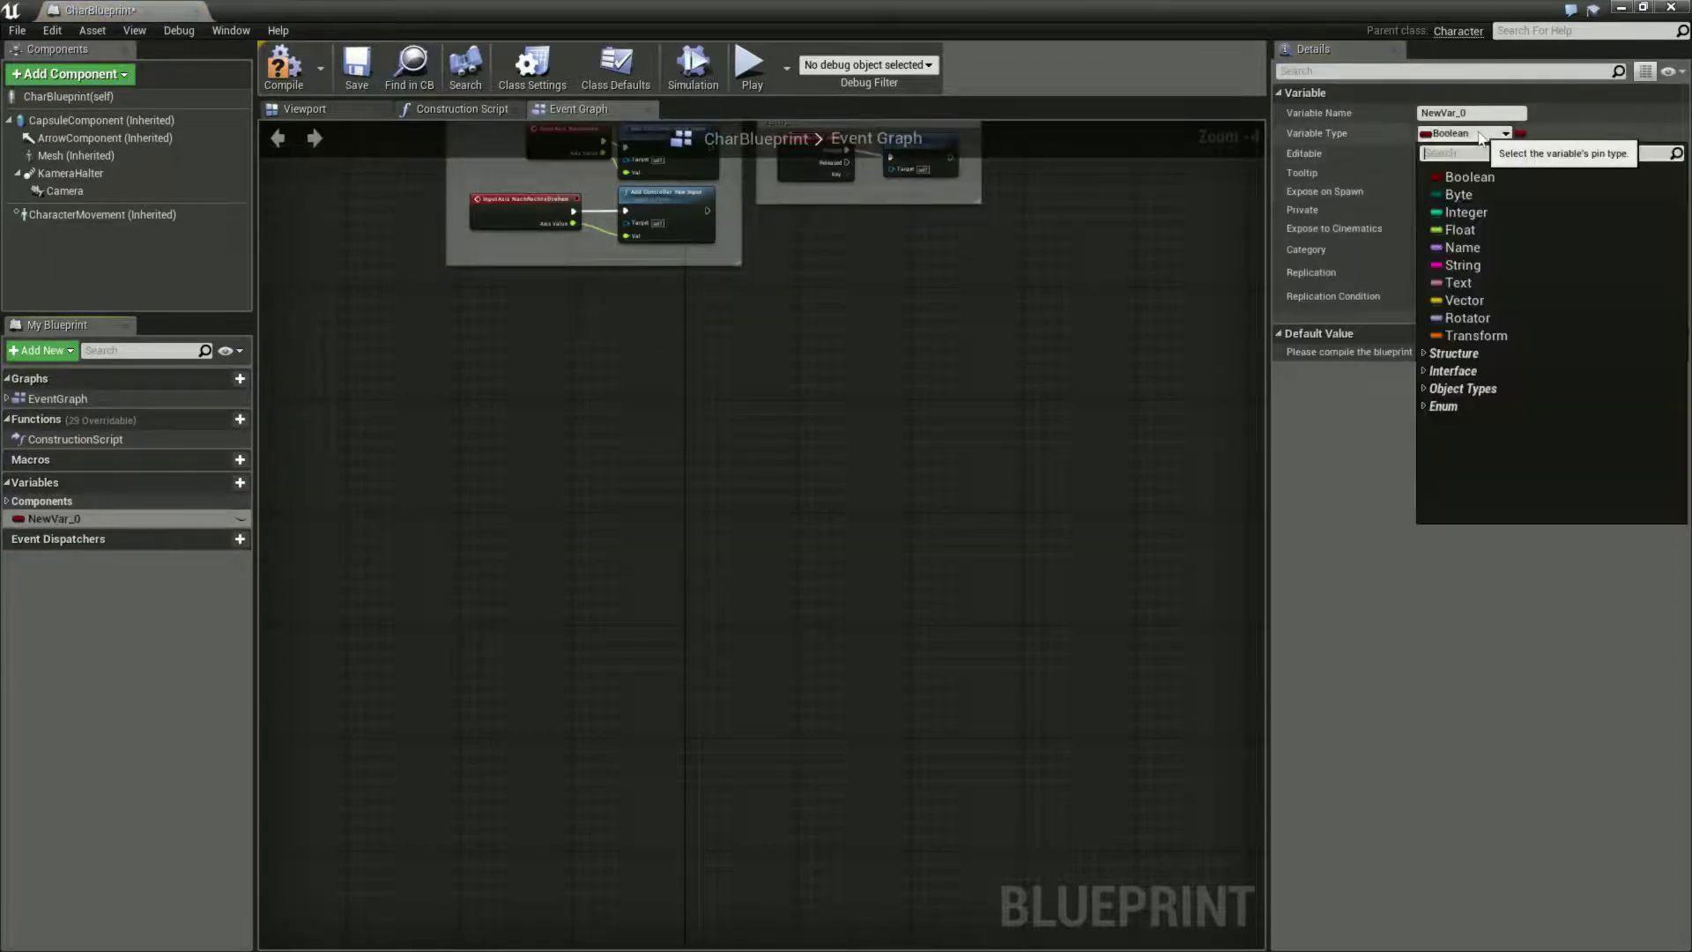
click(1471, 217)
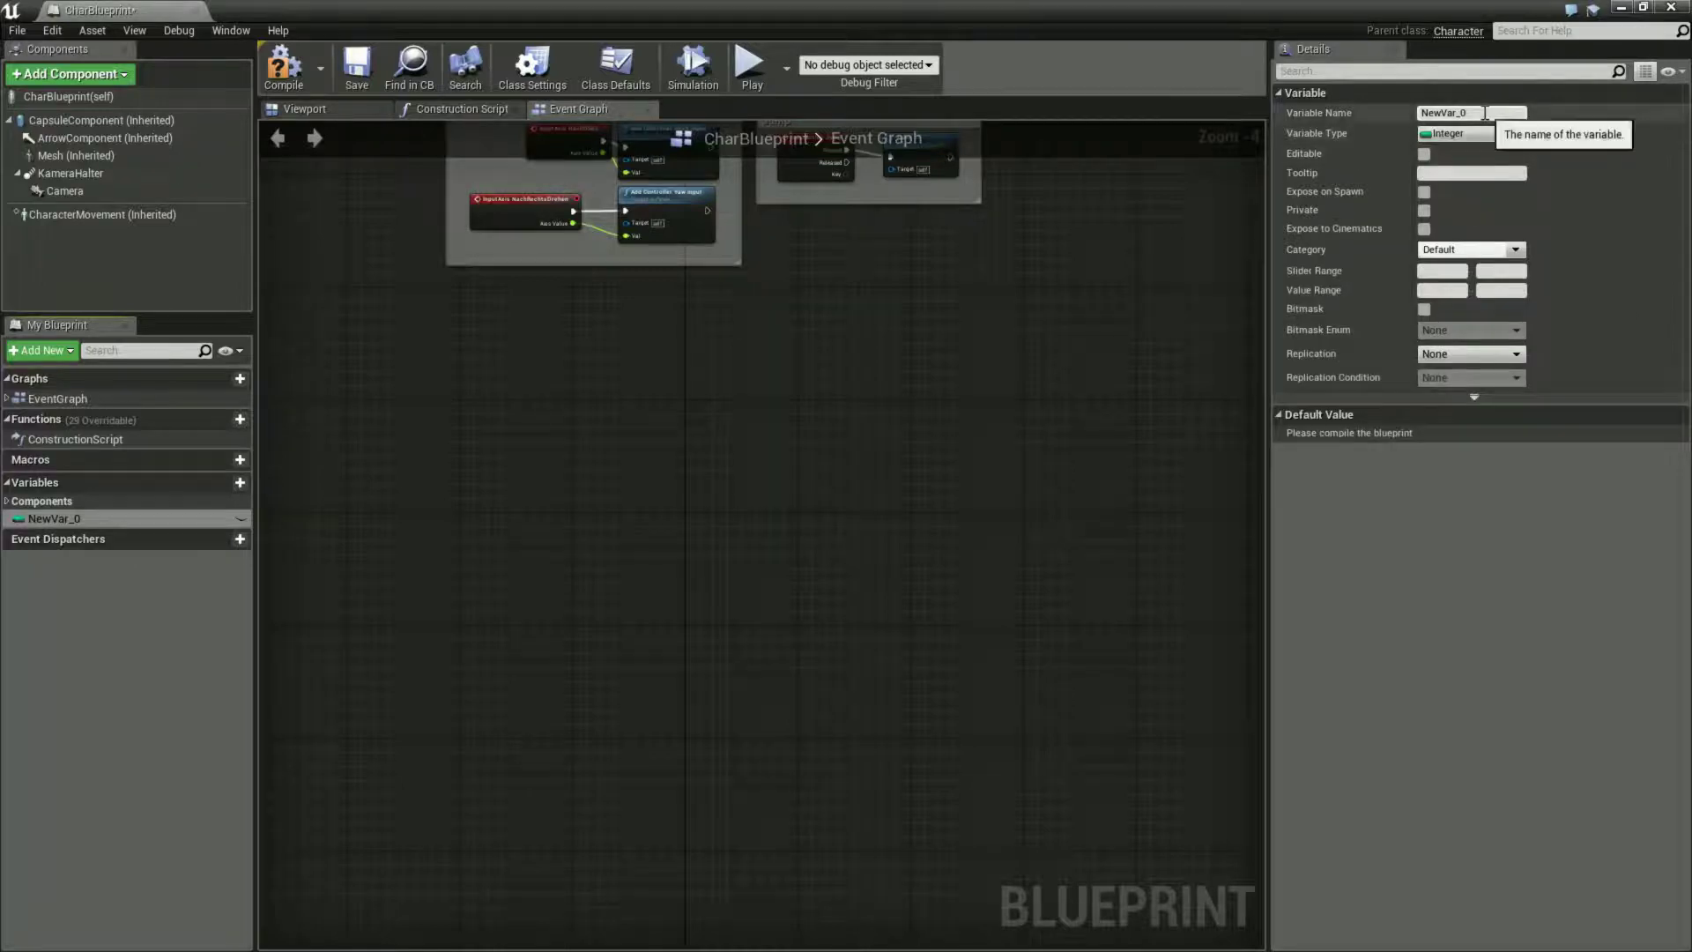
text(Heat)
text(lth)
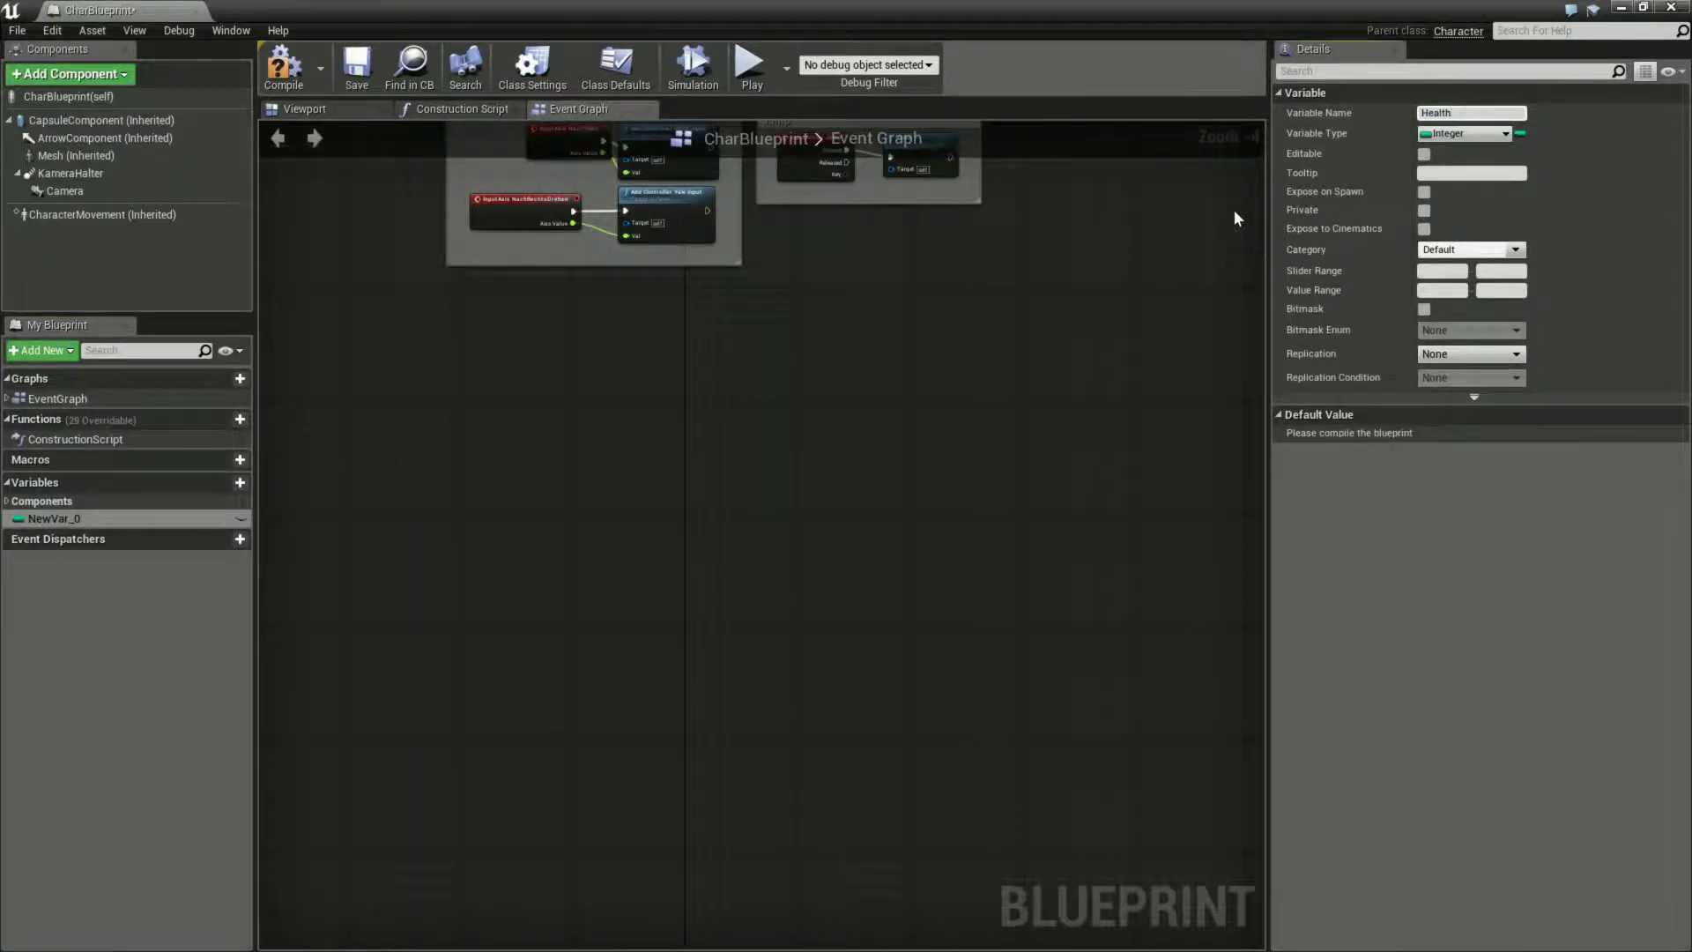
key(Return)
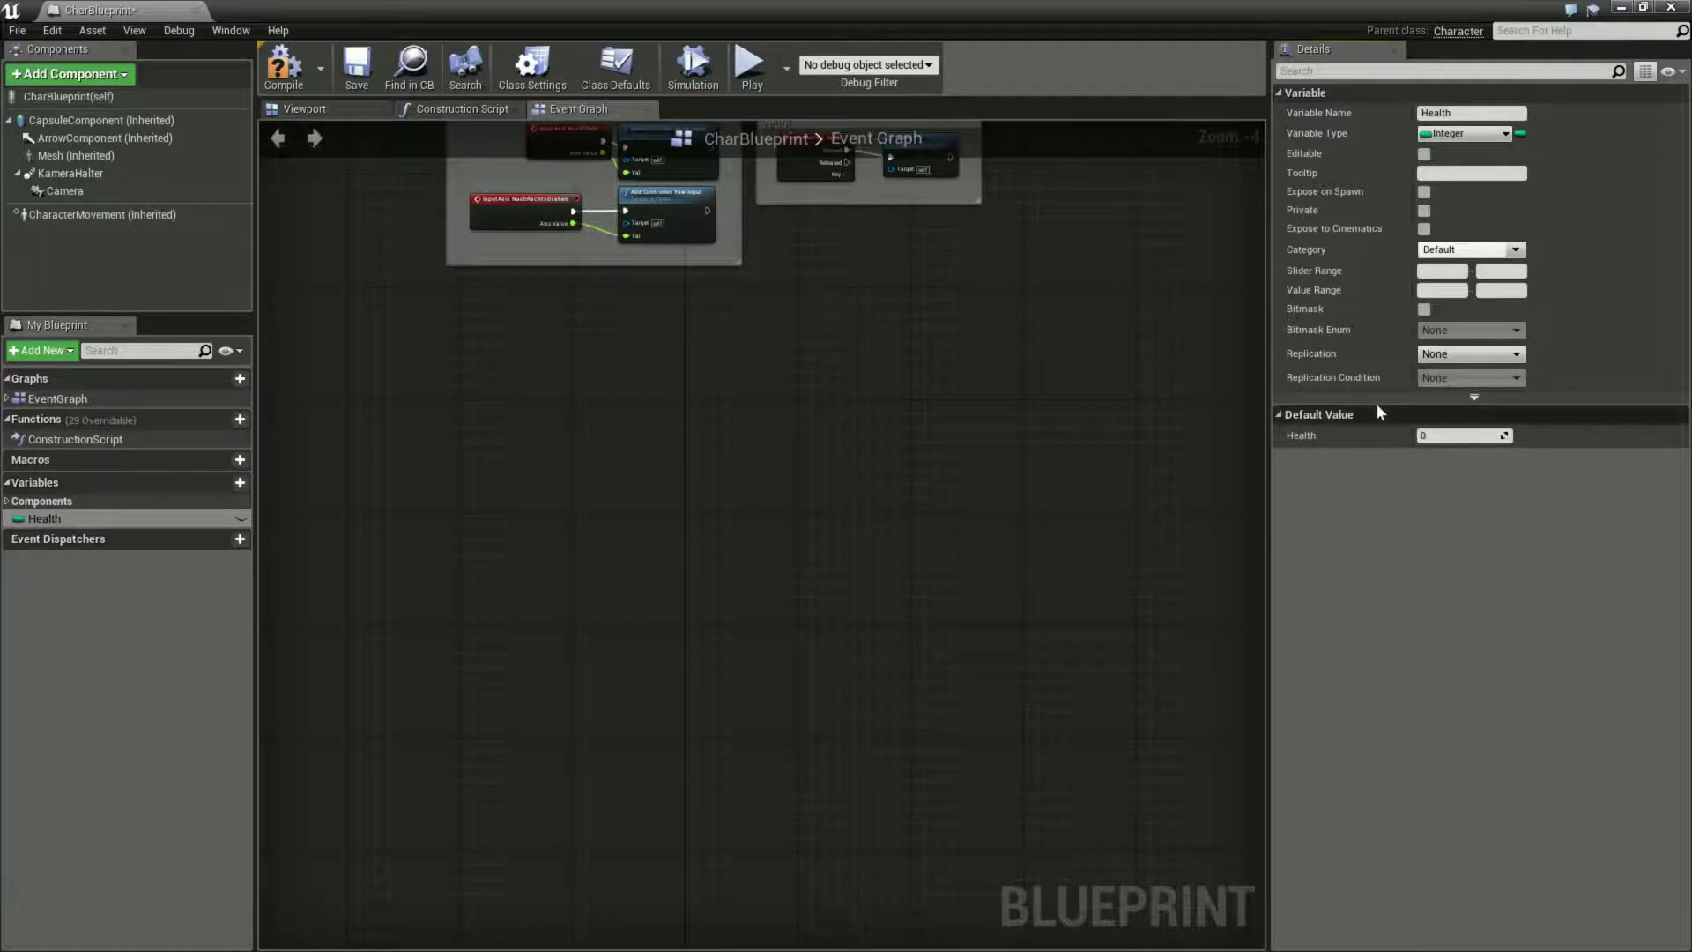
click(1435, 437)
text(100)
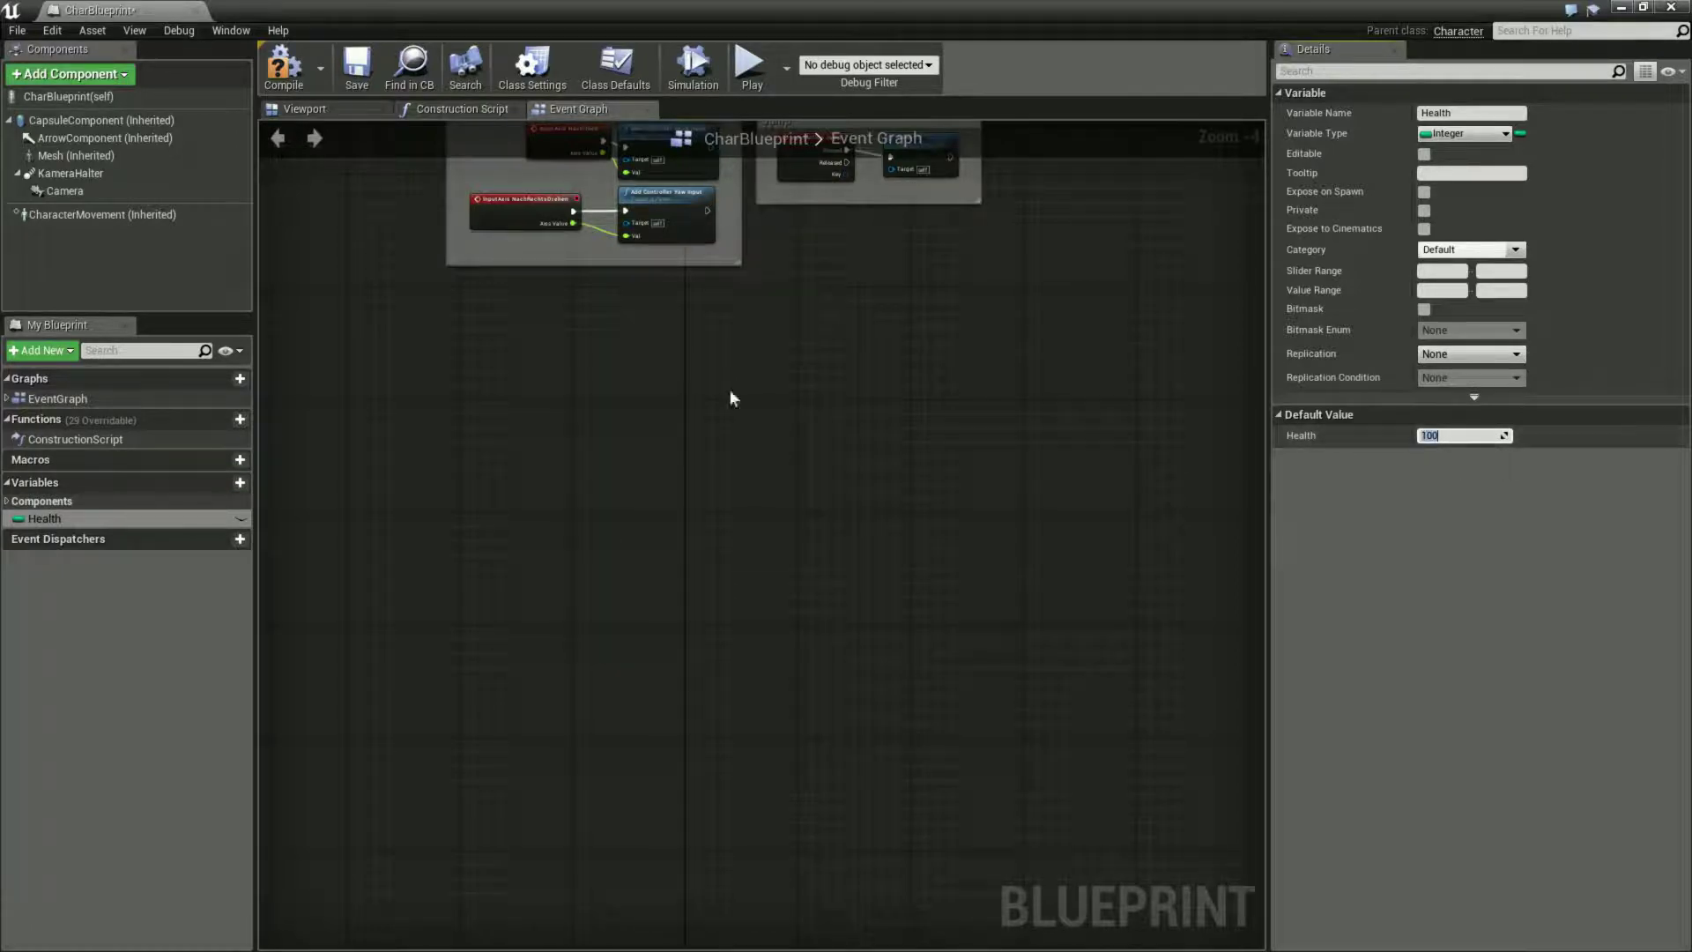
mouse_move(236, 490)
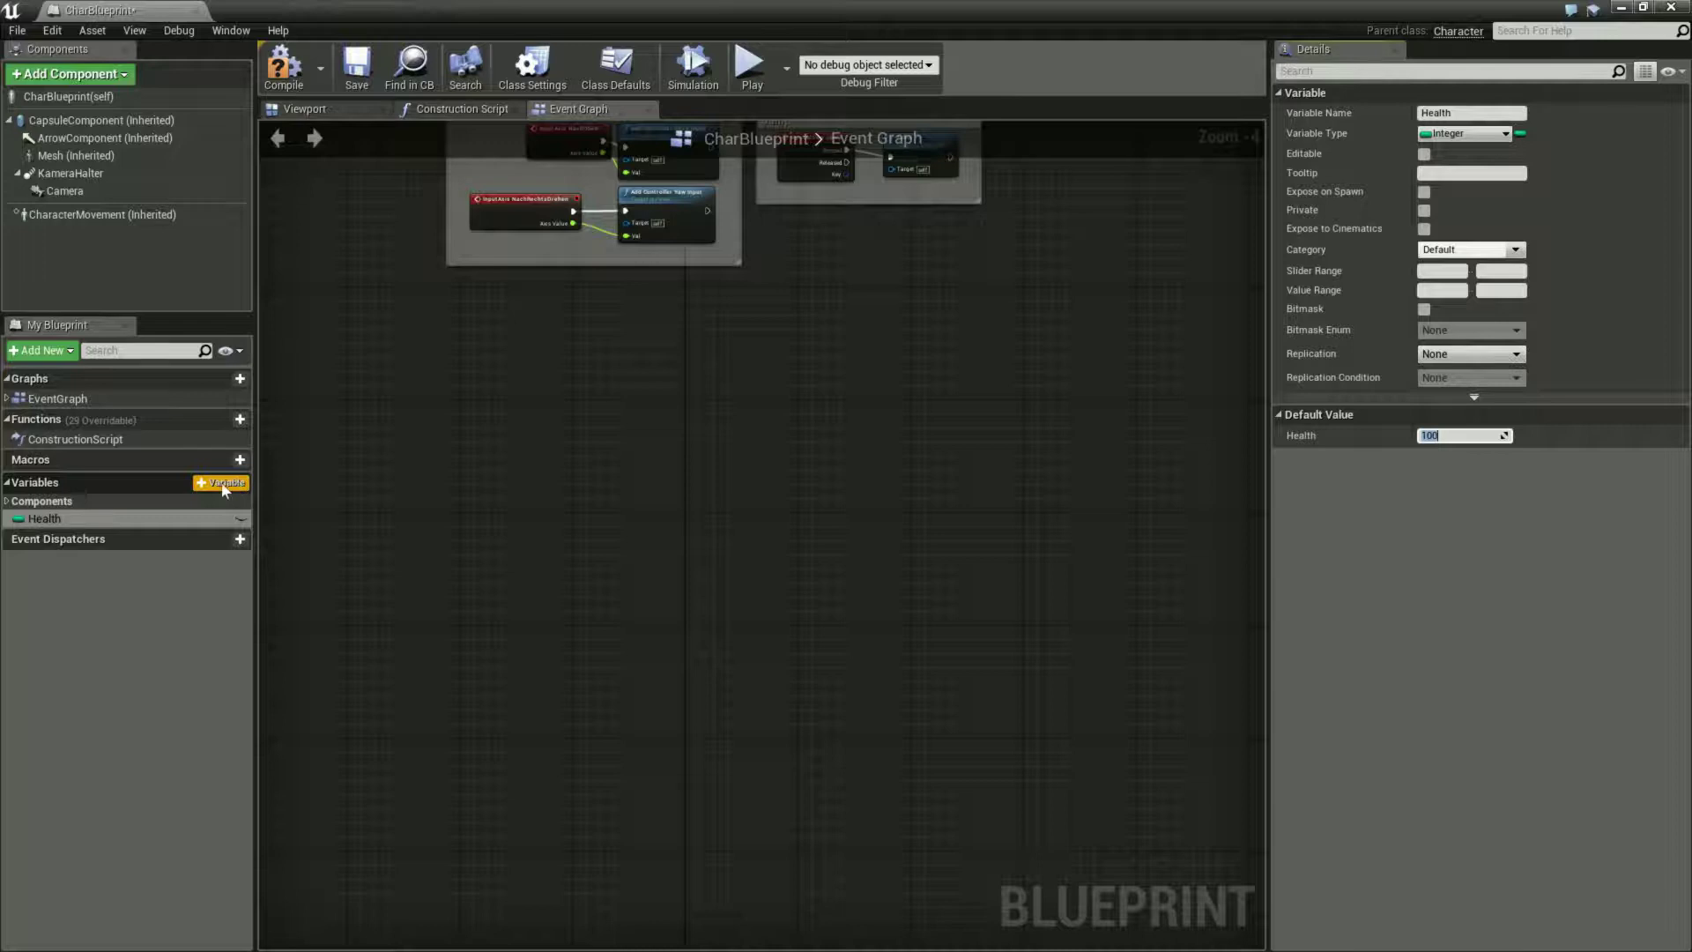
Add another variable and rename it maxHealth
click(223, 484)
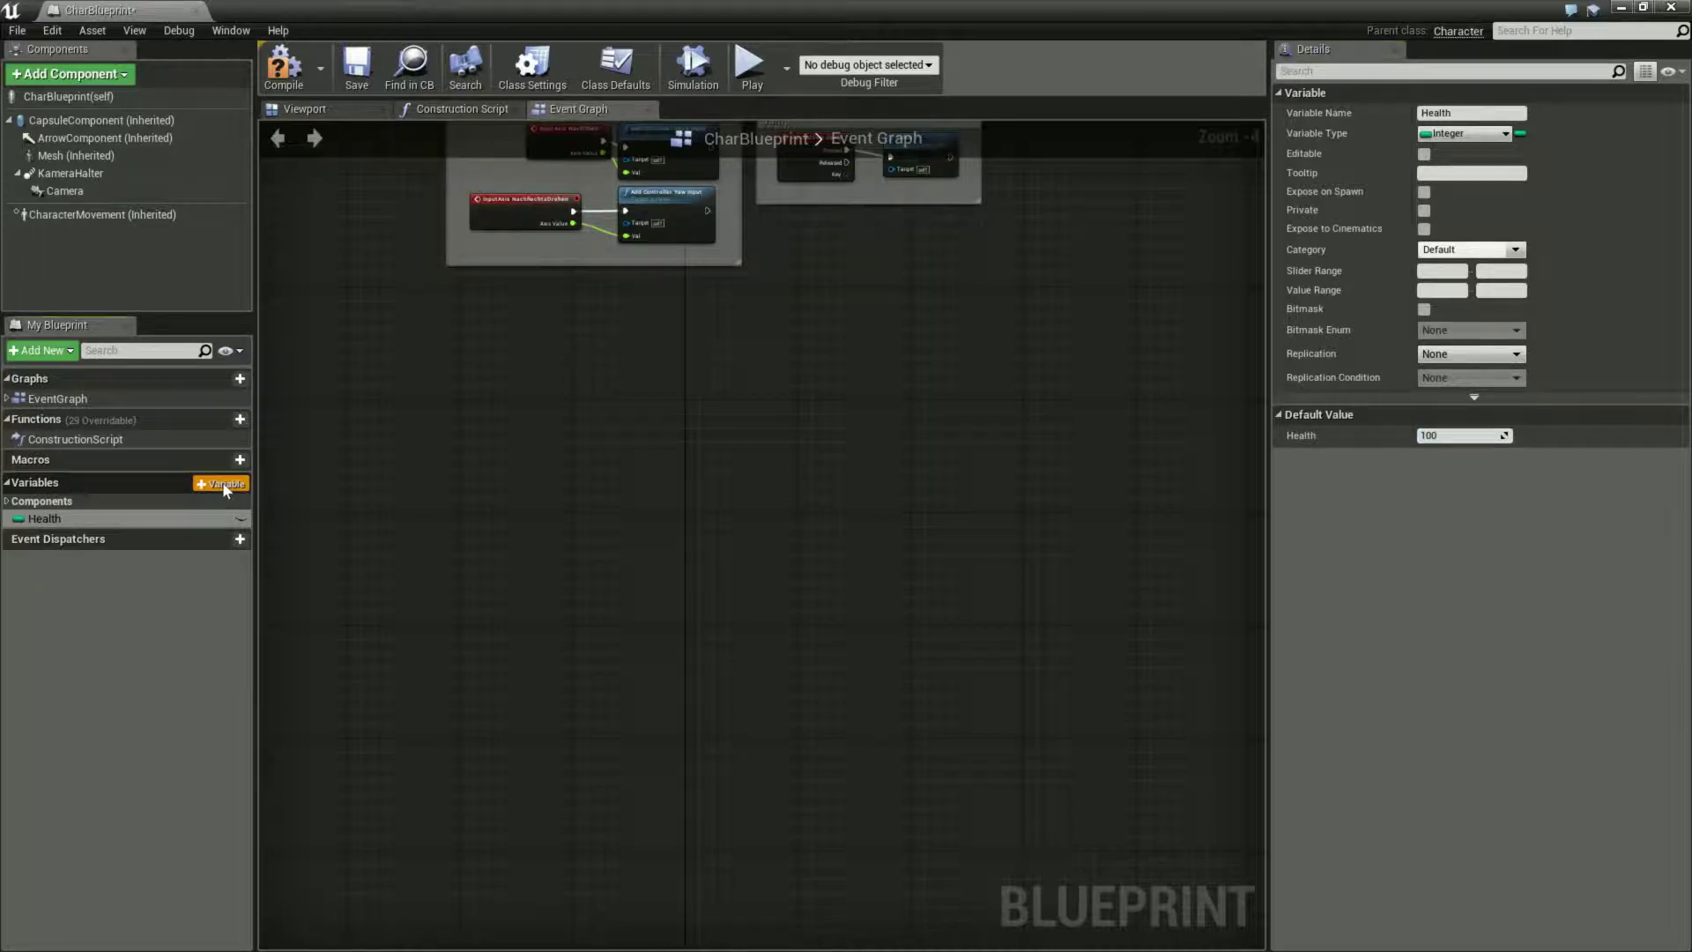
click(1429, 113)
double_click(1430, 113)
text(maxHealth)
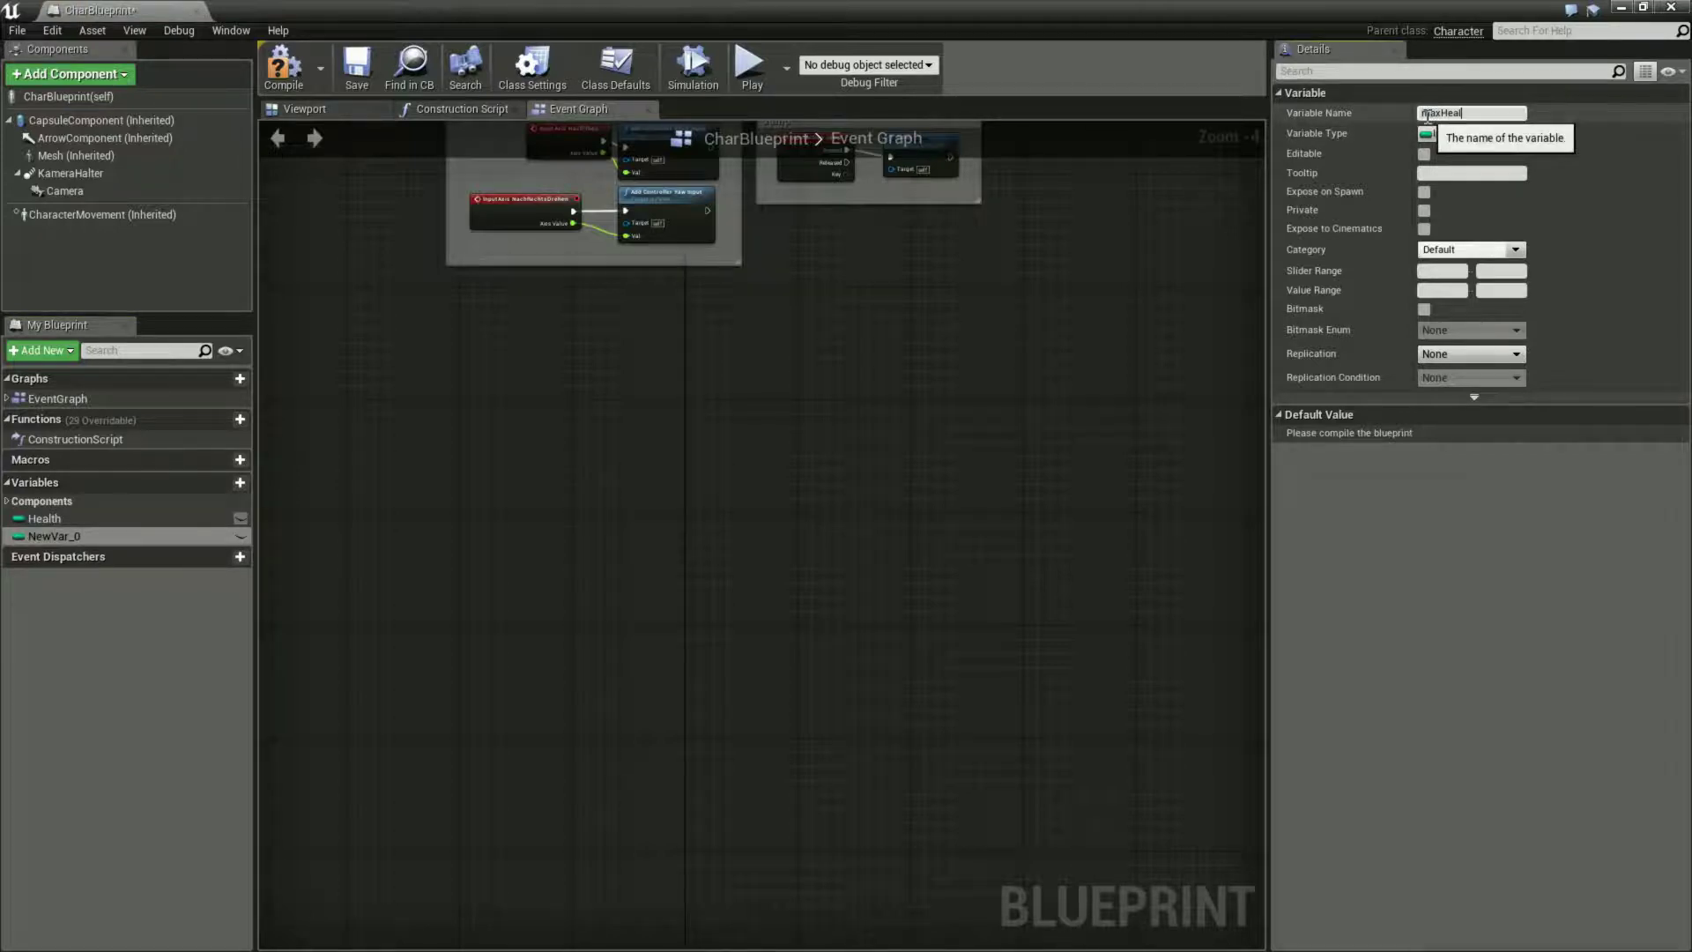
key(Return)
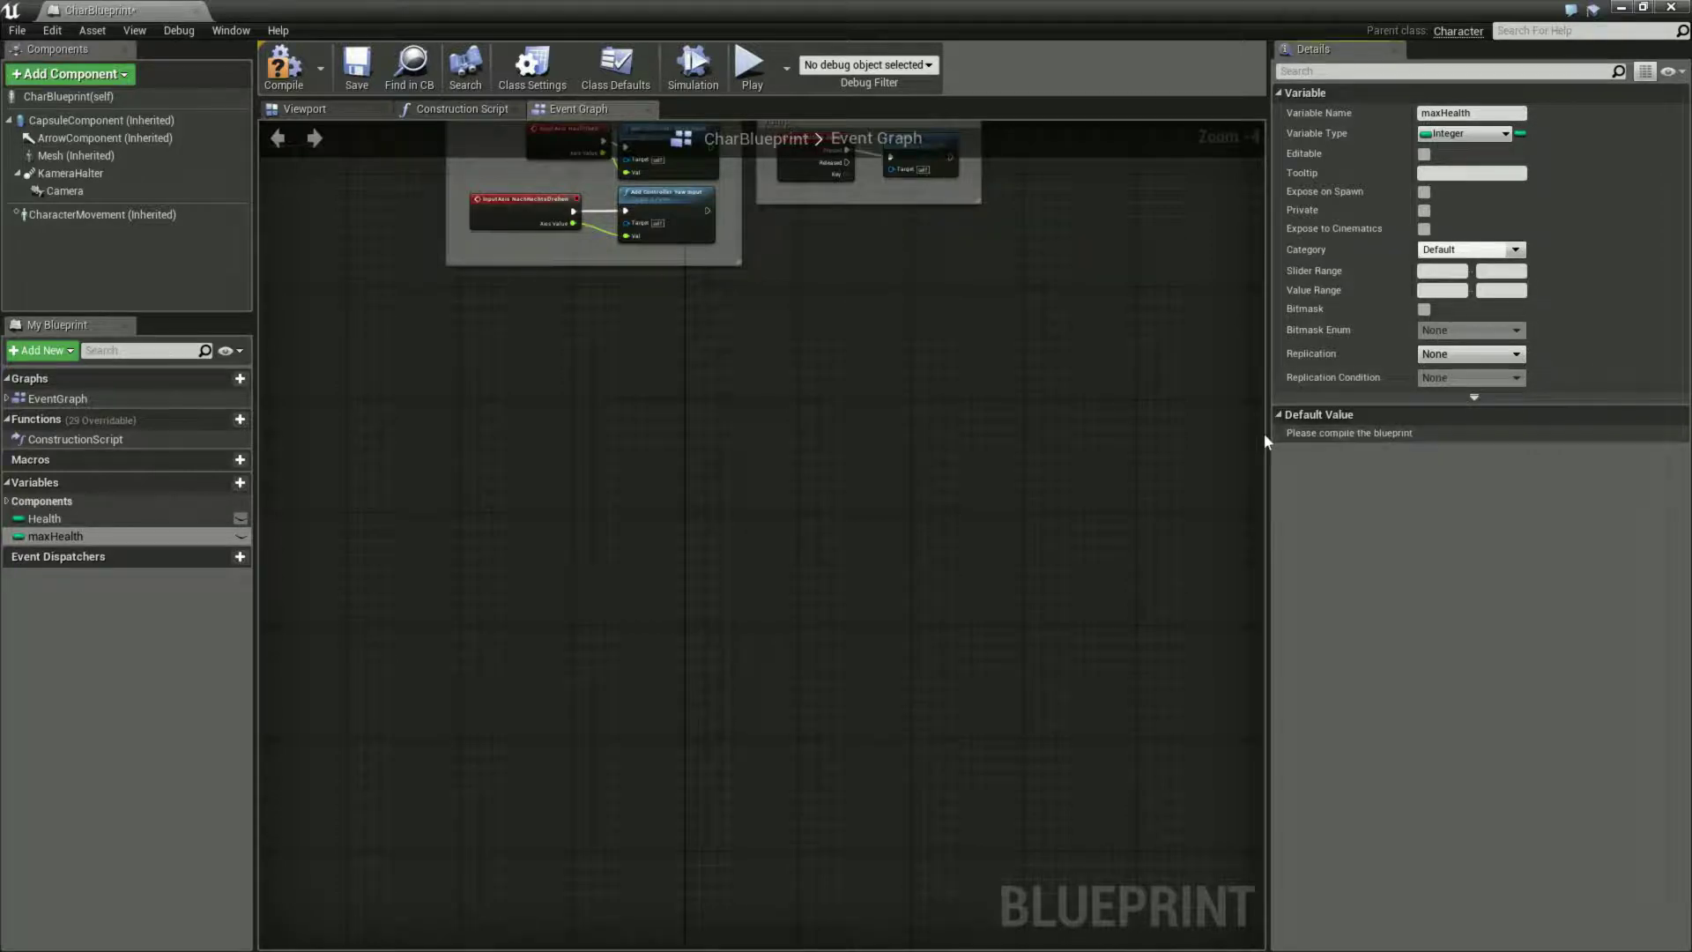
Give maxHealth a default of 100, then compile and save CharBlueprint
click(293, 77)
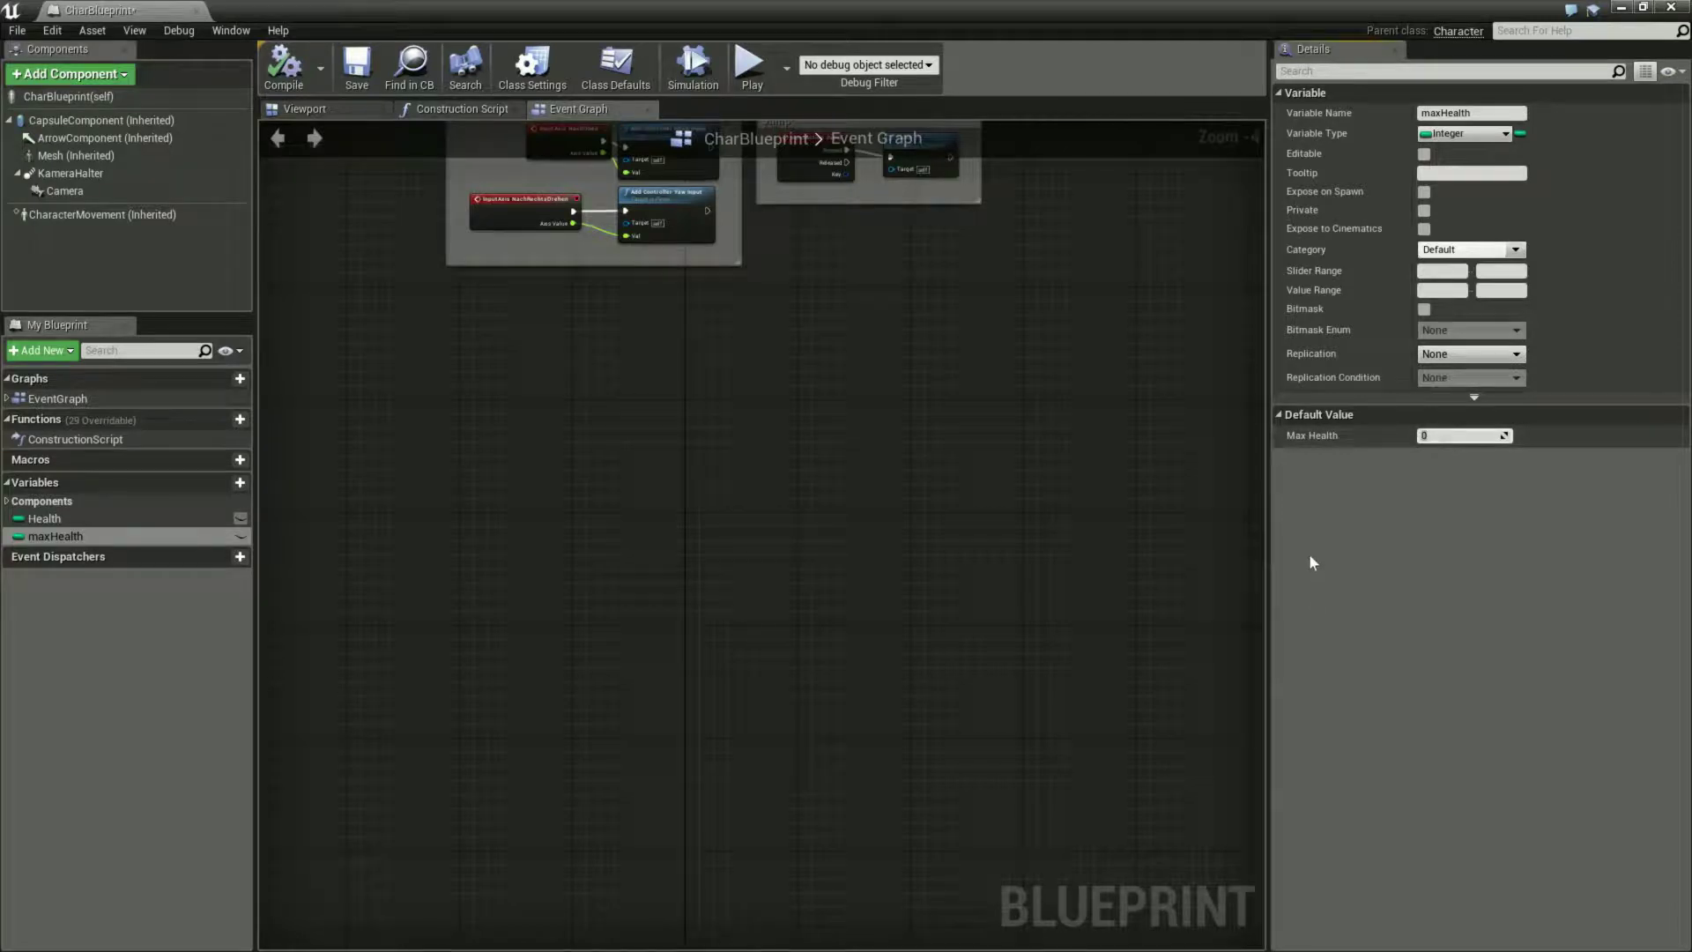
text(100)
click(283, 69)
click(353, 74)
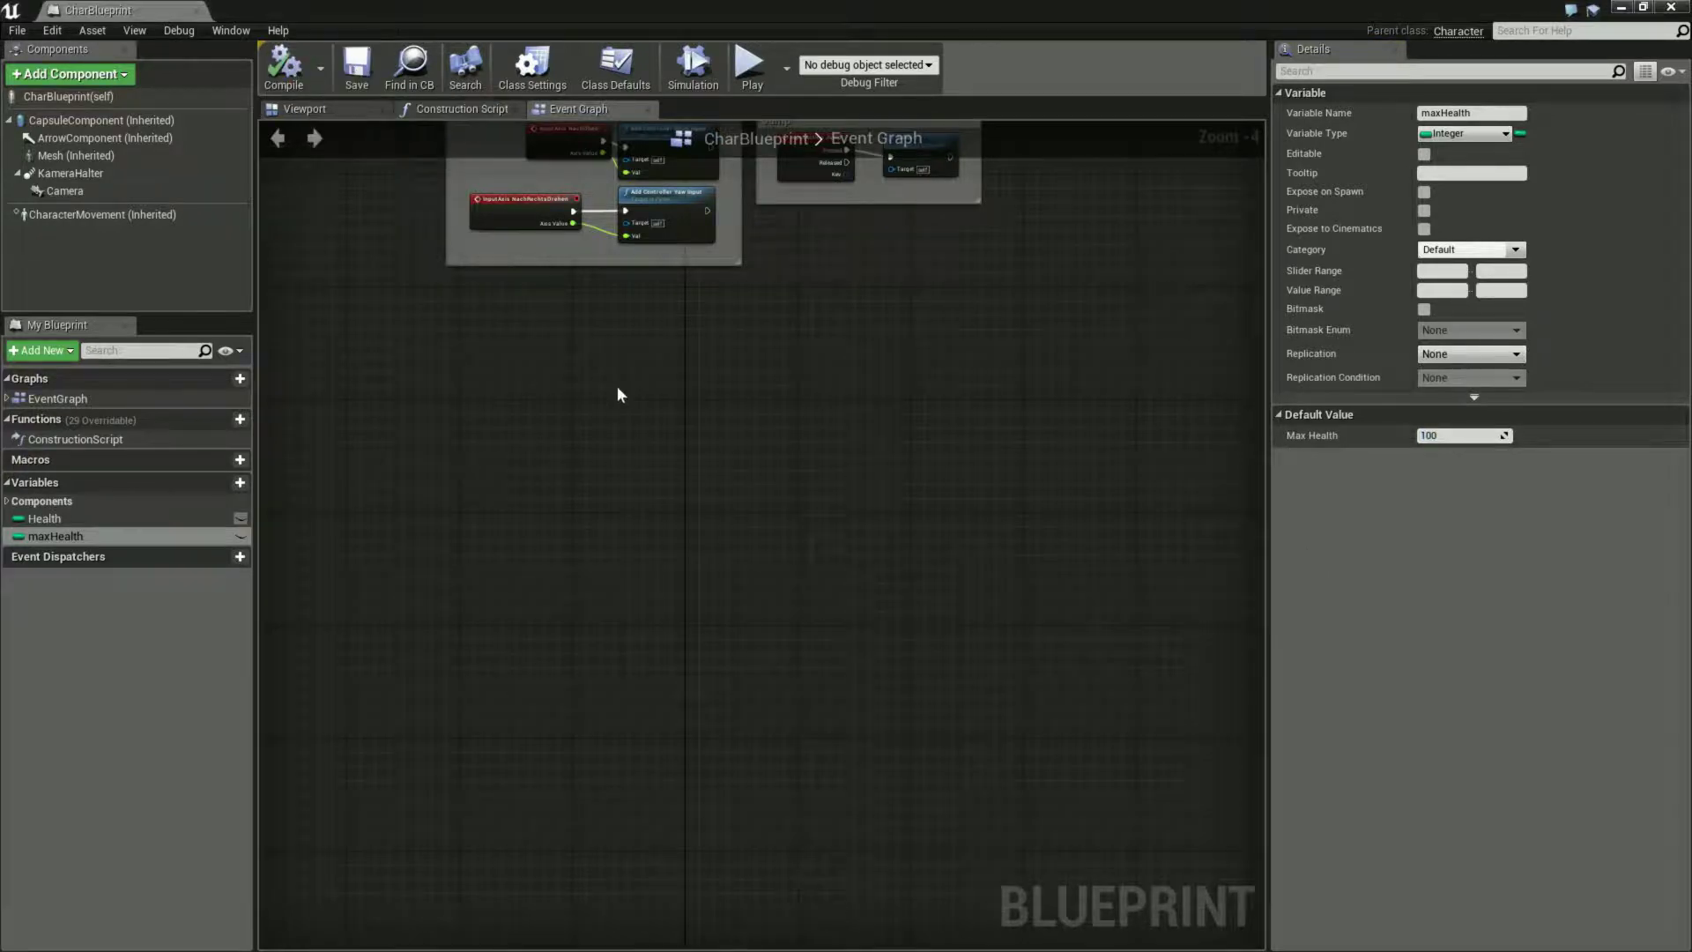
right_drag(623, 410, 623, 620)
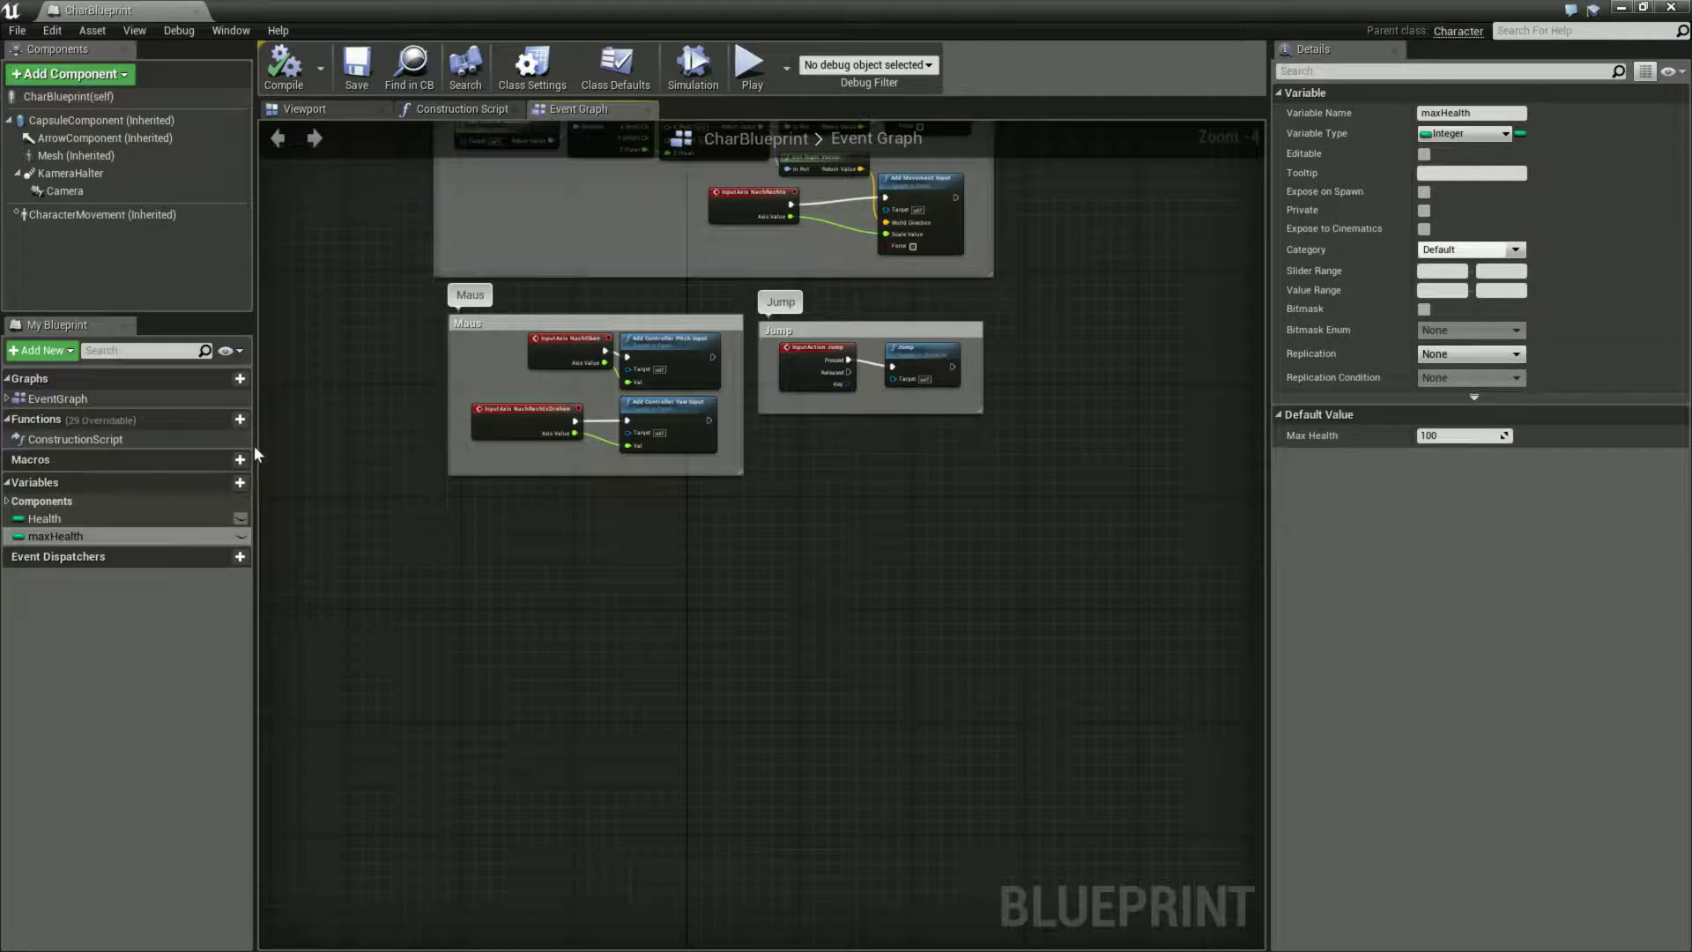
Add a new function to CharBlueprint and rename NewFunction_0 to getDamage
click(236, 422)
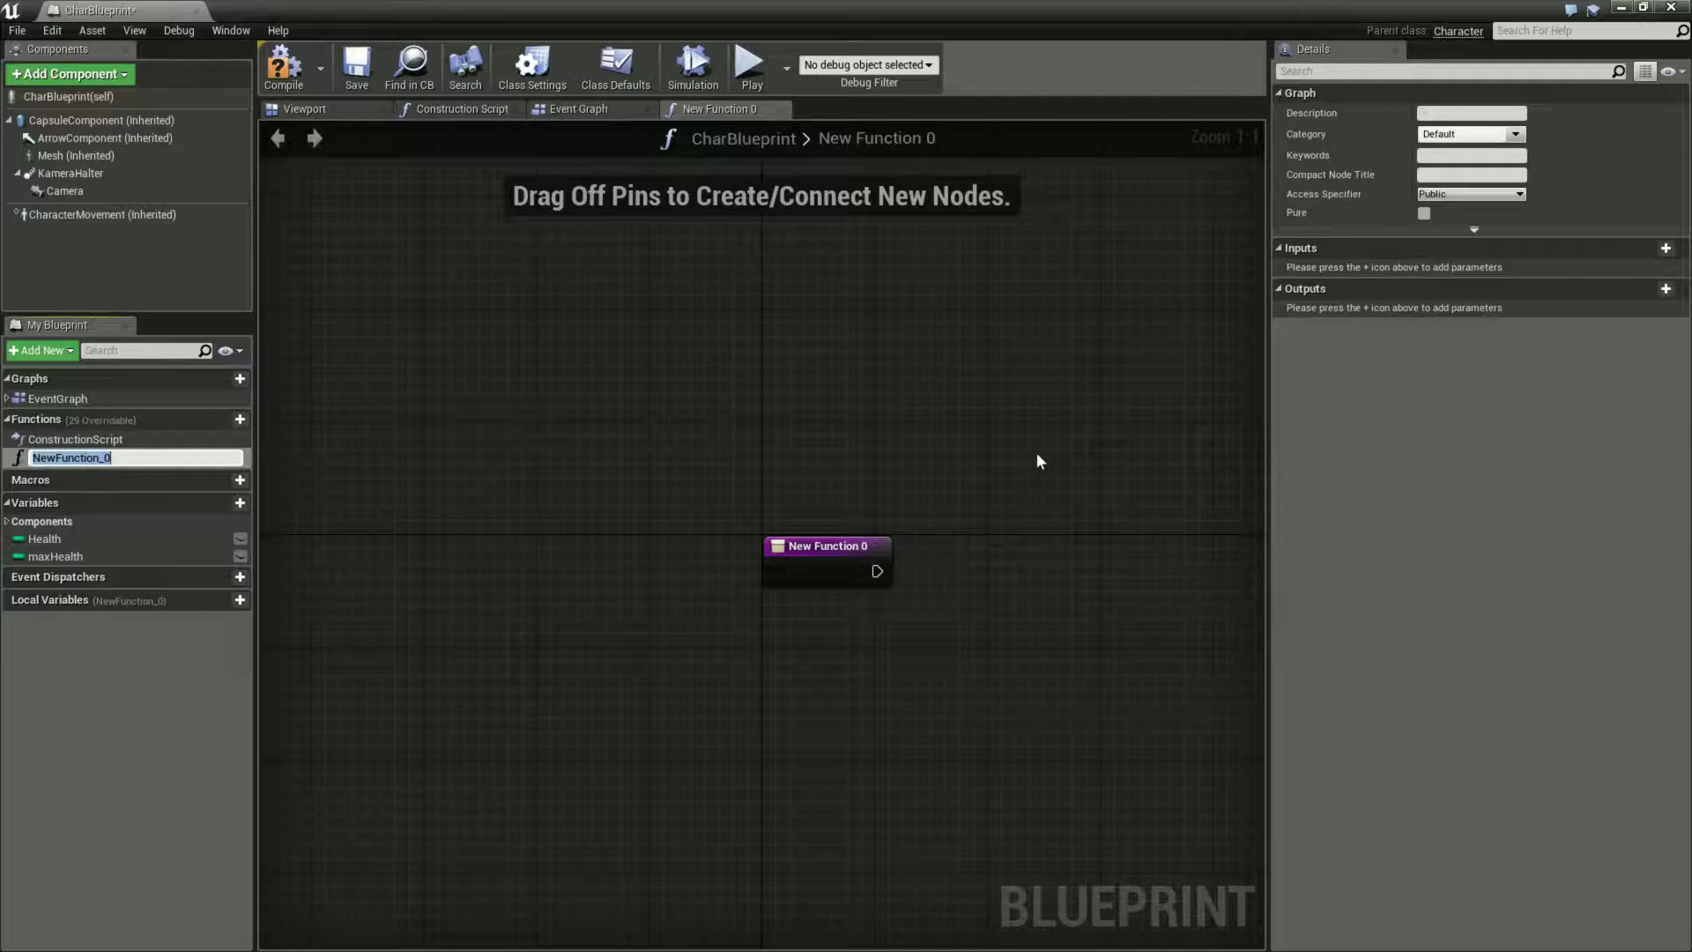
right_drag(1036, 461, 830, 323)
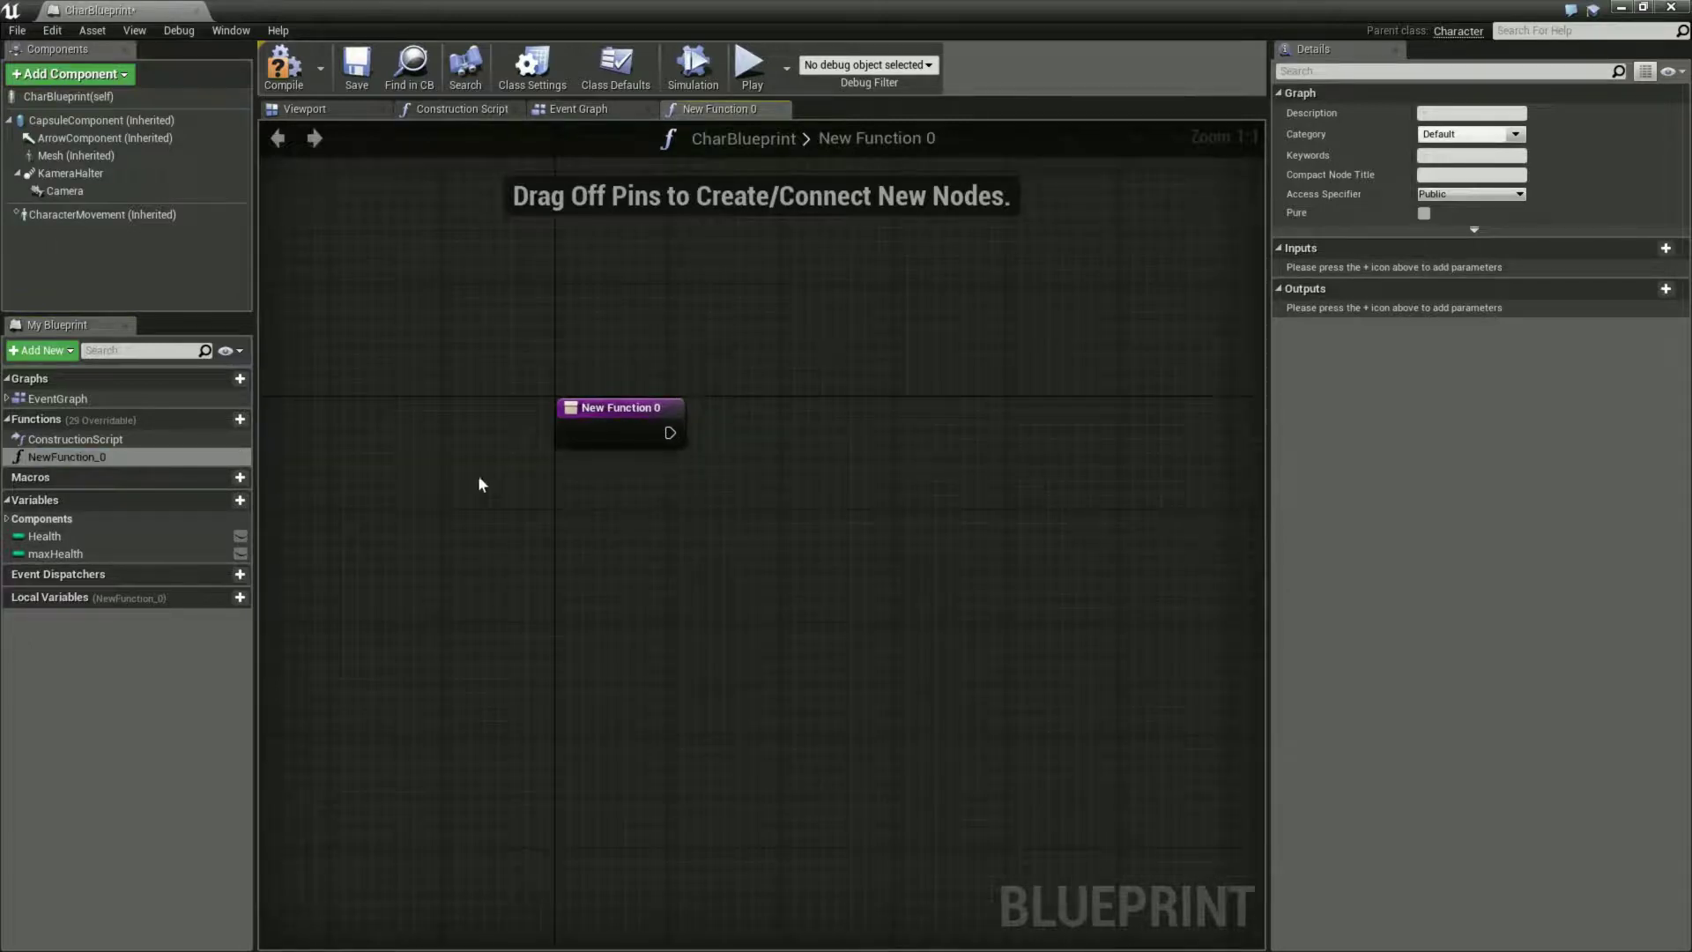
click(67, 457)
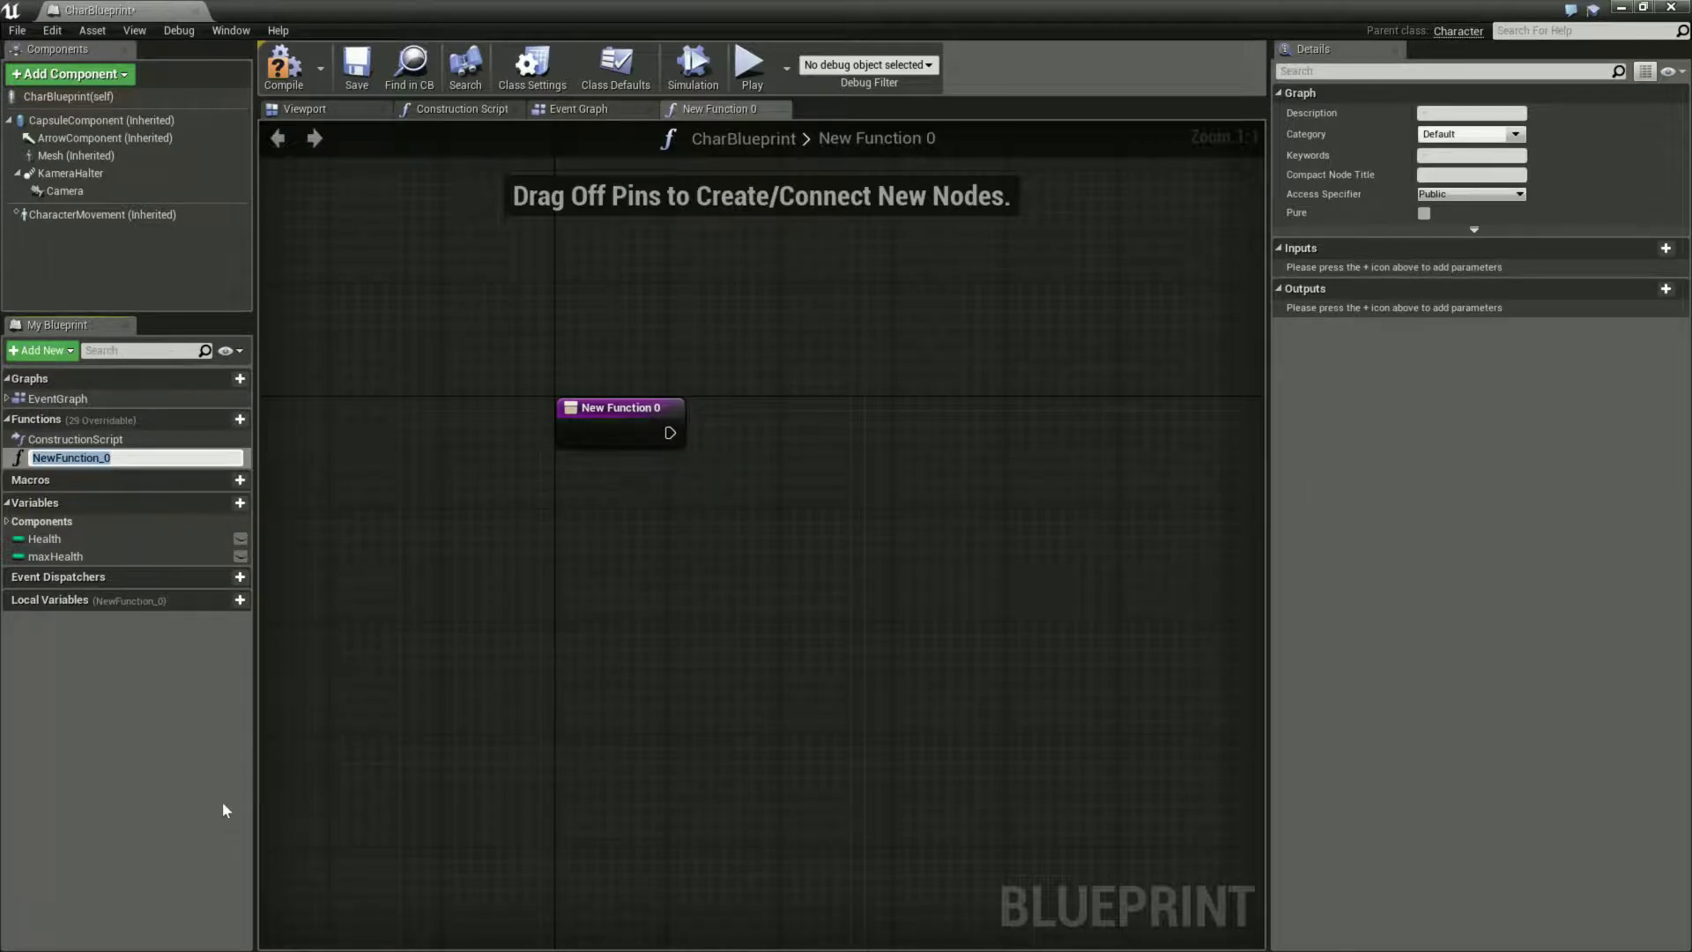
text(getDamage)
key(Return)
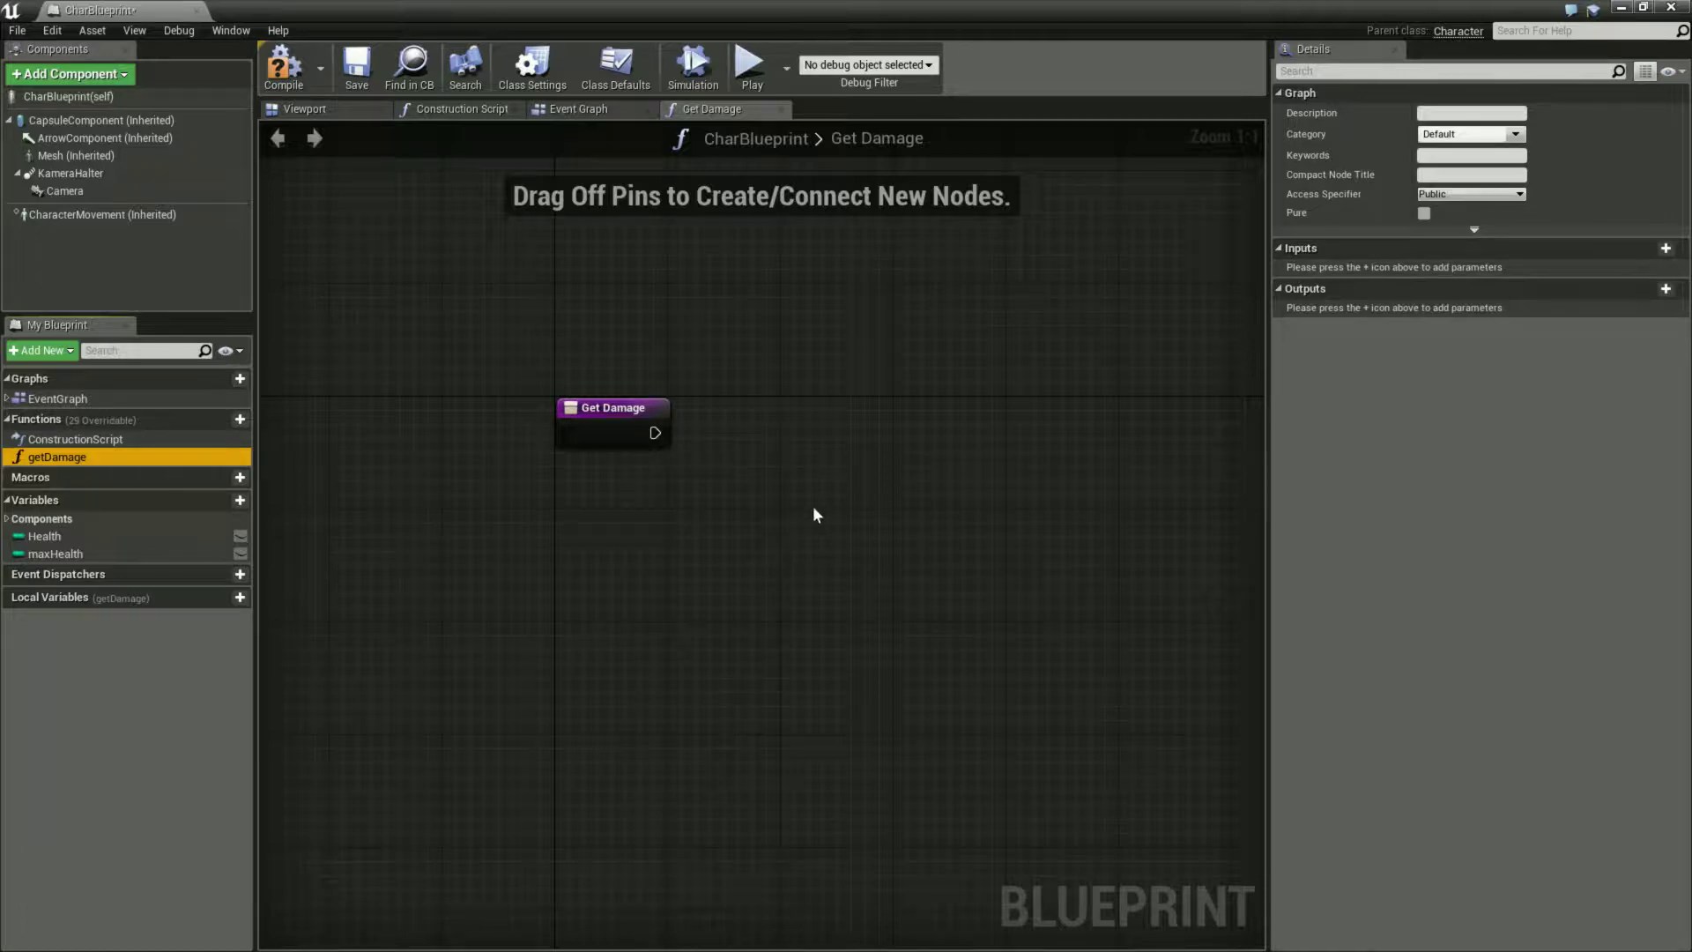
Add an Integer input named Damage to getDamage and drop the Health variable into its graph
click(1666, 247)
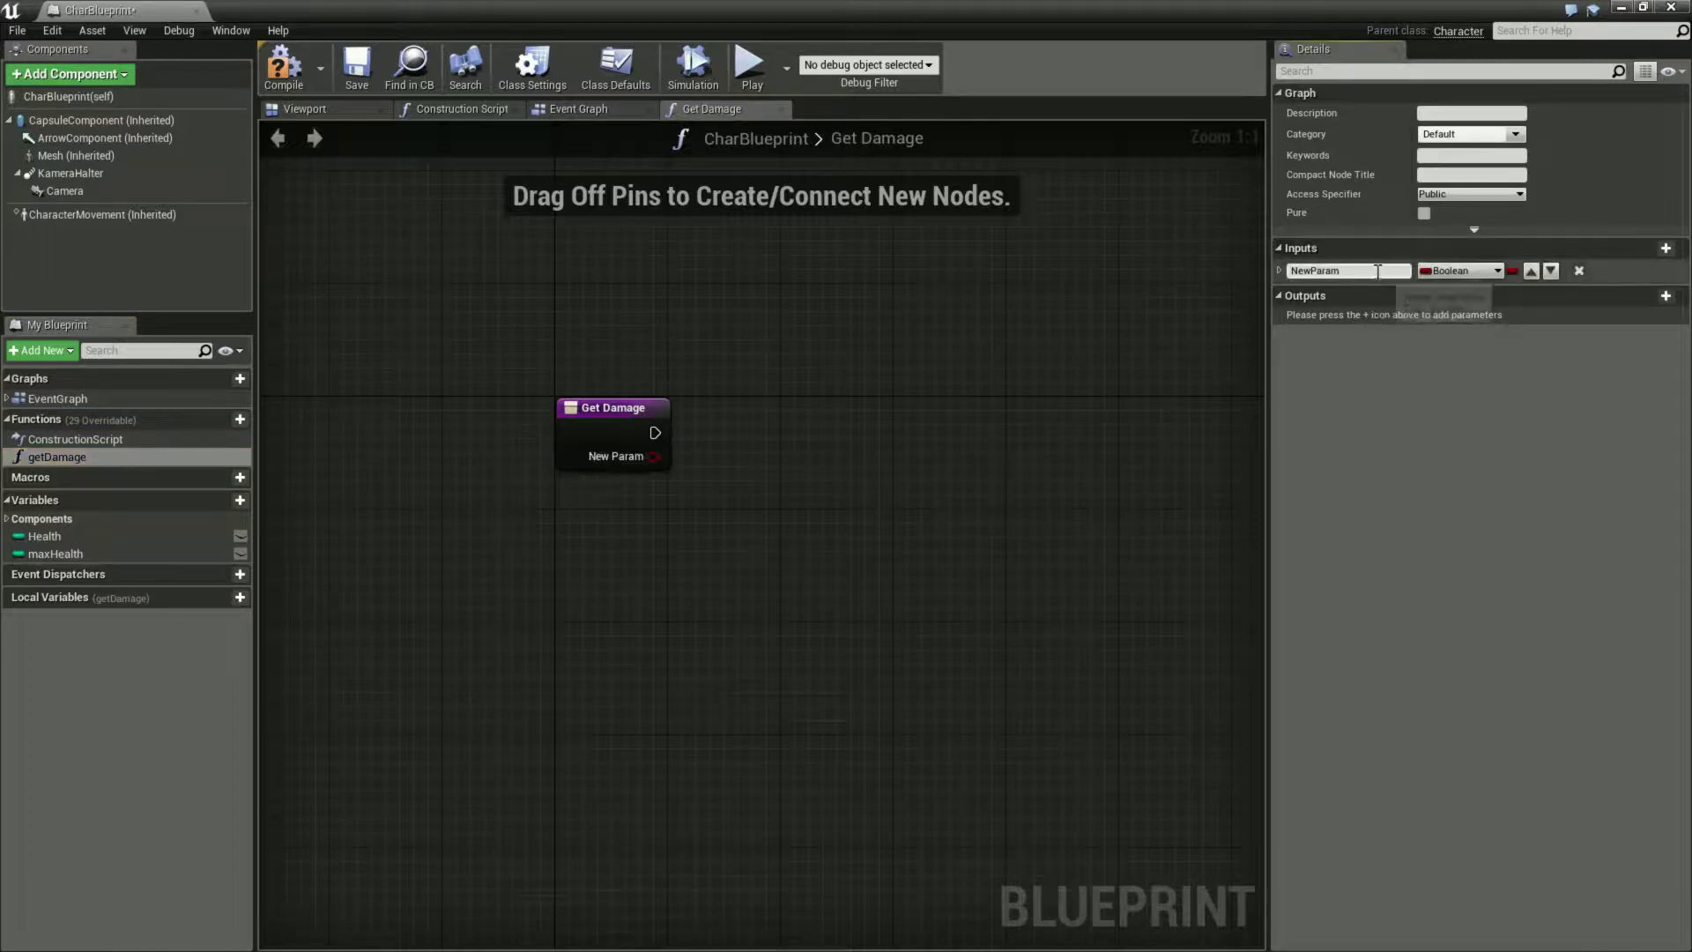
click(1467, 270)
click(1467, 350)
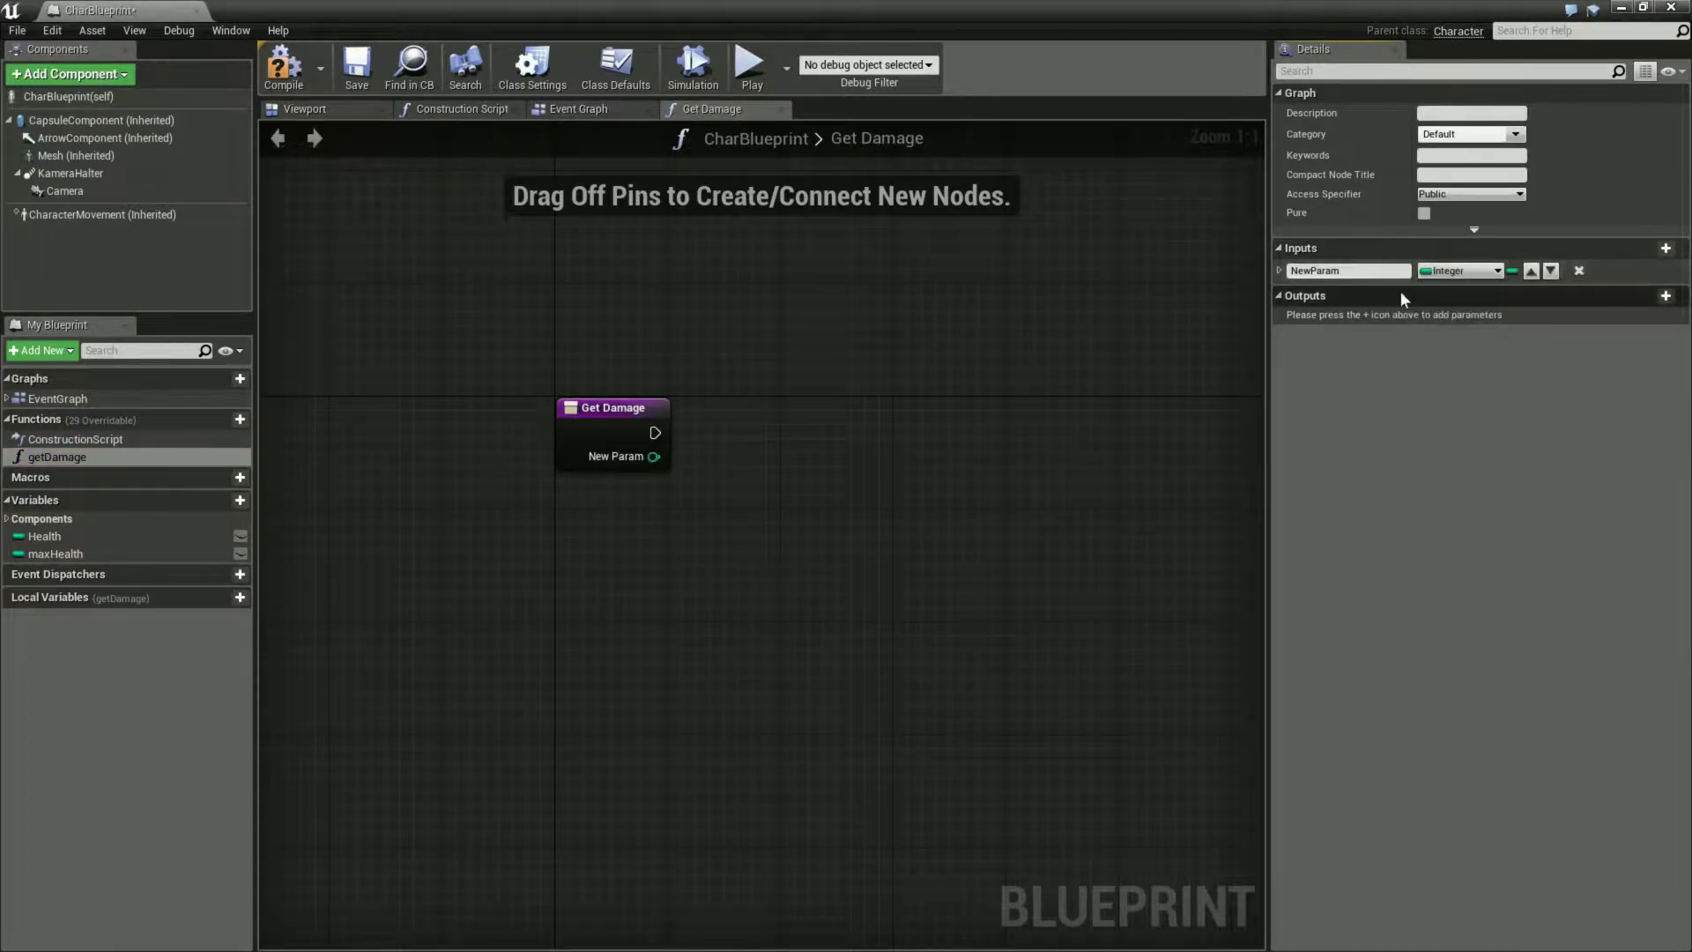
click(1329, 270)
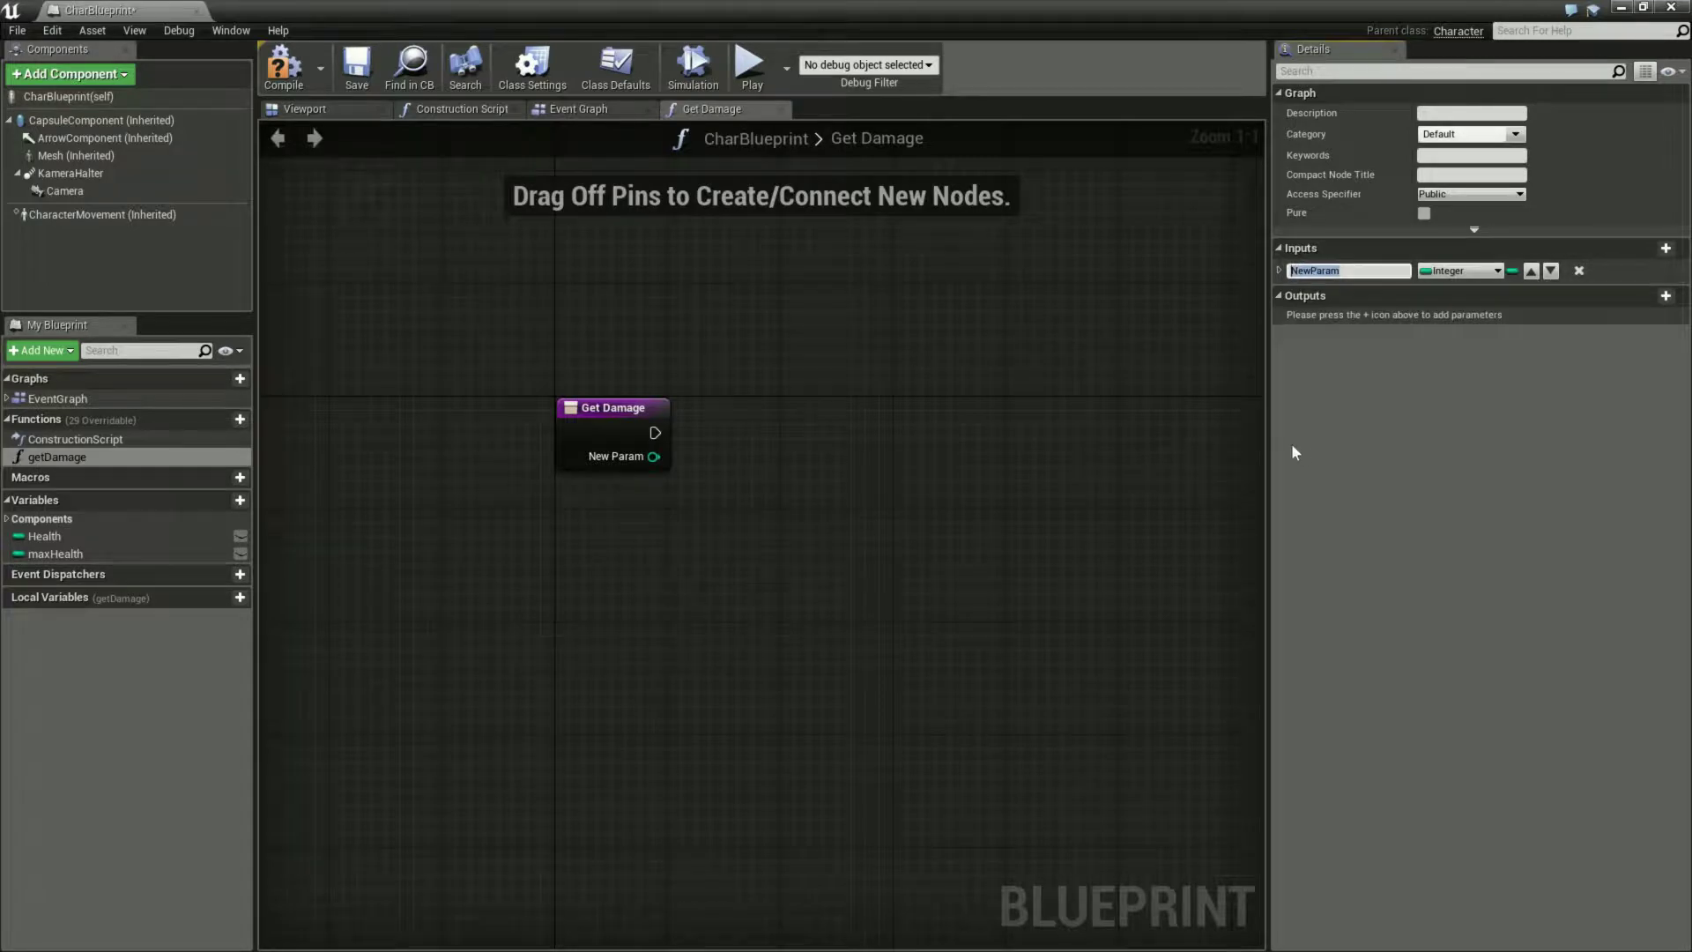
text(Damage)
key(Return)
right_drag(934, 511, 804, 481)
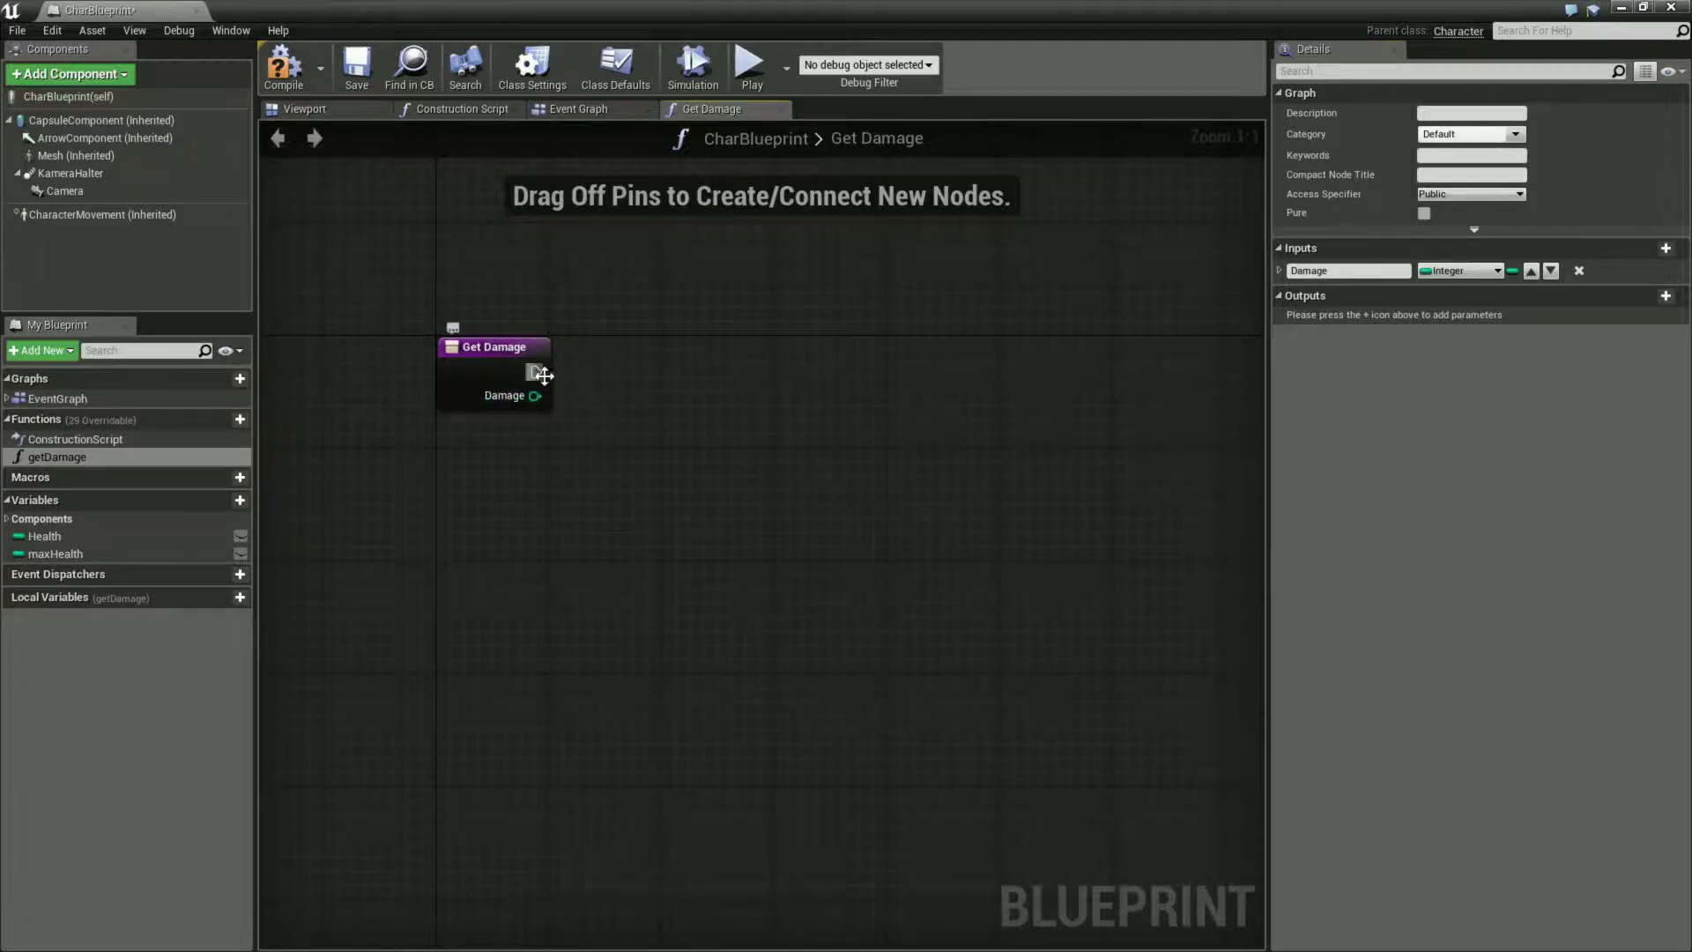
mouse_move(88, 536)
mouse_down()
mouse_move(540, 488)
mouse_move(596, 452)
mouse_move(480, 464)
mouse_up()
Add Health Get and Set nodes, wiring Get Damage's execution and the Health value into SET
click(648, 447)
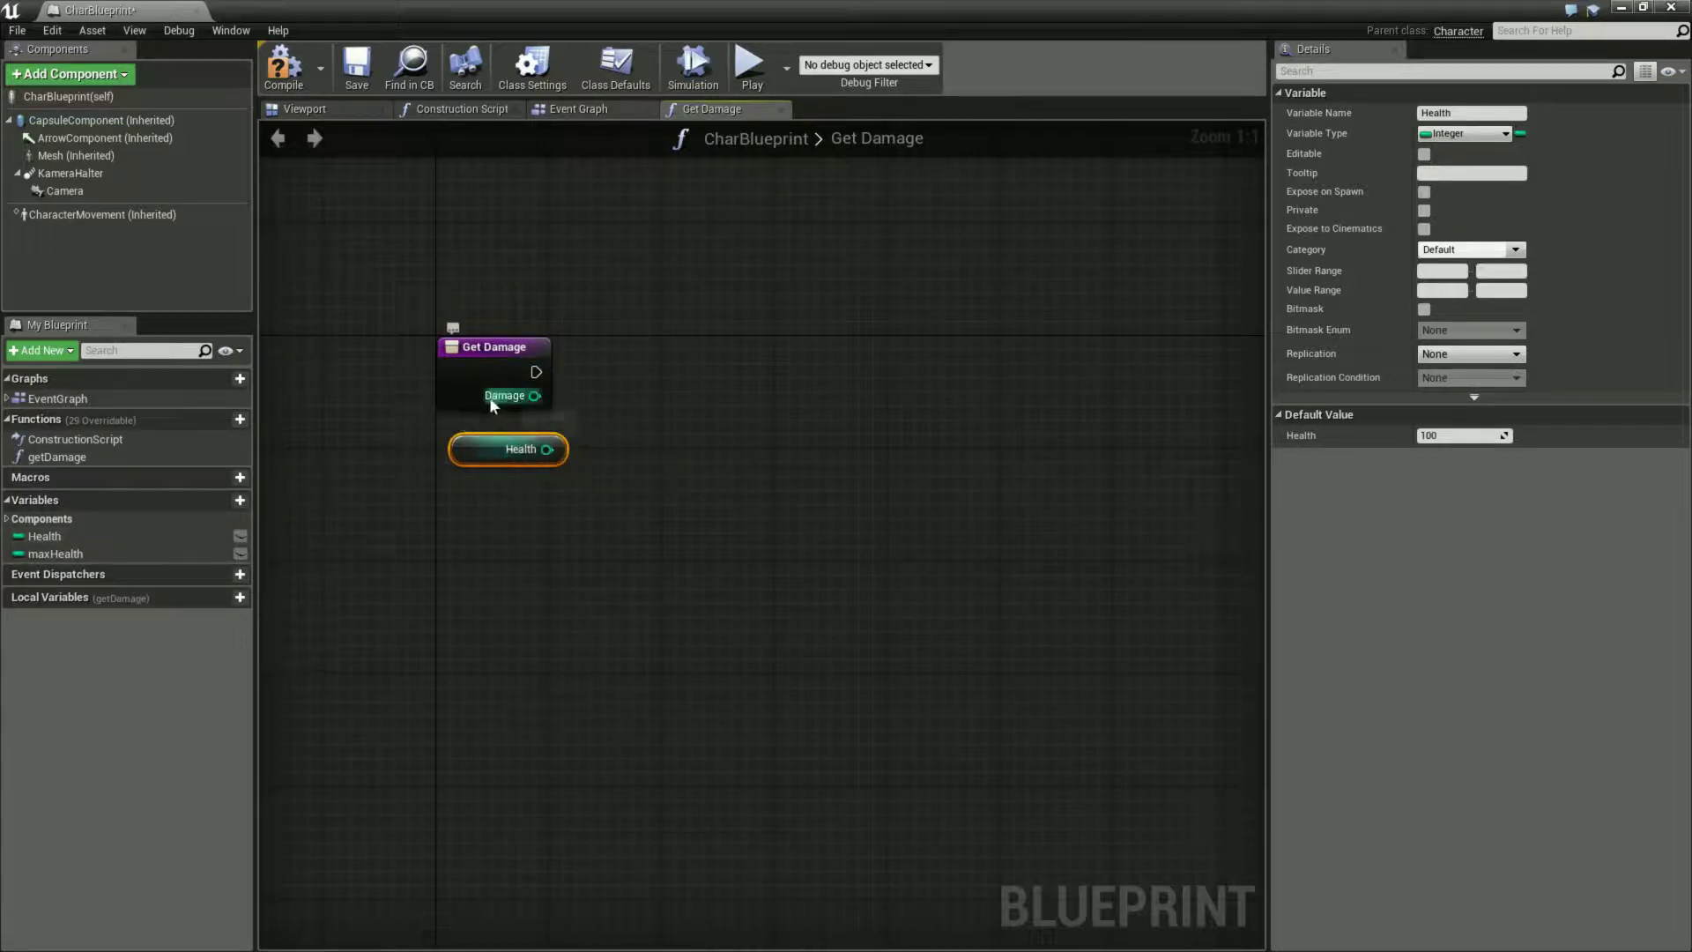
drag(44, 536, 892, 417)
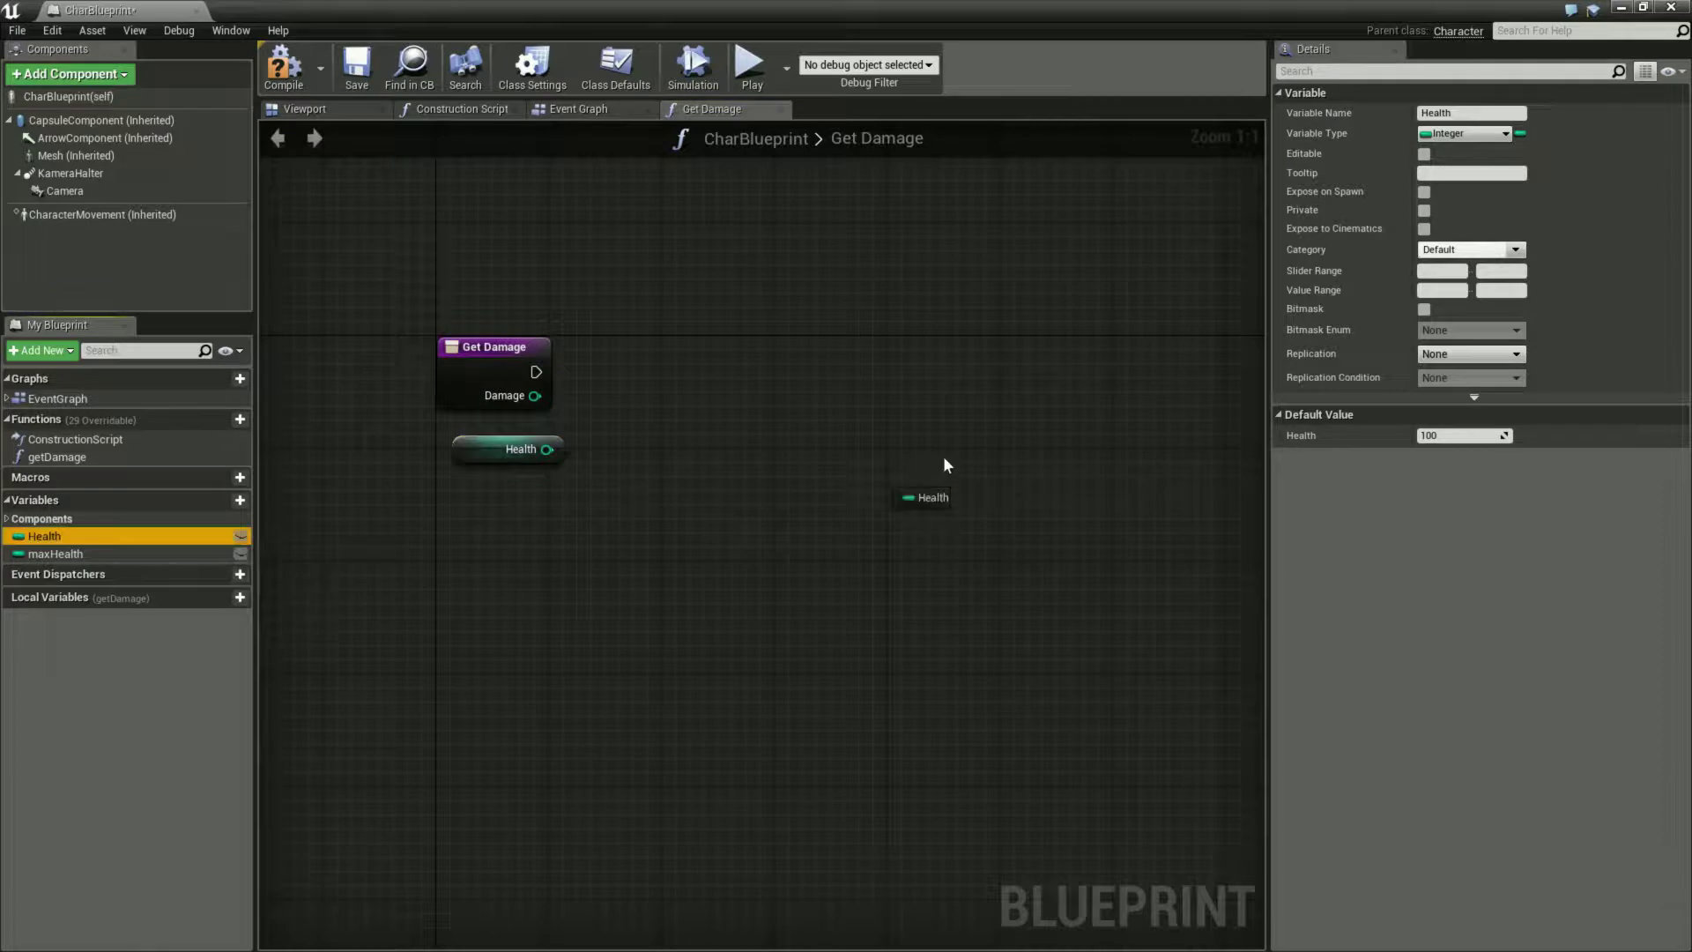
click(908, 458)
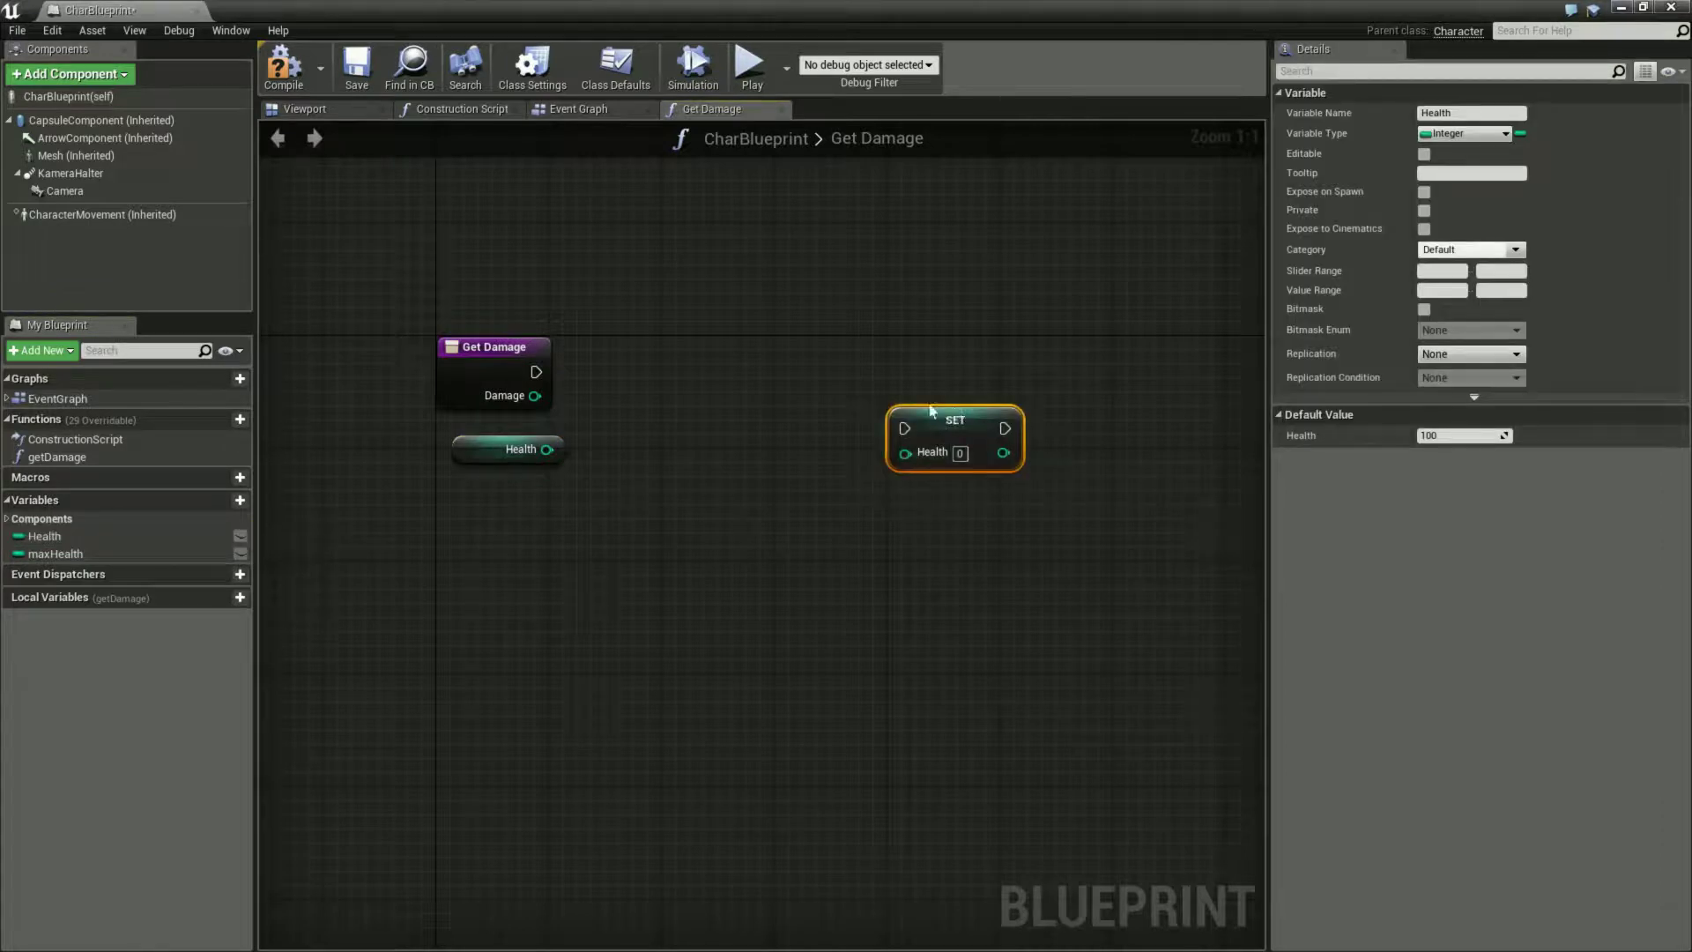
drag(932, 410, 889, 359)
drag(535, 372, 890, 368)
drag(548, 449, 878, 405)
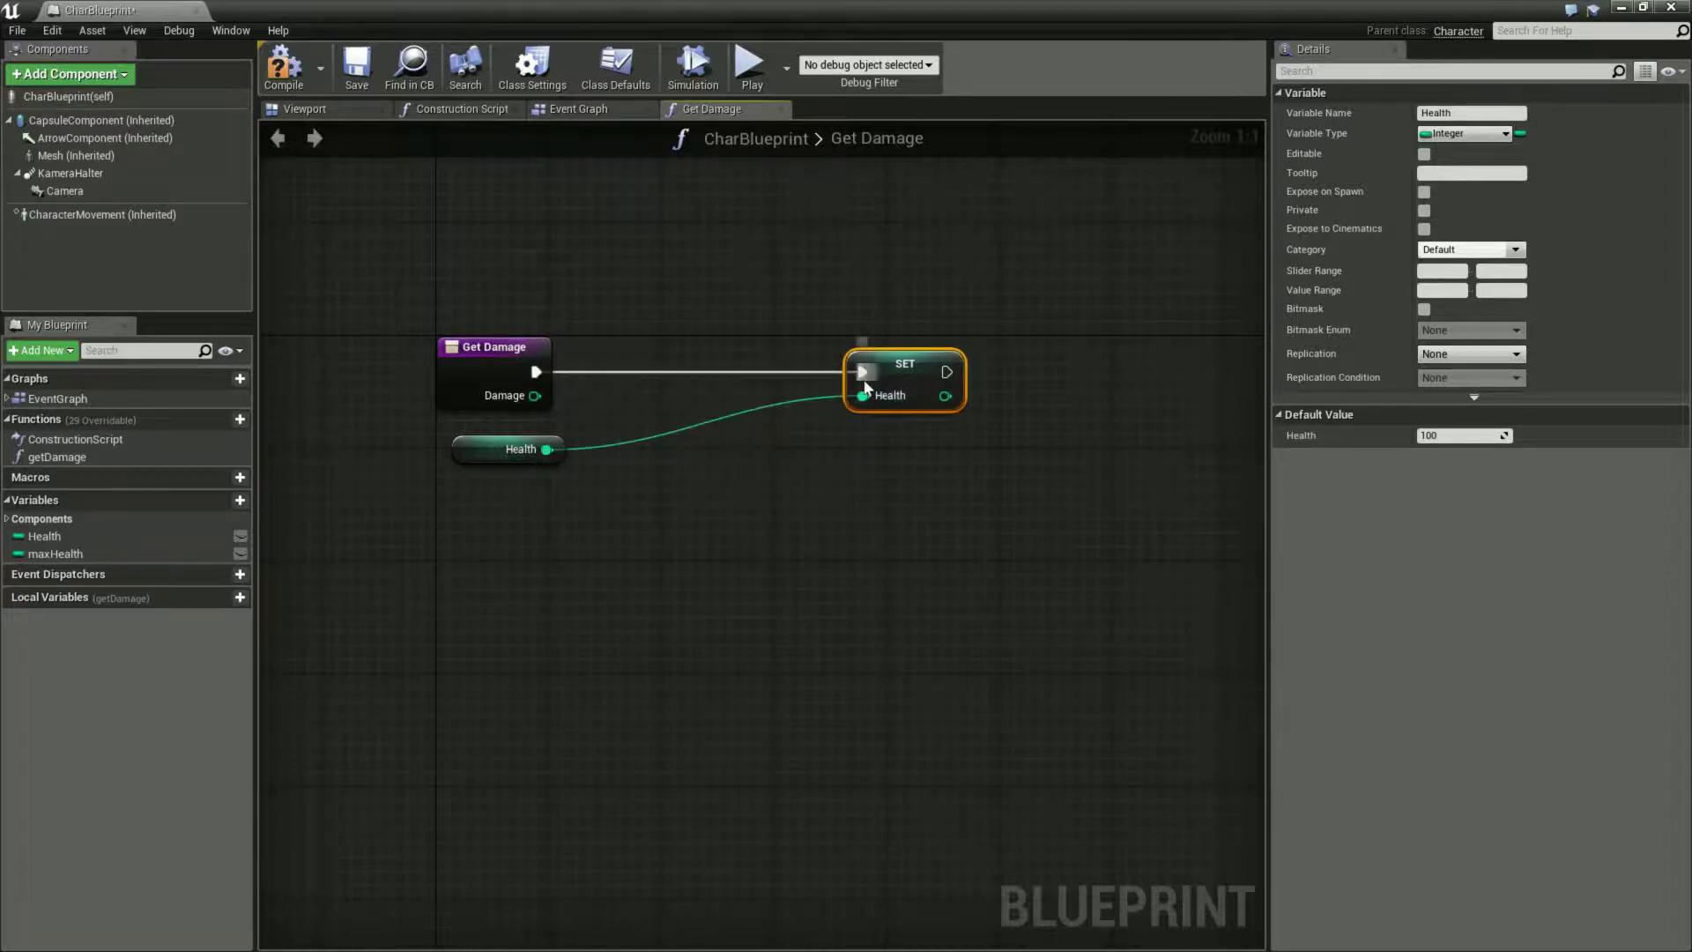
Insert an integer subtraction between Health and SET, feeding Damage in as the second operand
alt+click(546, 450)
drag(547, 450, 609, 443)
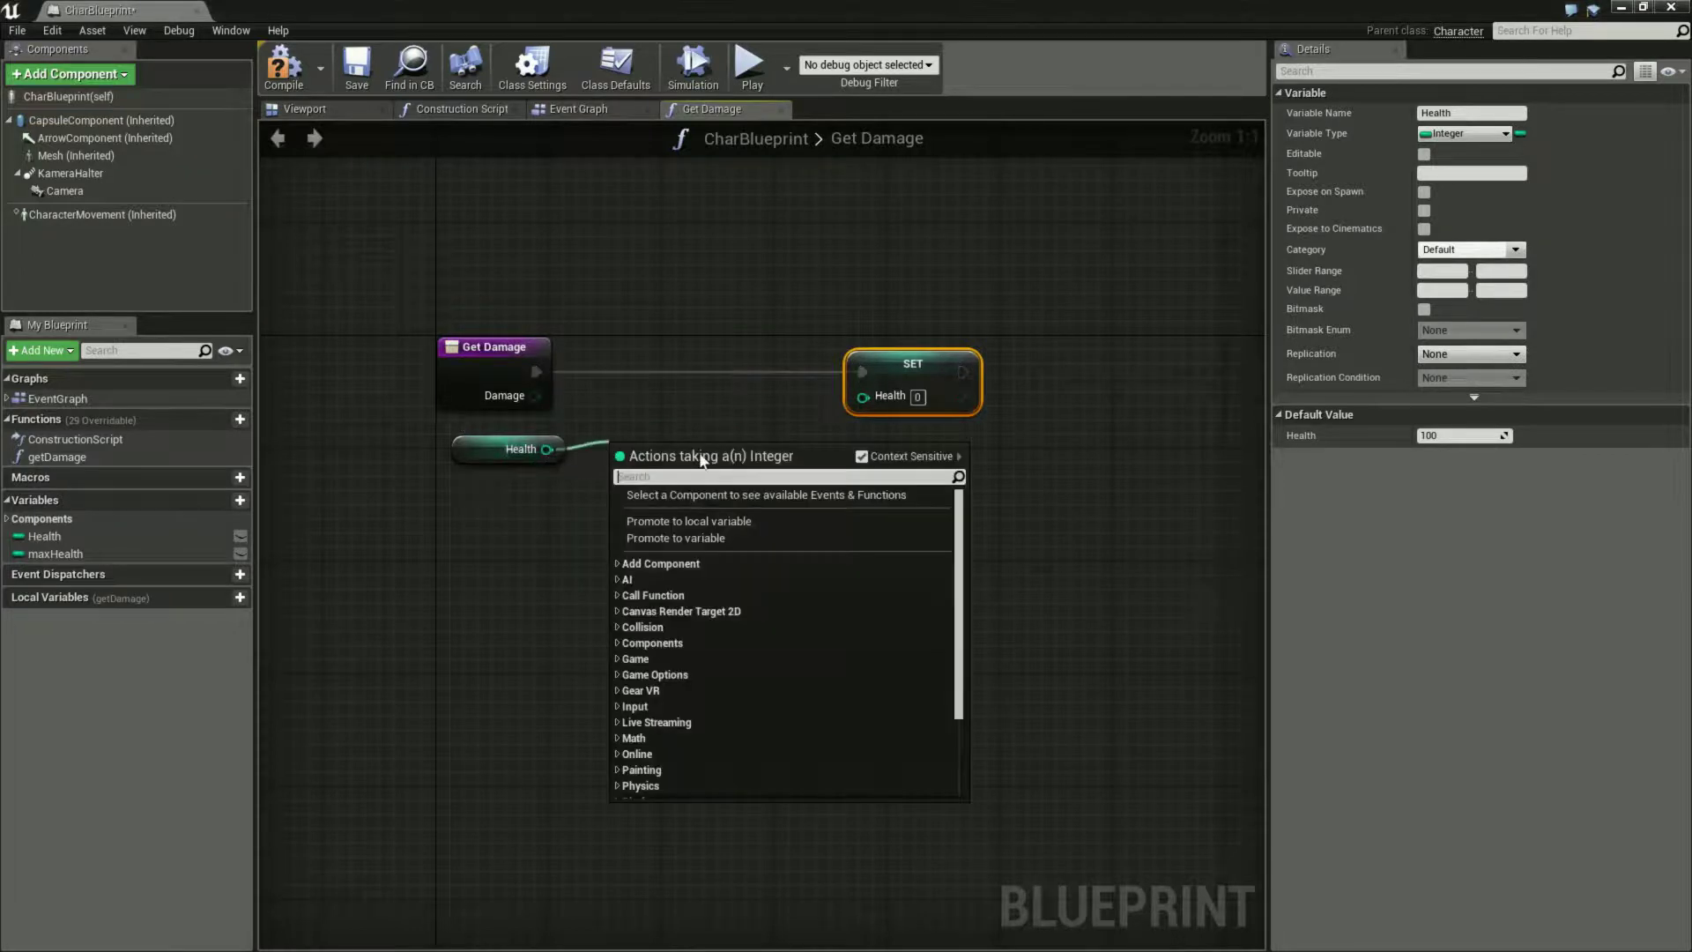
text(-)
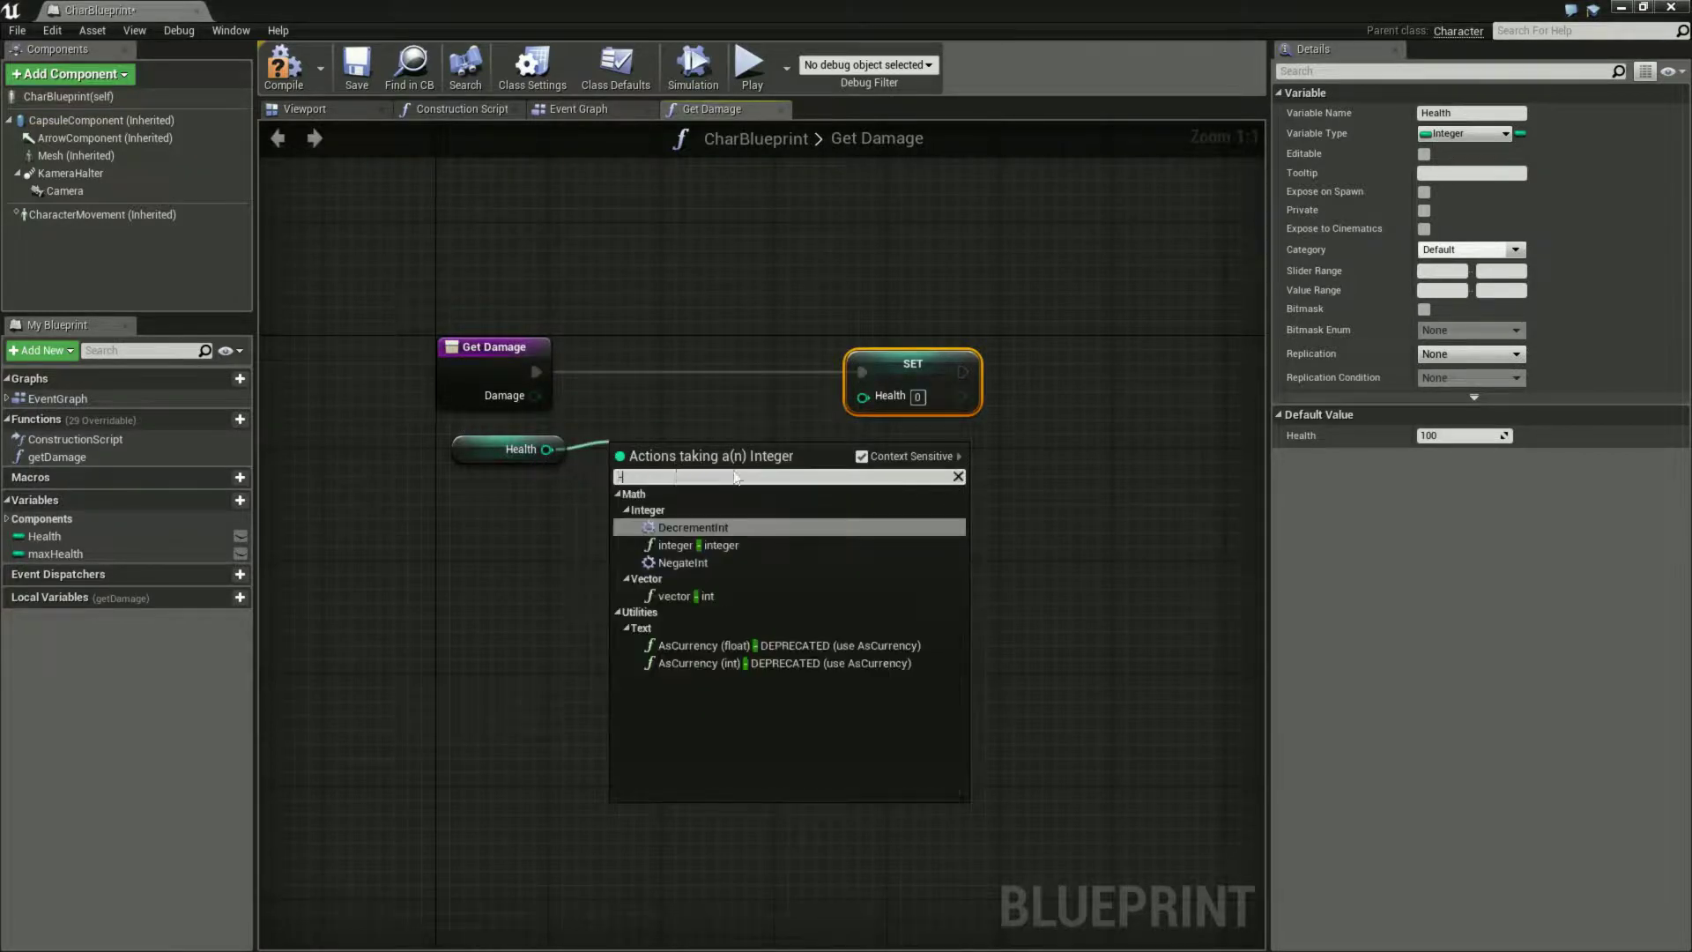
click(748, 537)
drag(684, 467, 712, 411)
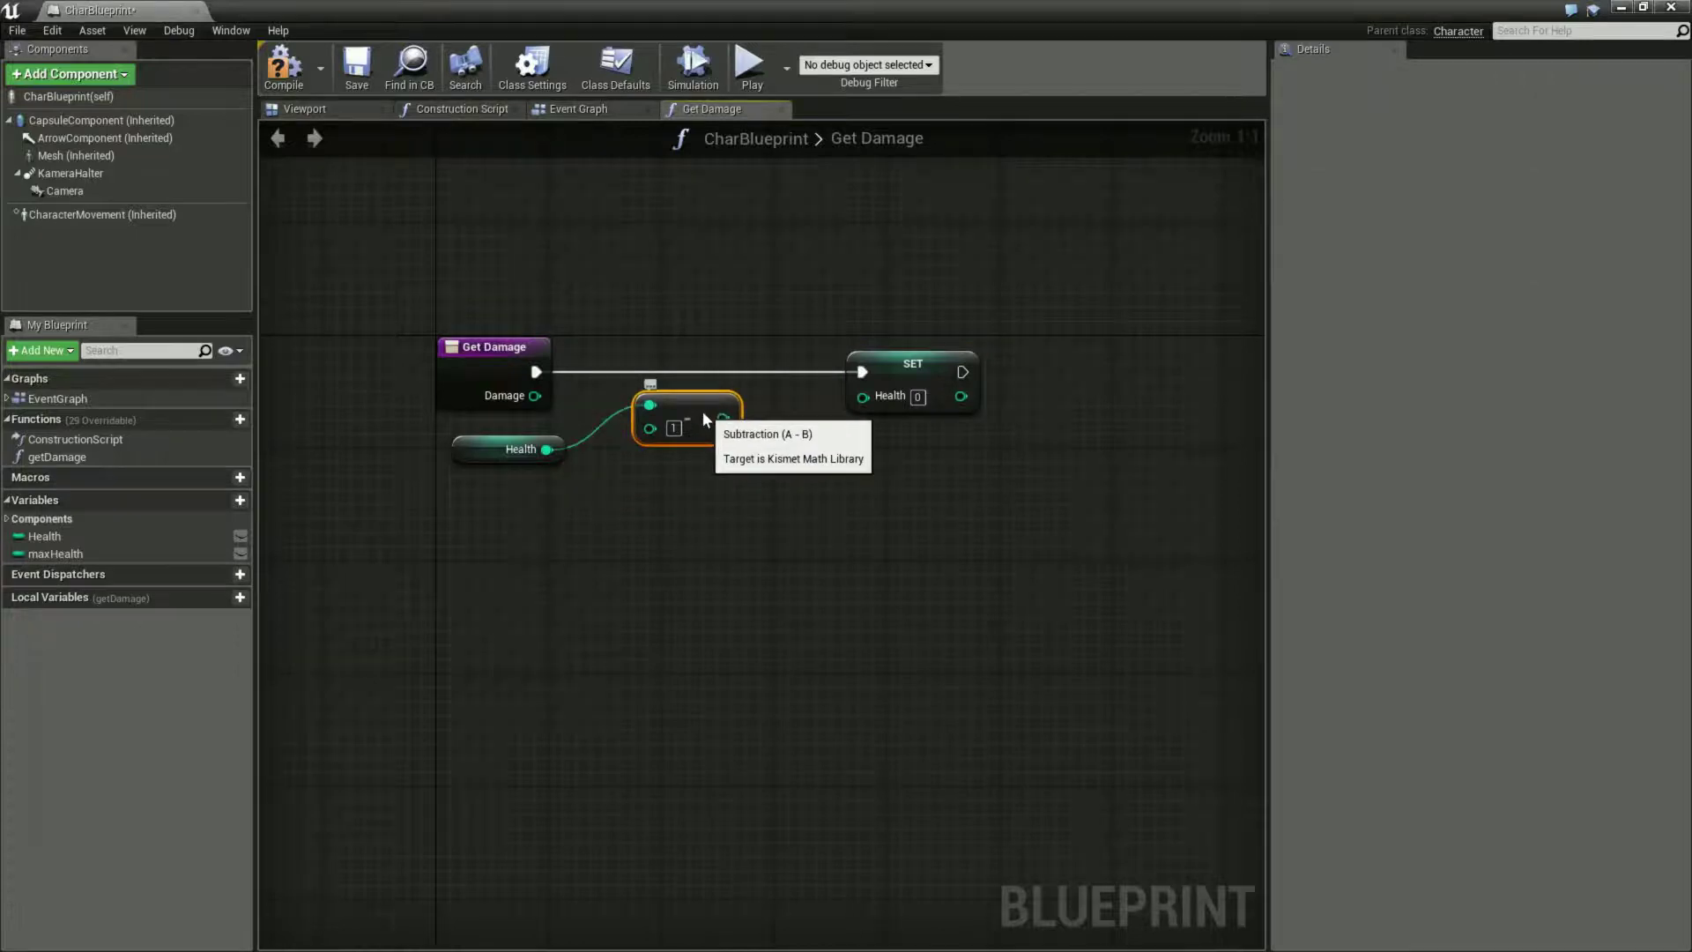
mouse_move(535, 396)
mouse_down()
mouse_move(650, 431)
mouse_move(862, 395)
mouse_up()
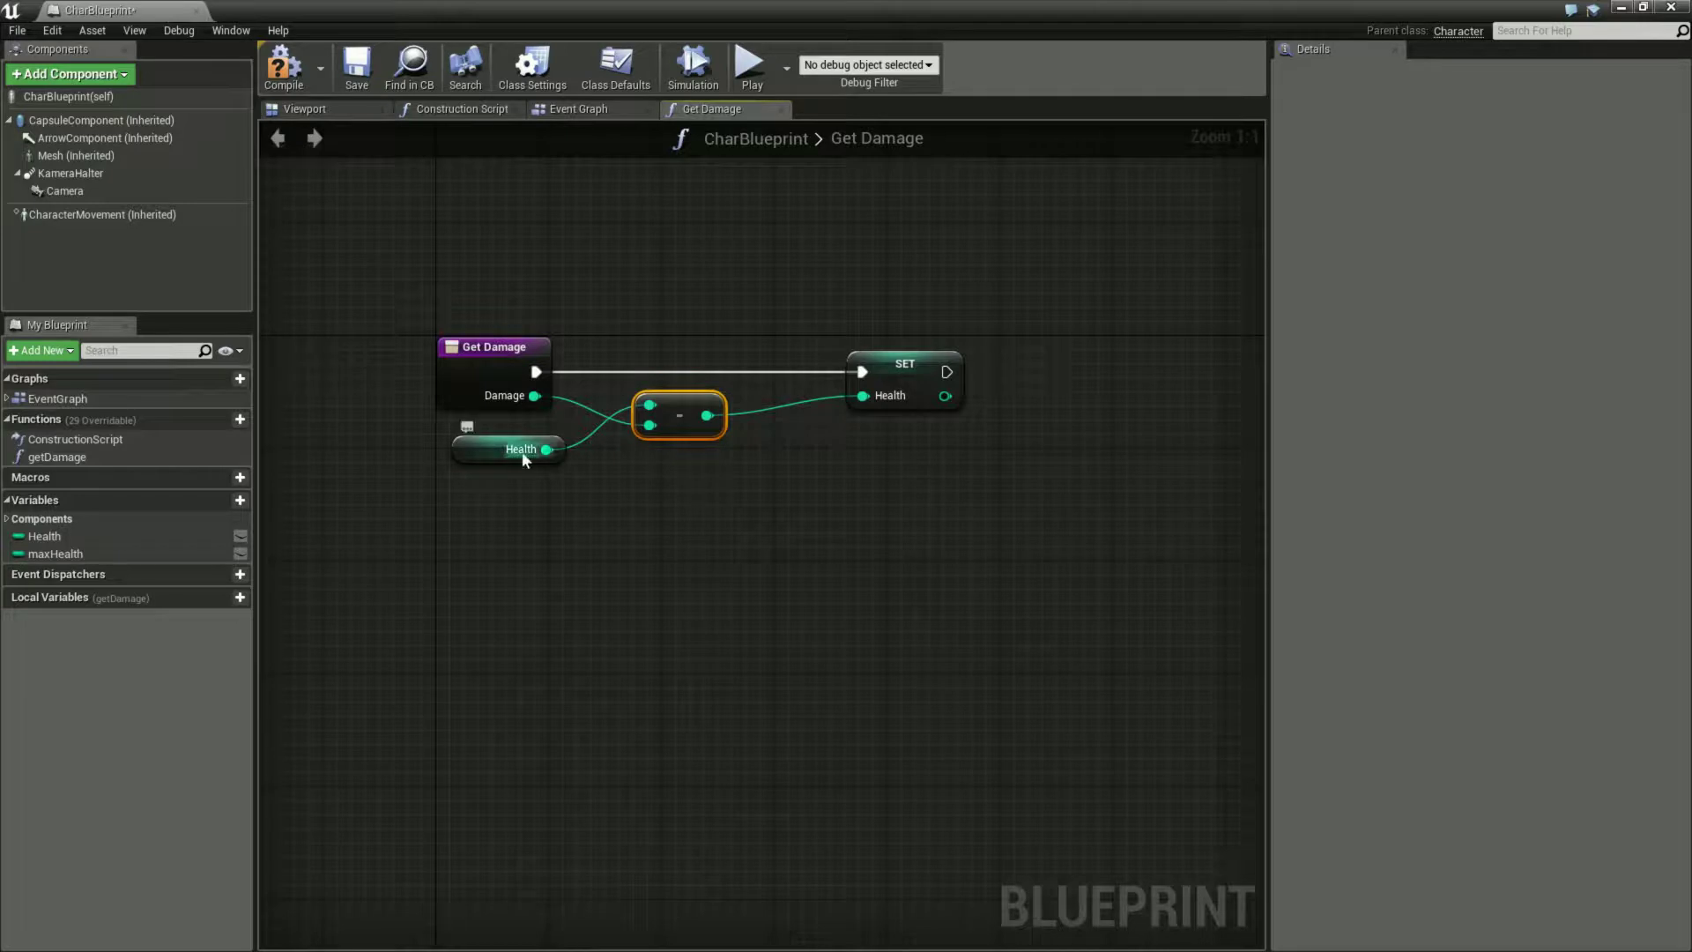
Reposition the Health getter above Get Damage, then compile and save CharBlueprint
mouse_move(466, 455)
mouse_down()
mouse_move(465, 315)
mouse_move(451, 316)
mouse_up()
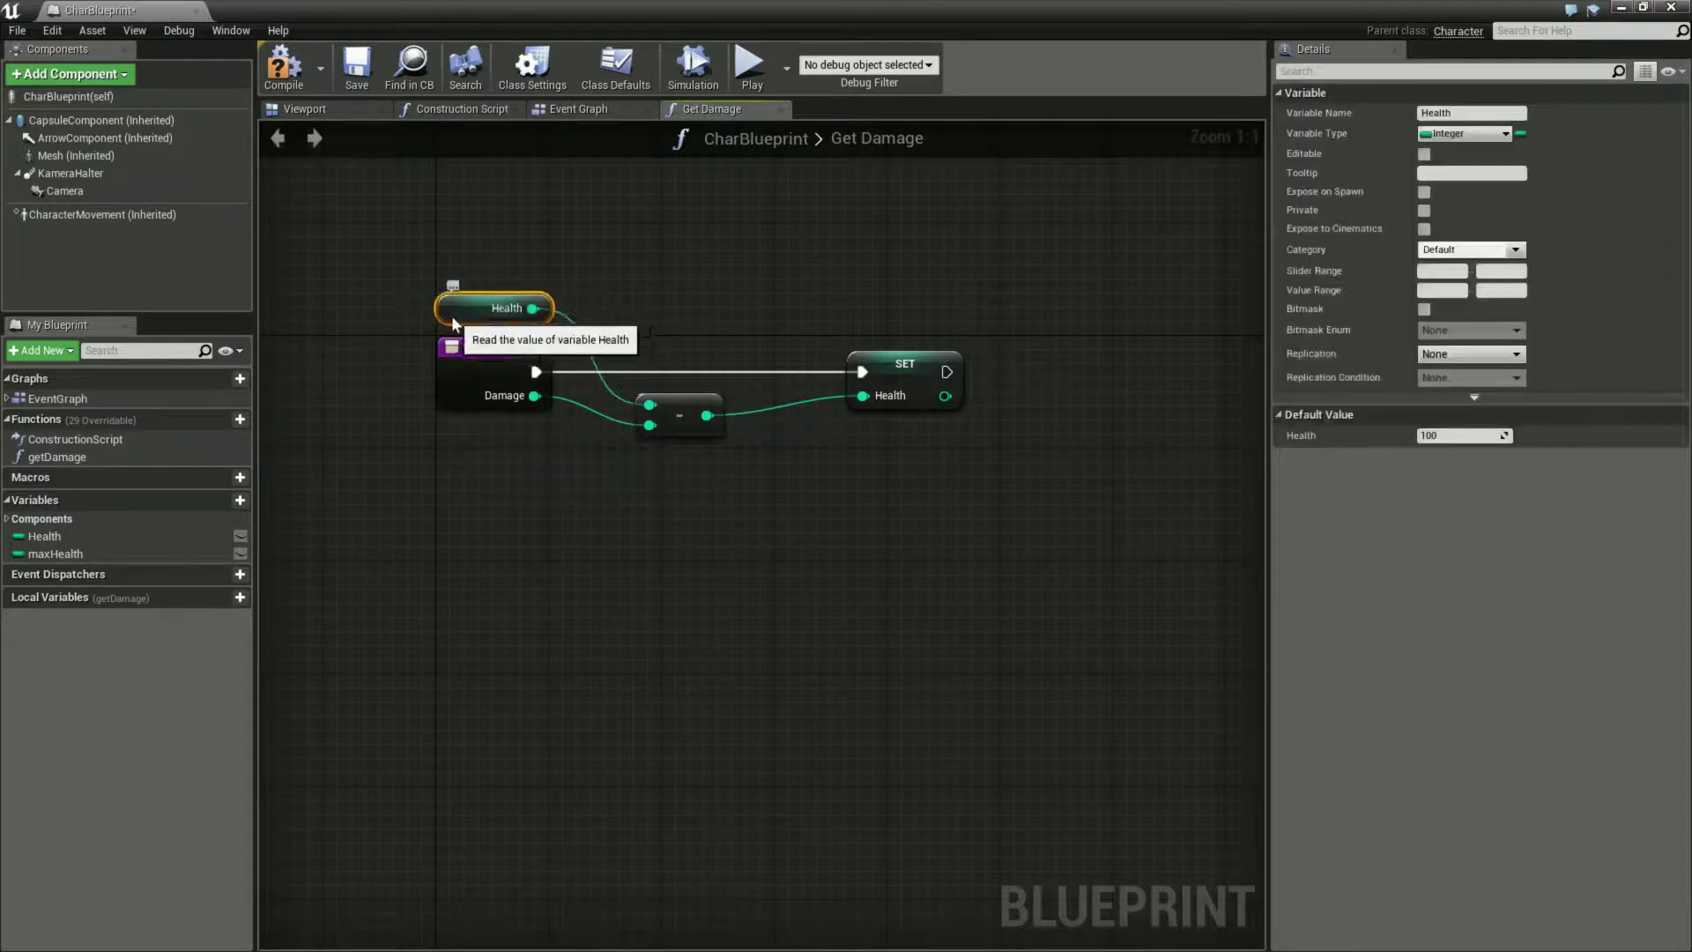
click(740, 569)
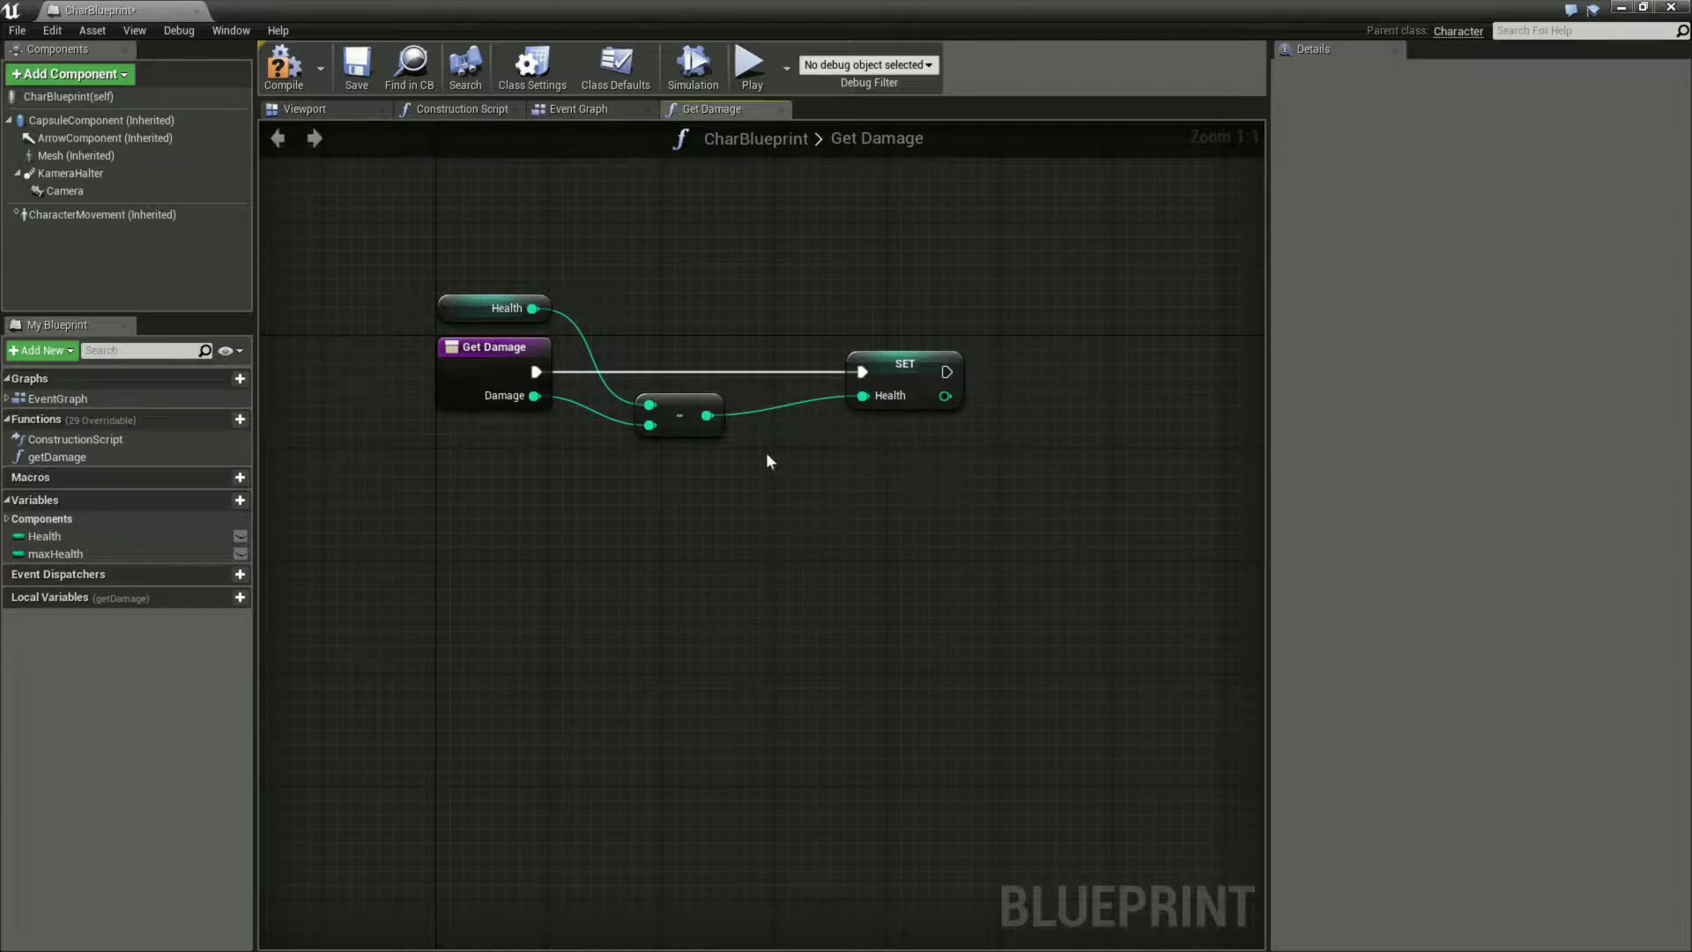
click(284, 67)
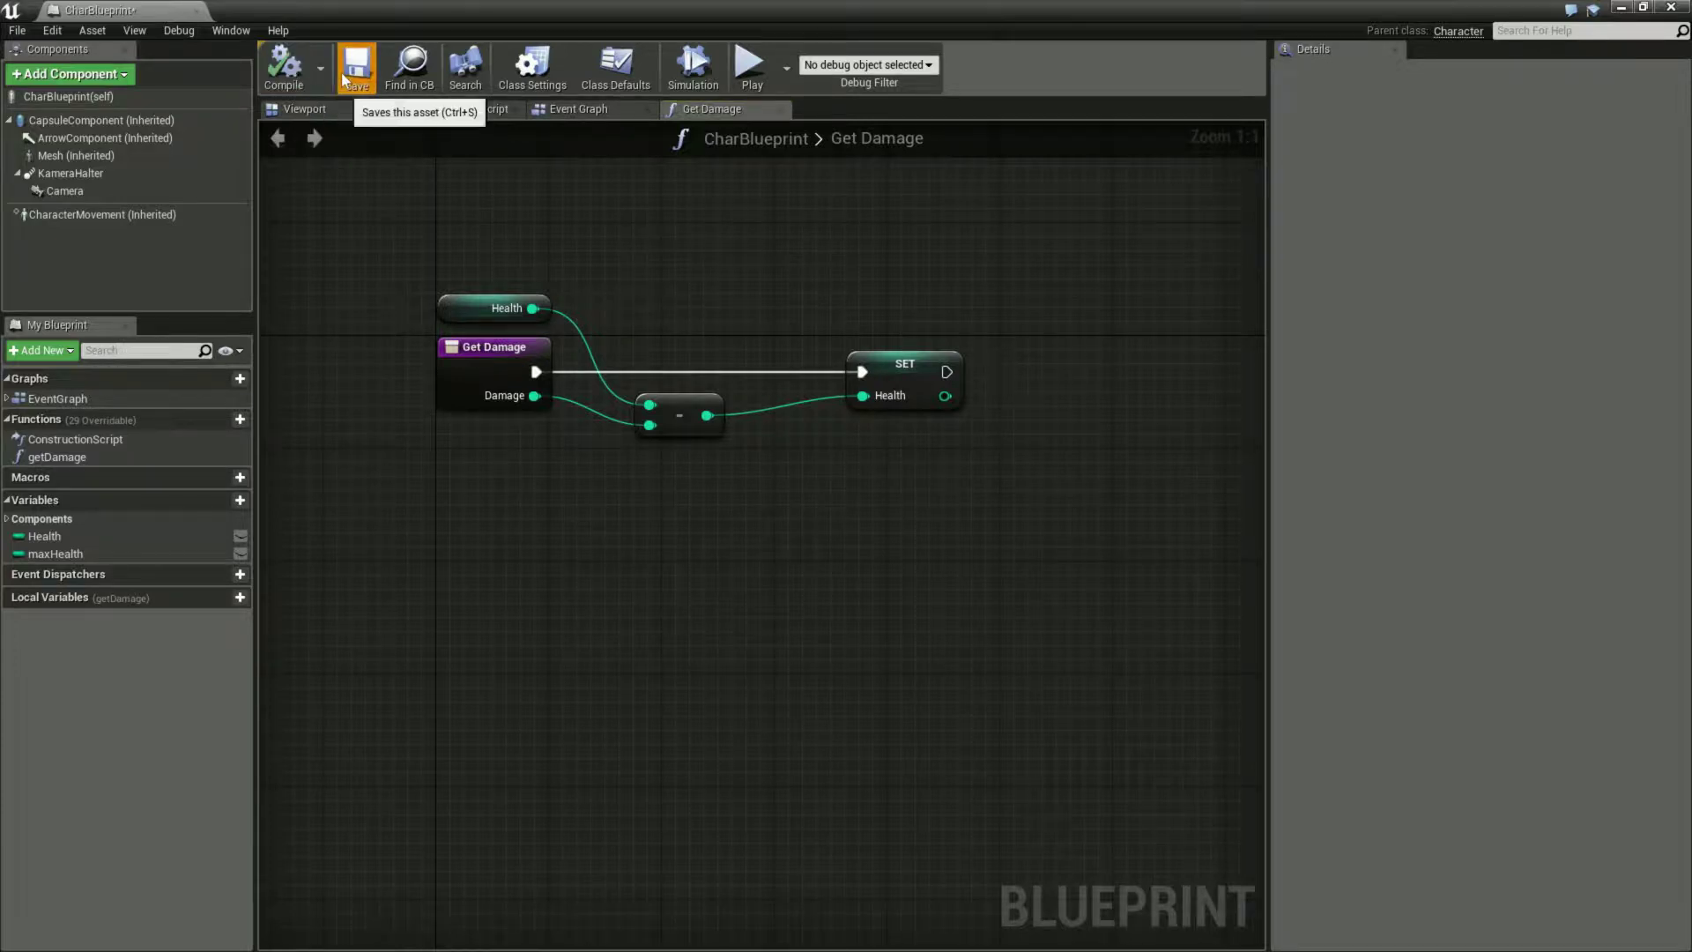
click(357, 66)
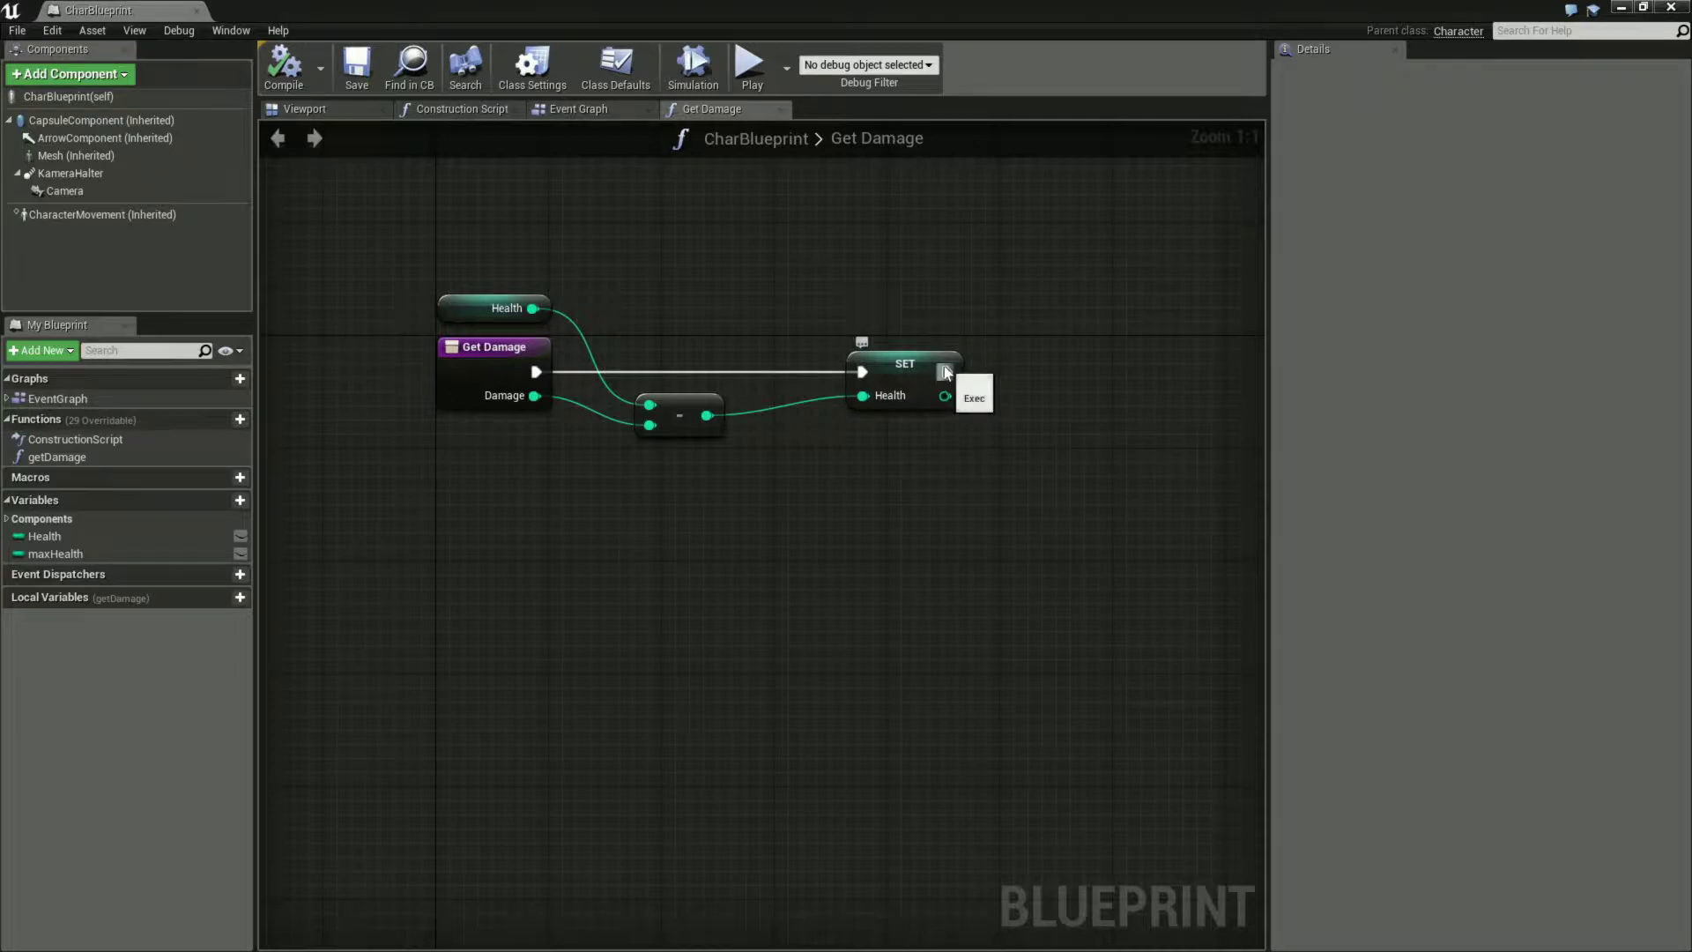
right_drag(855, 430, 720, 470)
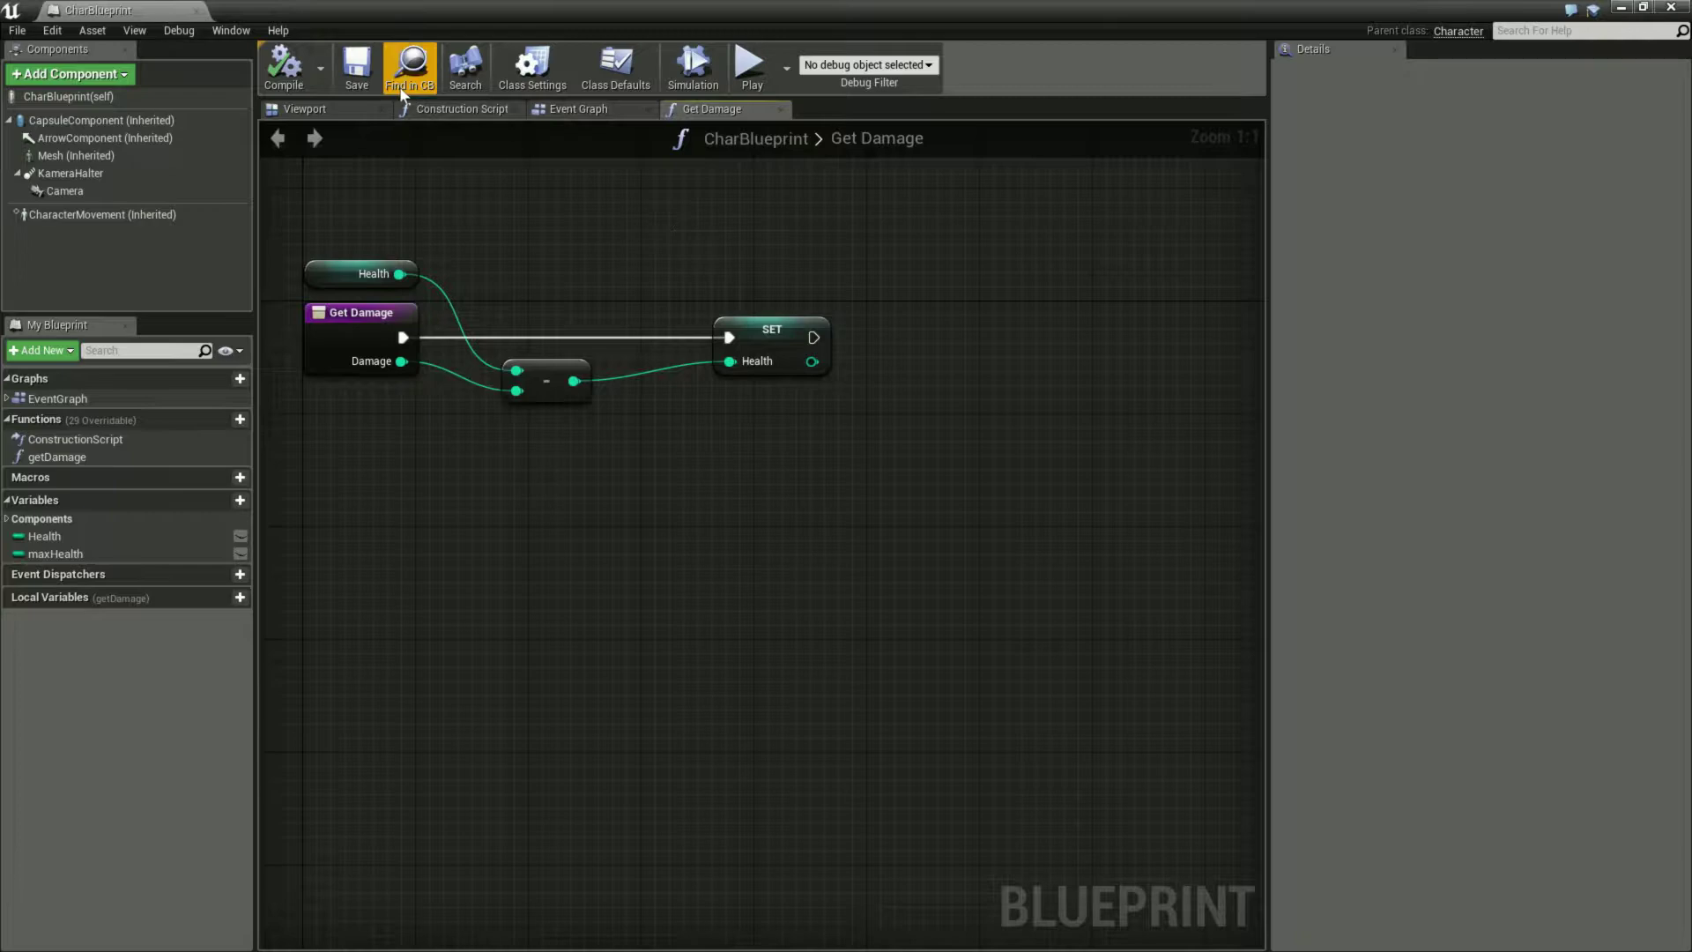
Close the CharBlueprint editor and return the Content Browser to the root Content folder
click(195, 10)
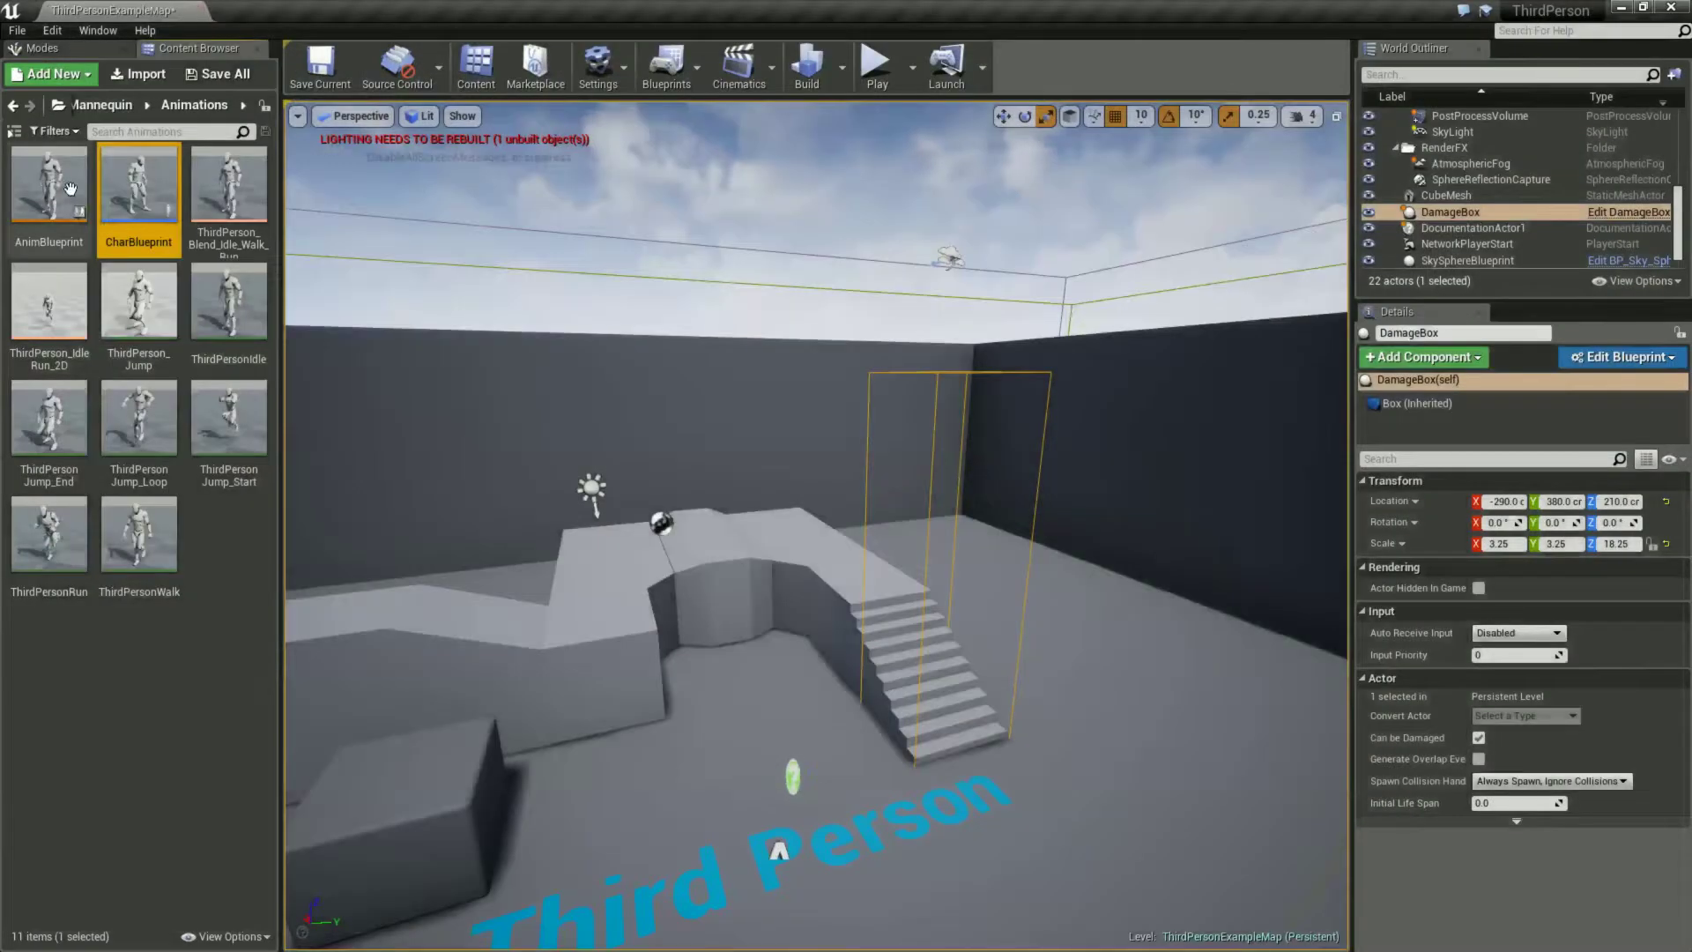
mouse_move(47, 191)
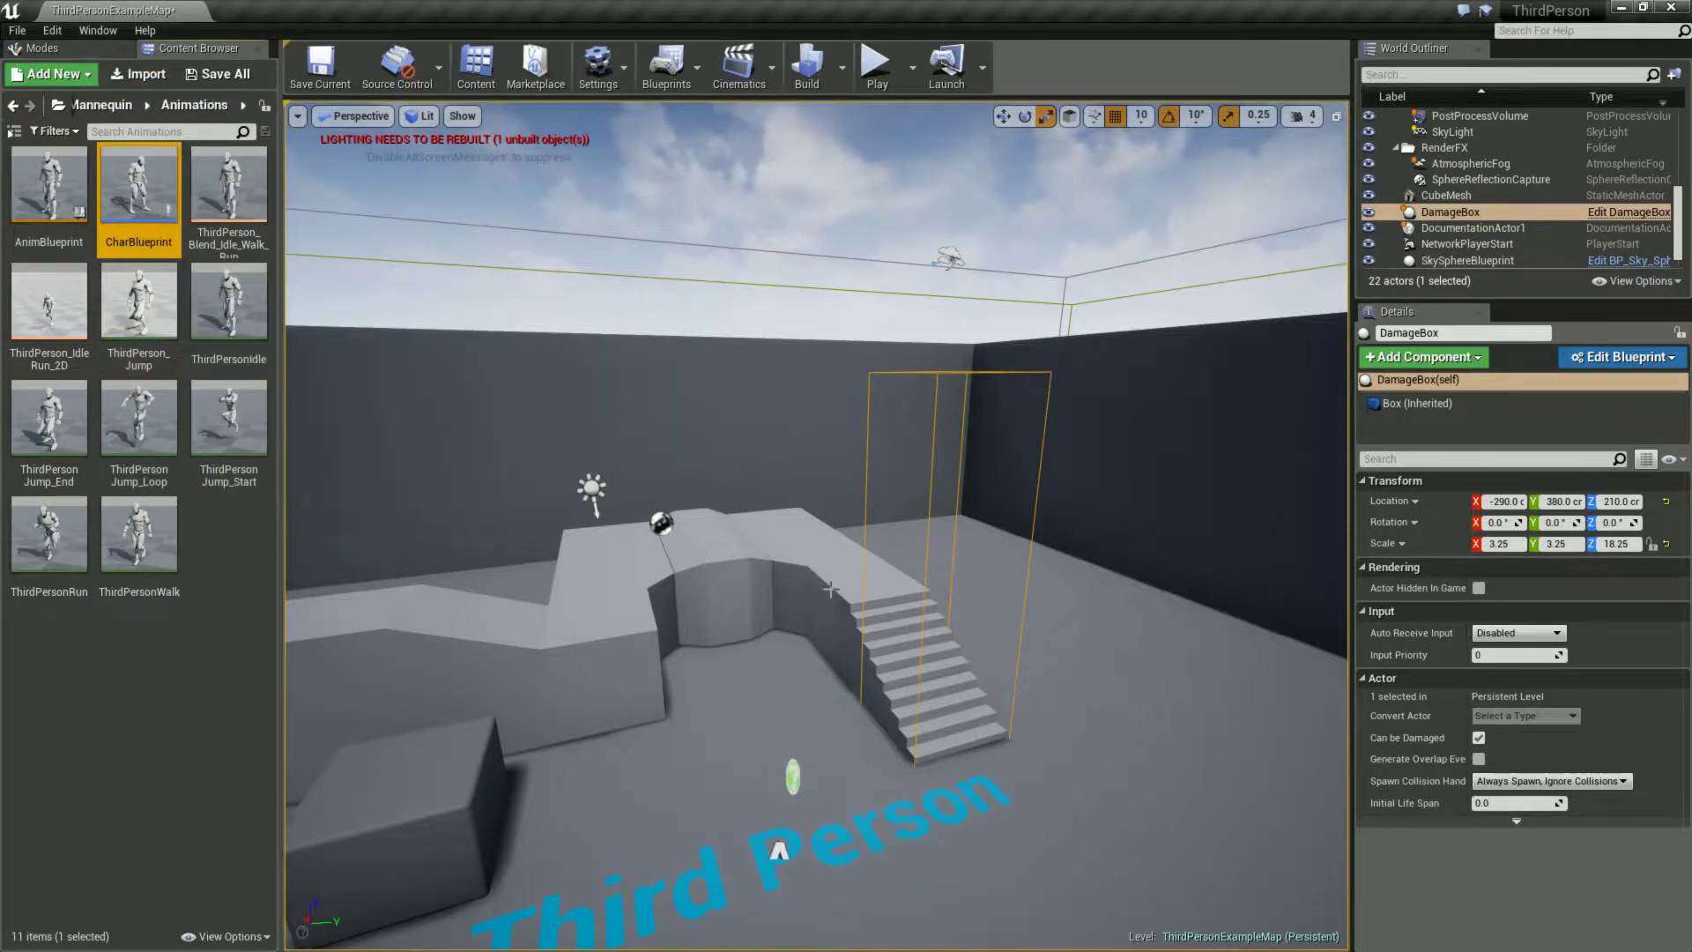
click(97, 105)
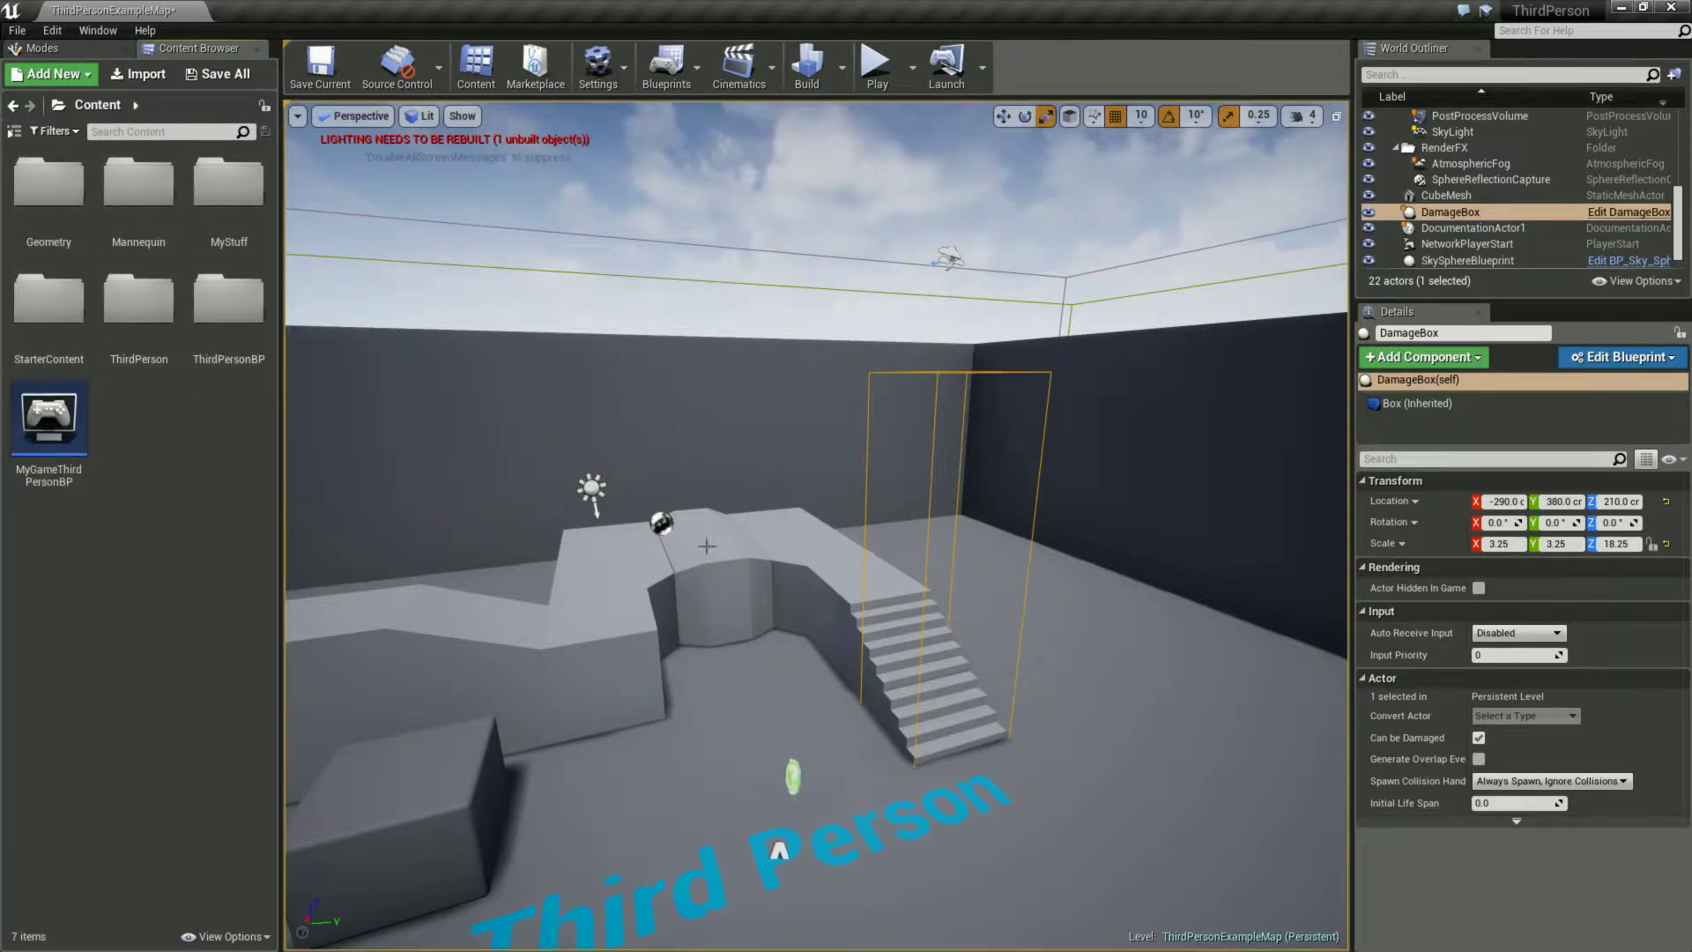
Open the DamageBox blueprint from MyStuff and add a Get Damage node to its graph
double_click(243, 199)
double_click(53, 190)
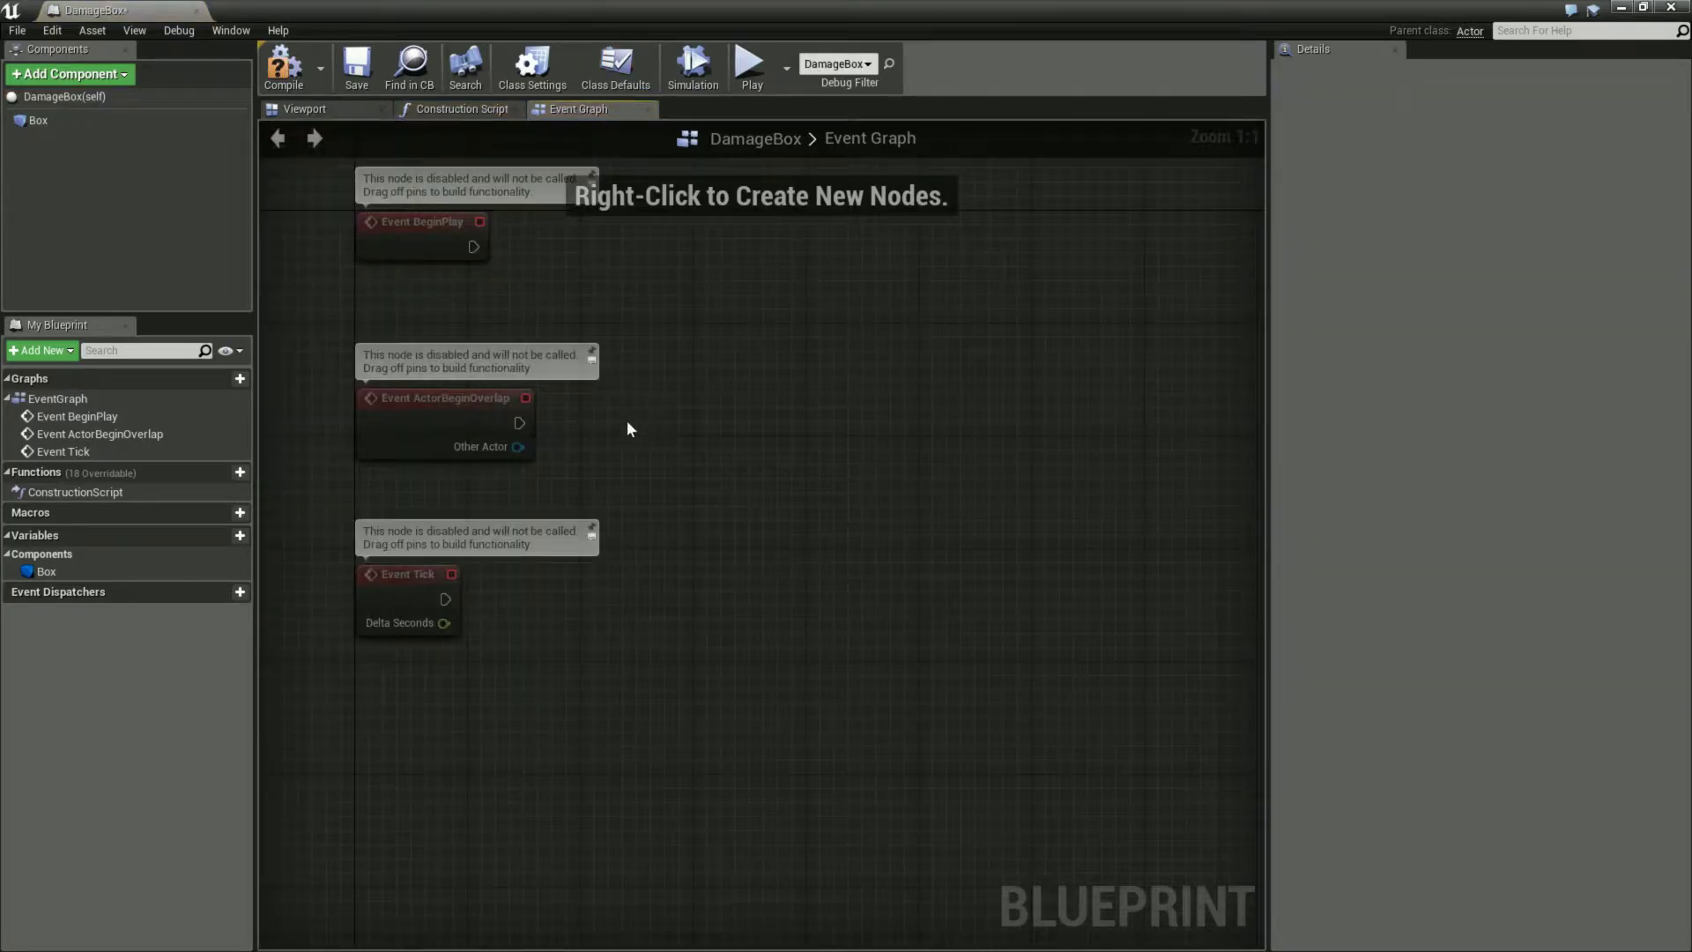
right_click(914, 411)
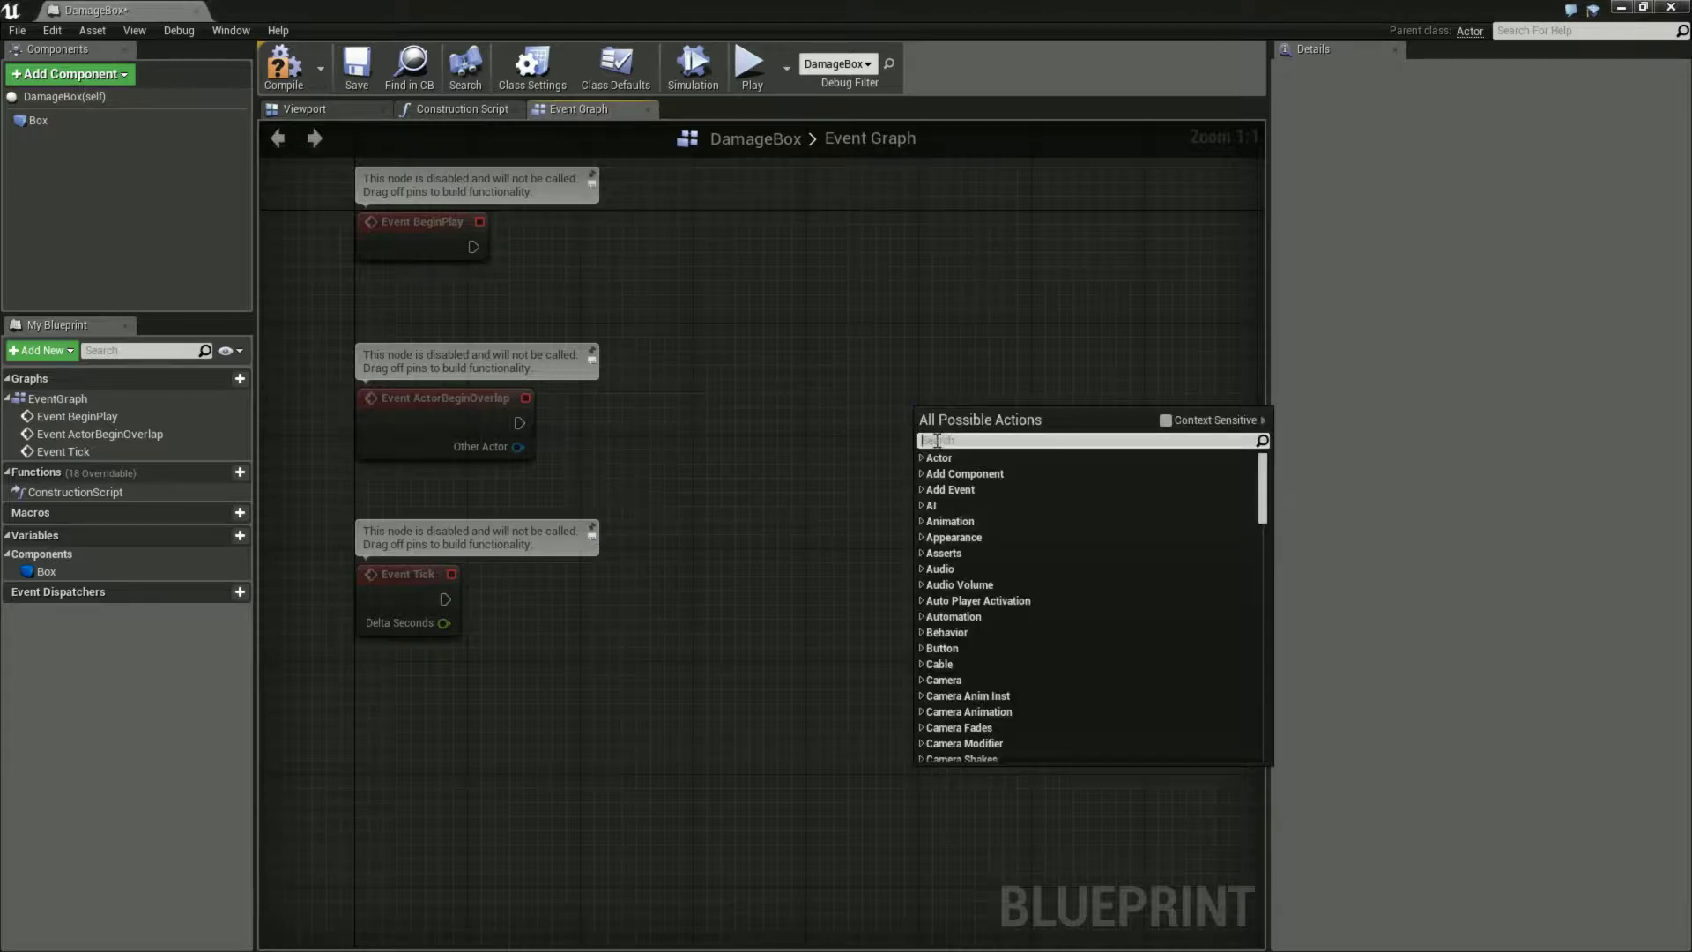
text(get)
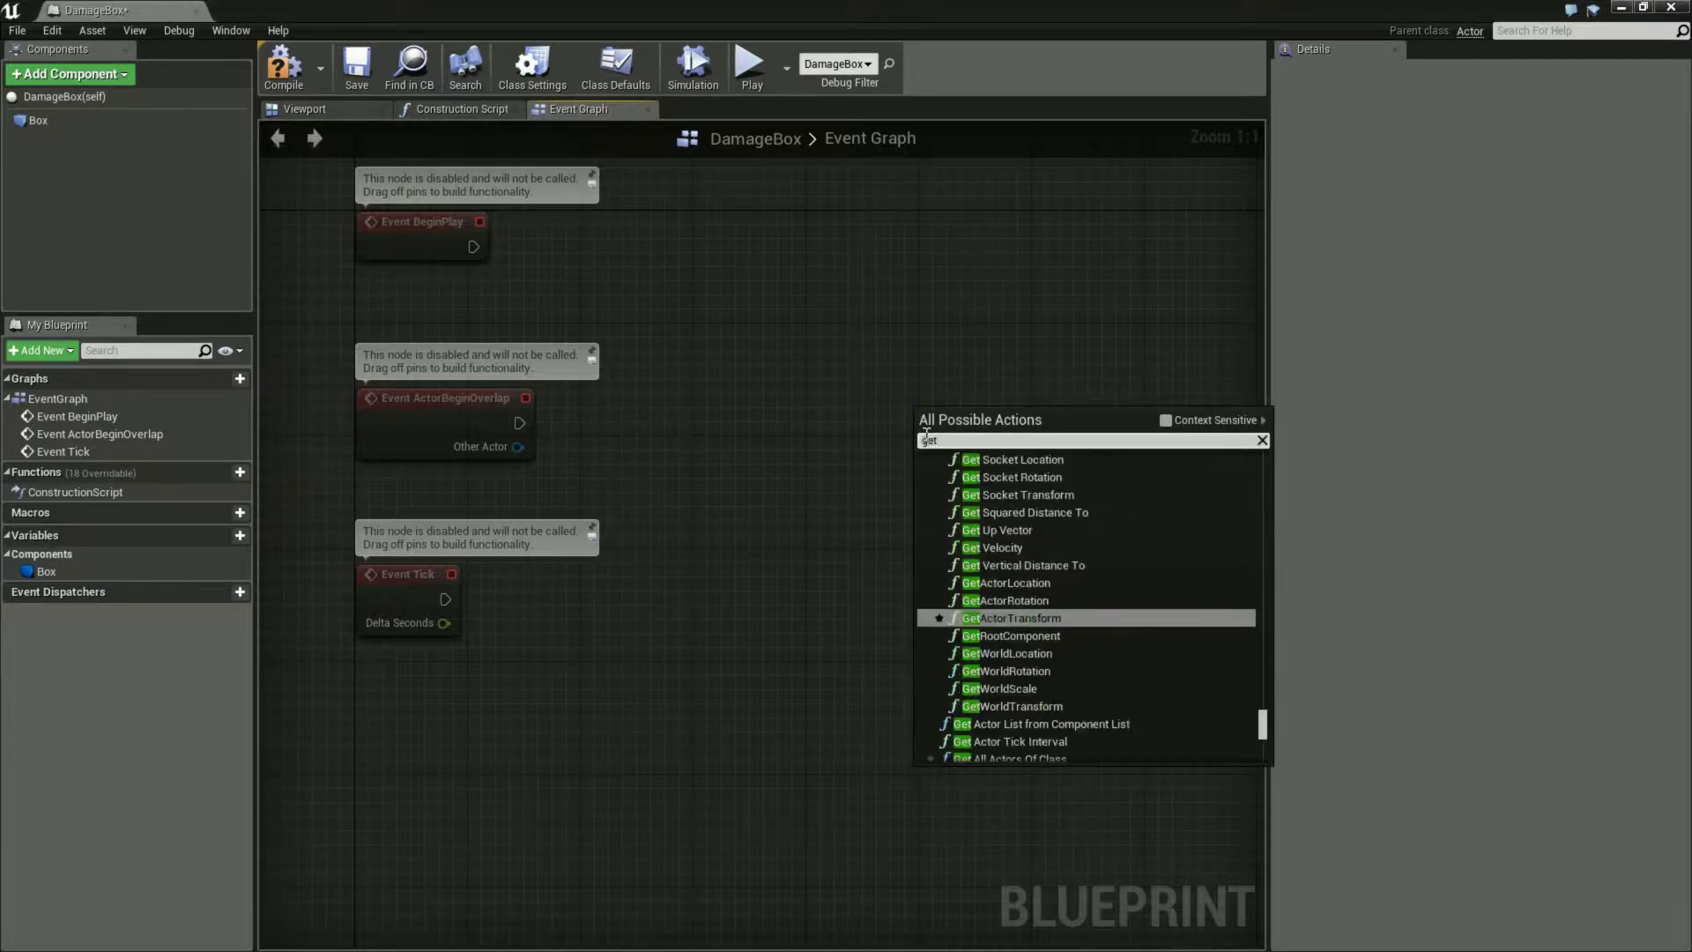
text( damage)
key(Return)
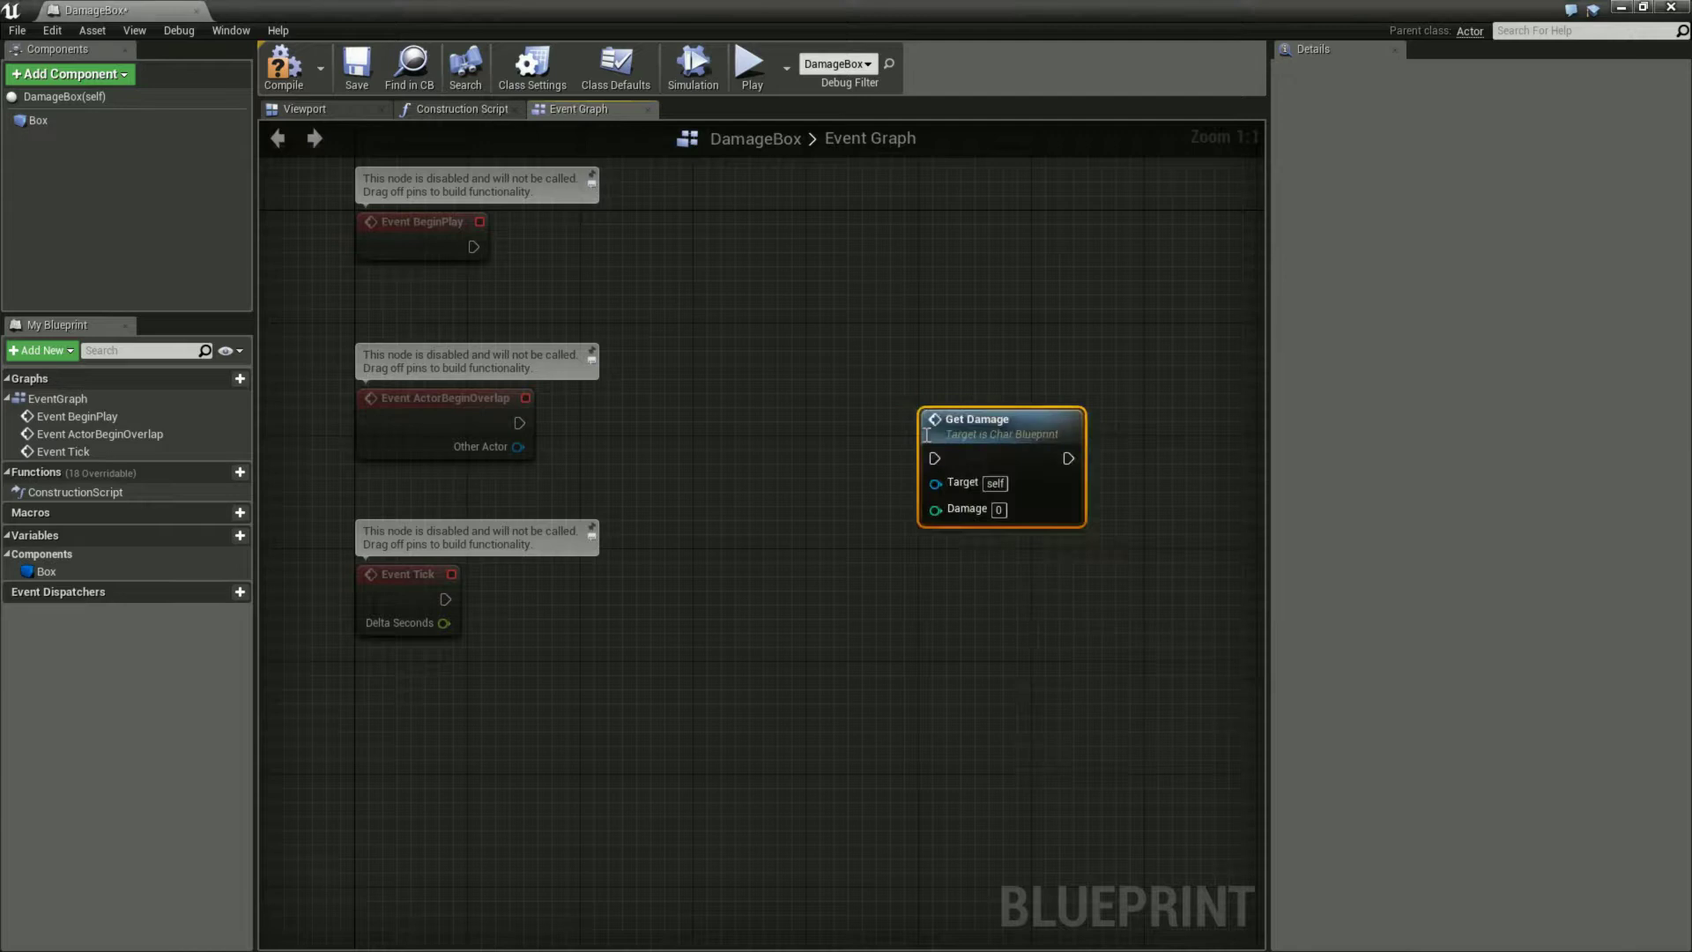
scroll(1023, 619, down, 2)
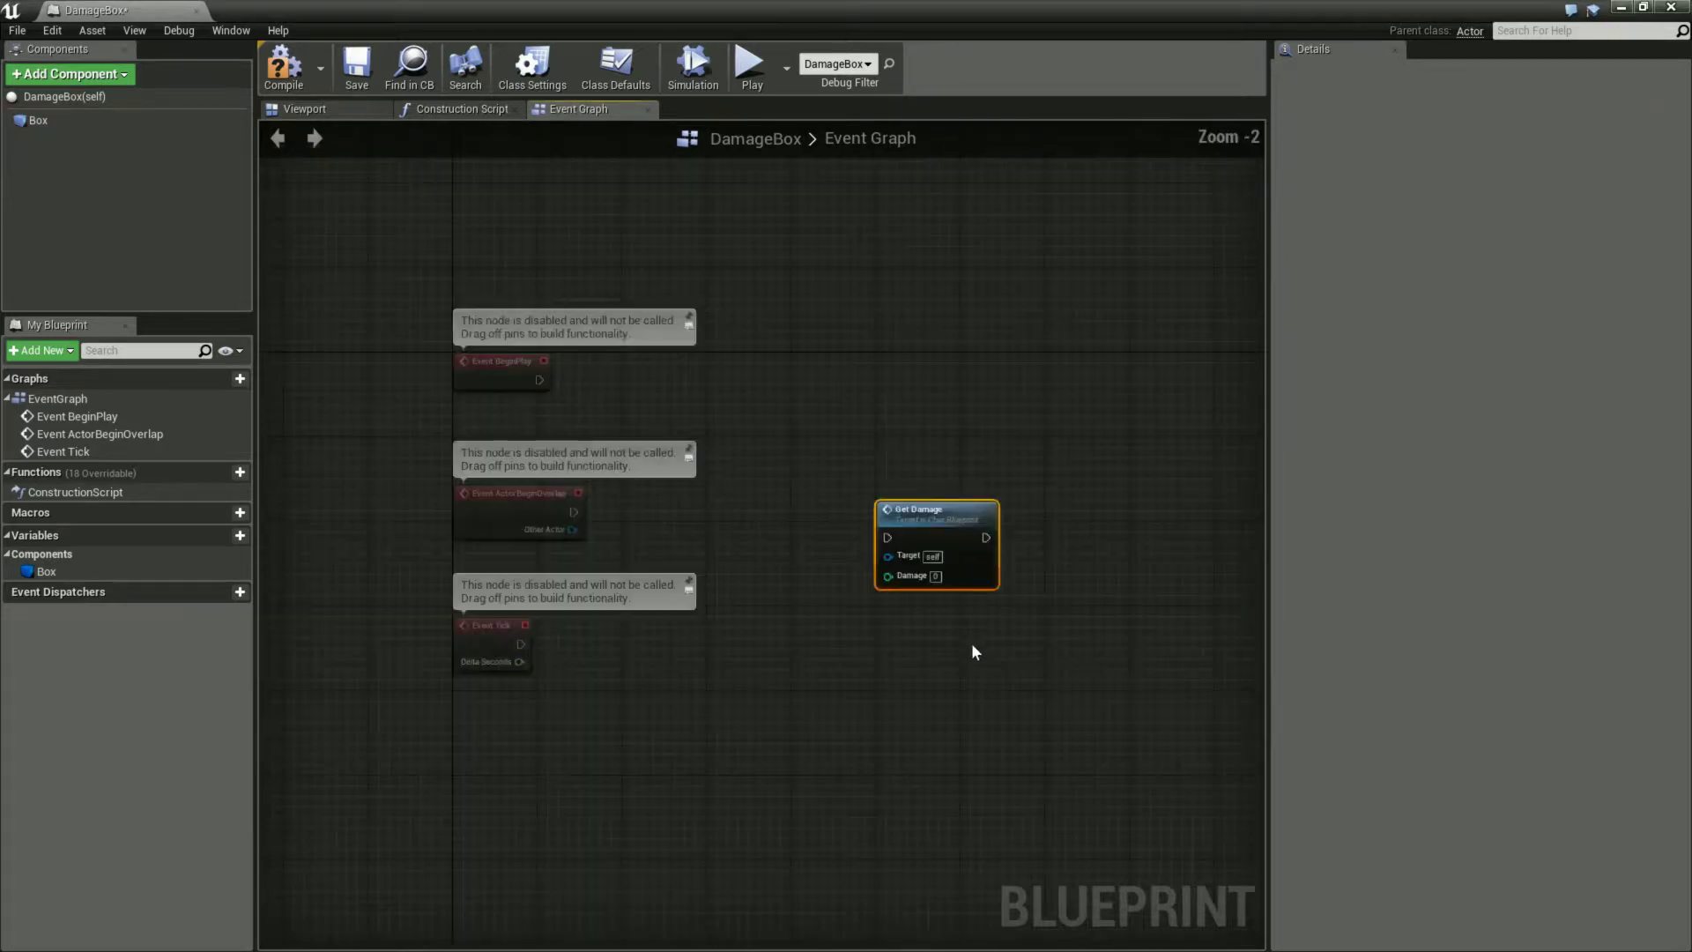
right_drag(1012, 617, 967, 606)
drag(912, 506, 969, 501)
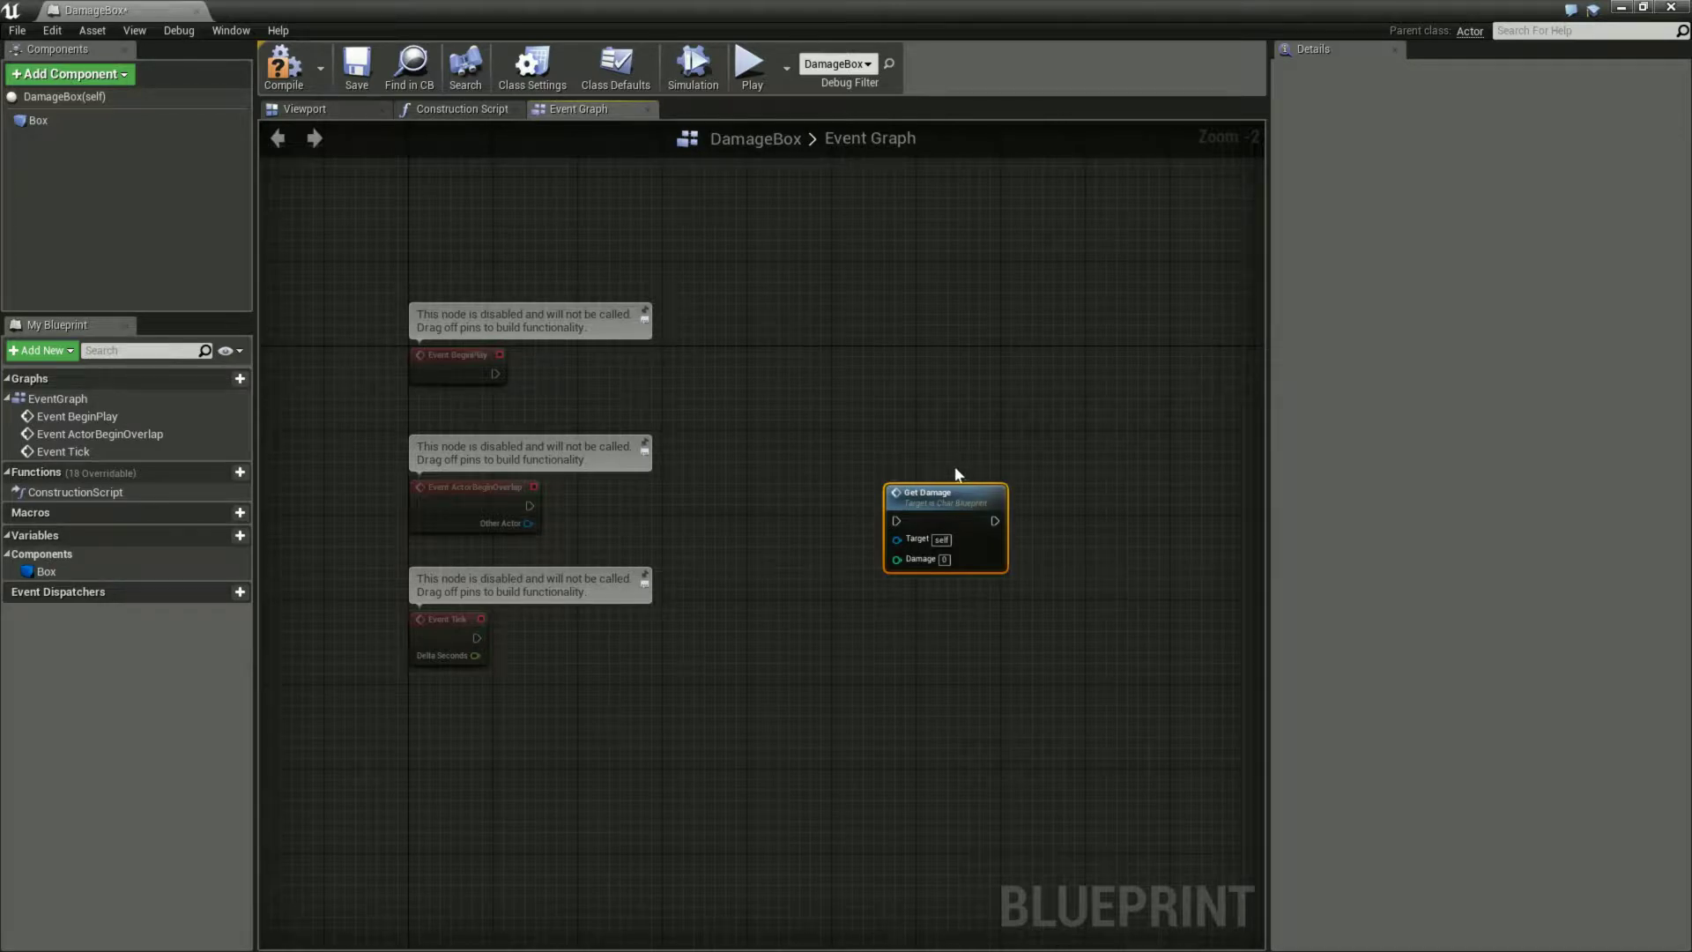
drag(942, 495, 975, 496)
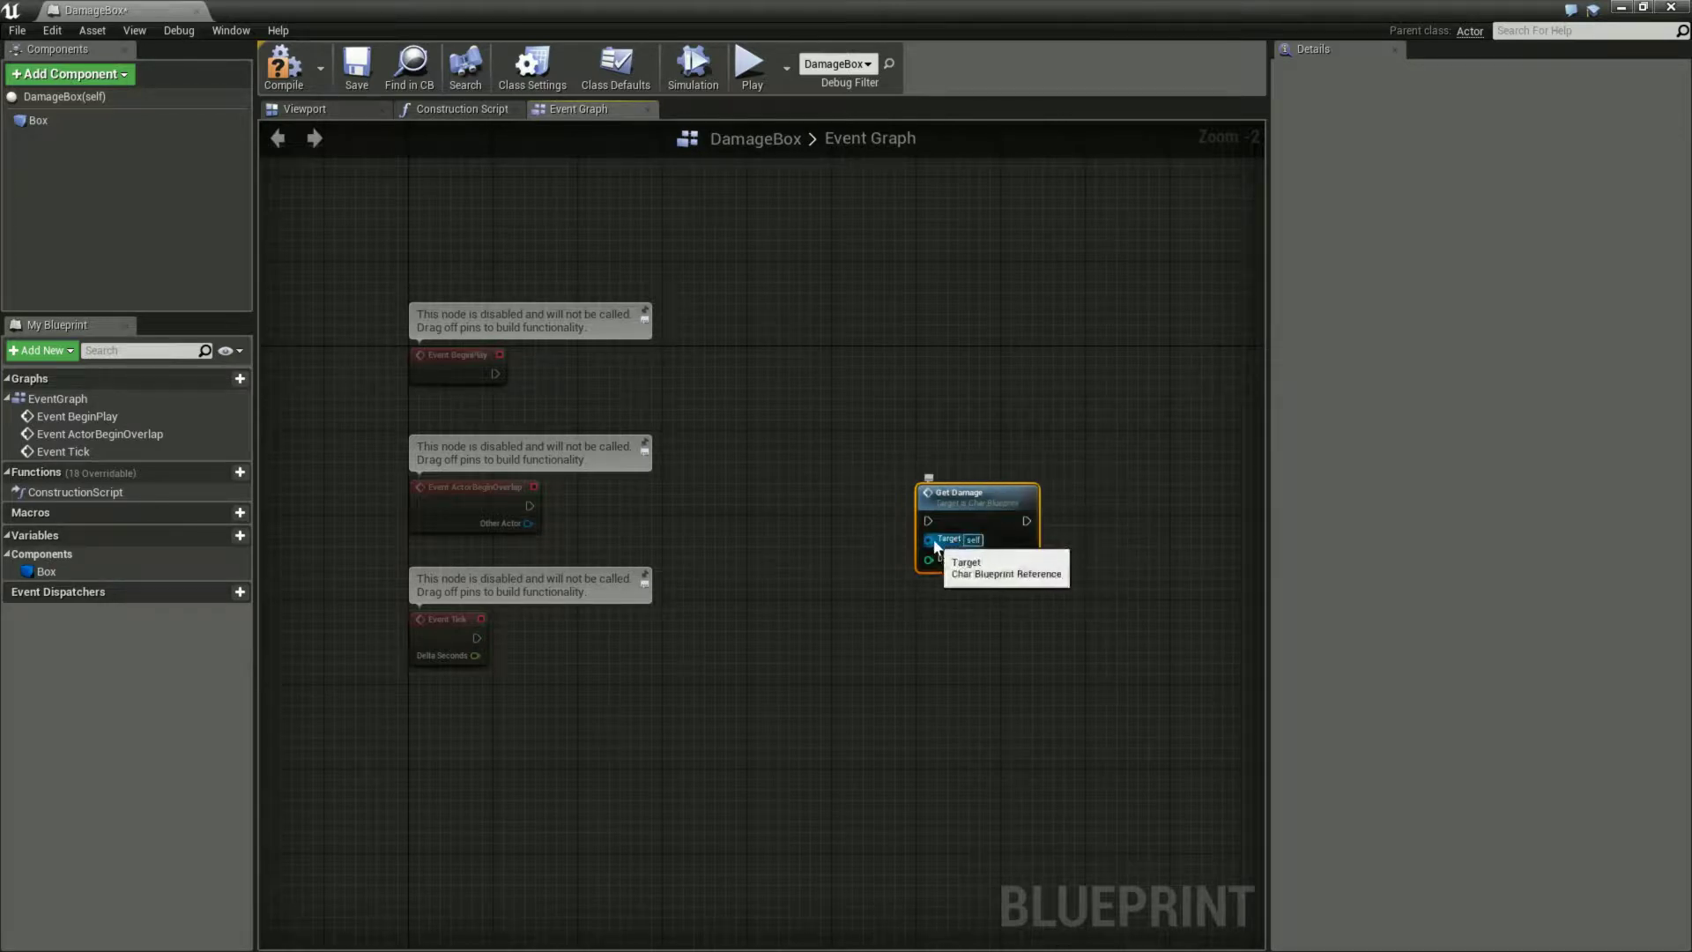
drag(1031, 502, 1073, 502)
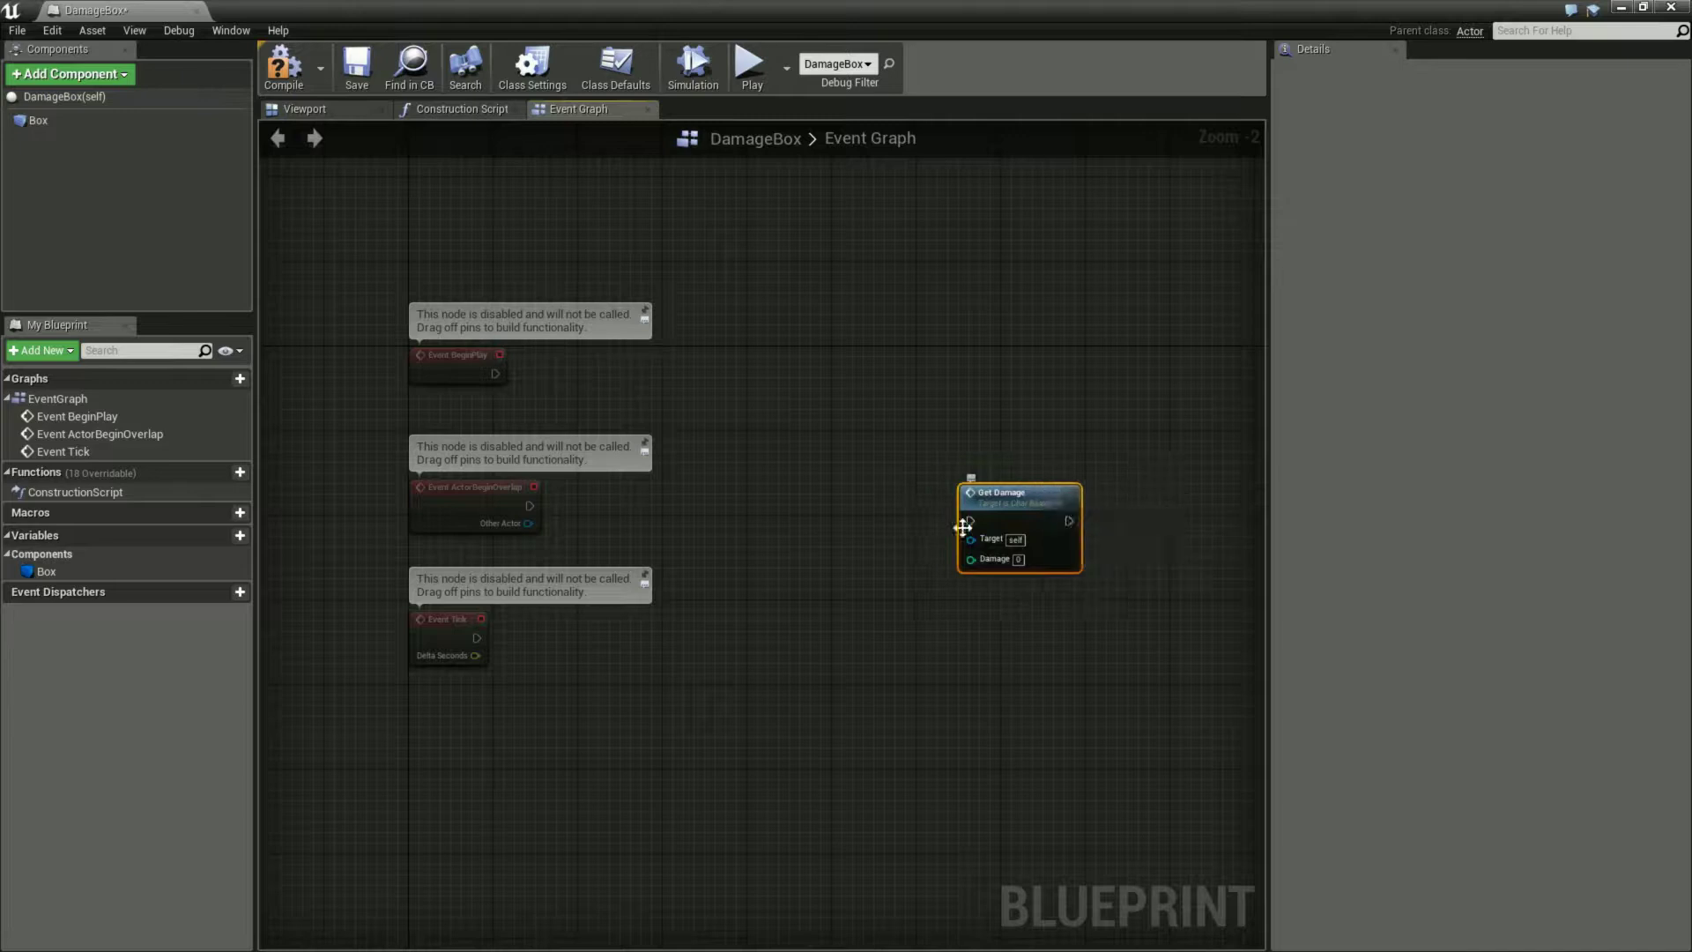
Add a Get All Actors Of Class node with its actor class set to Char Blueprint
right_click(698, 527)
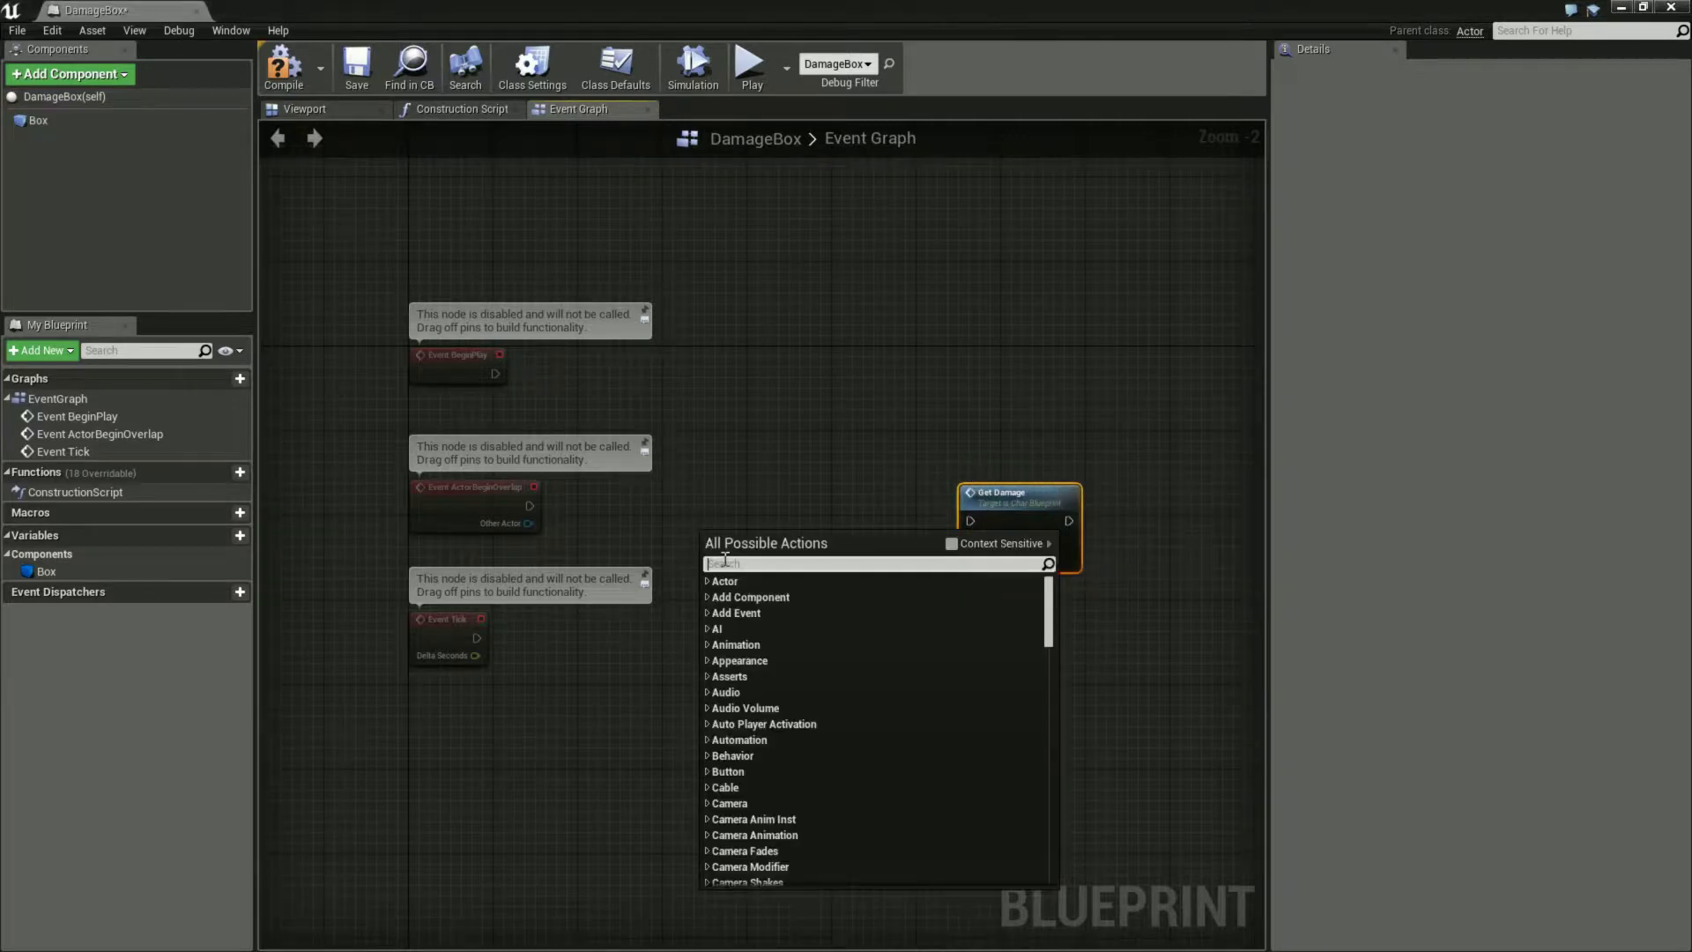
text(ge)
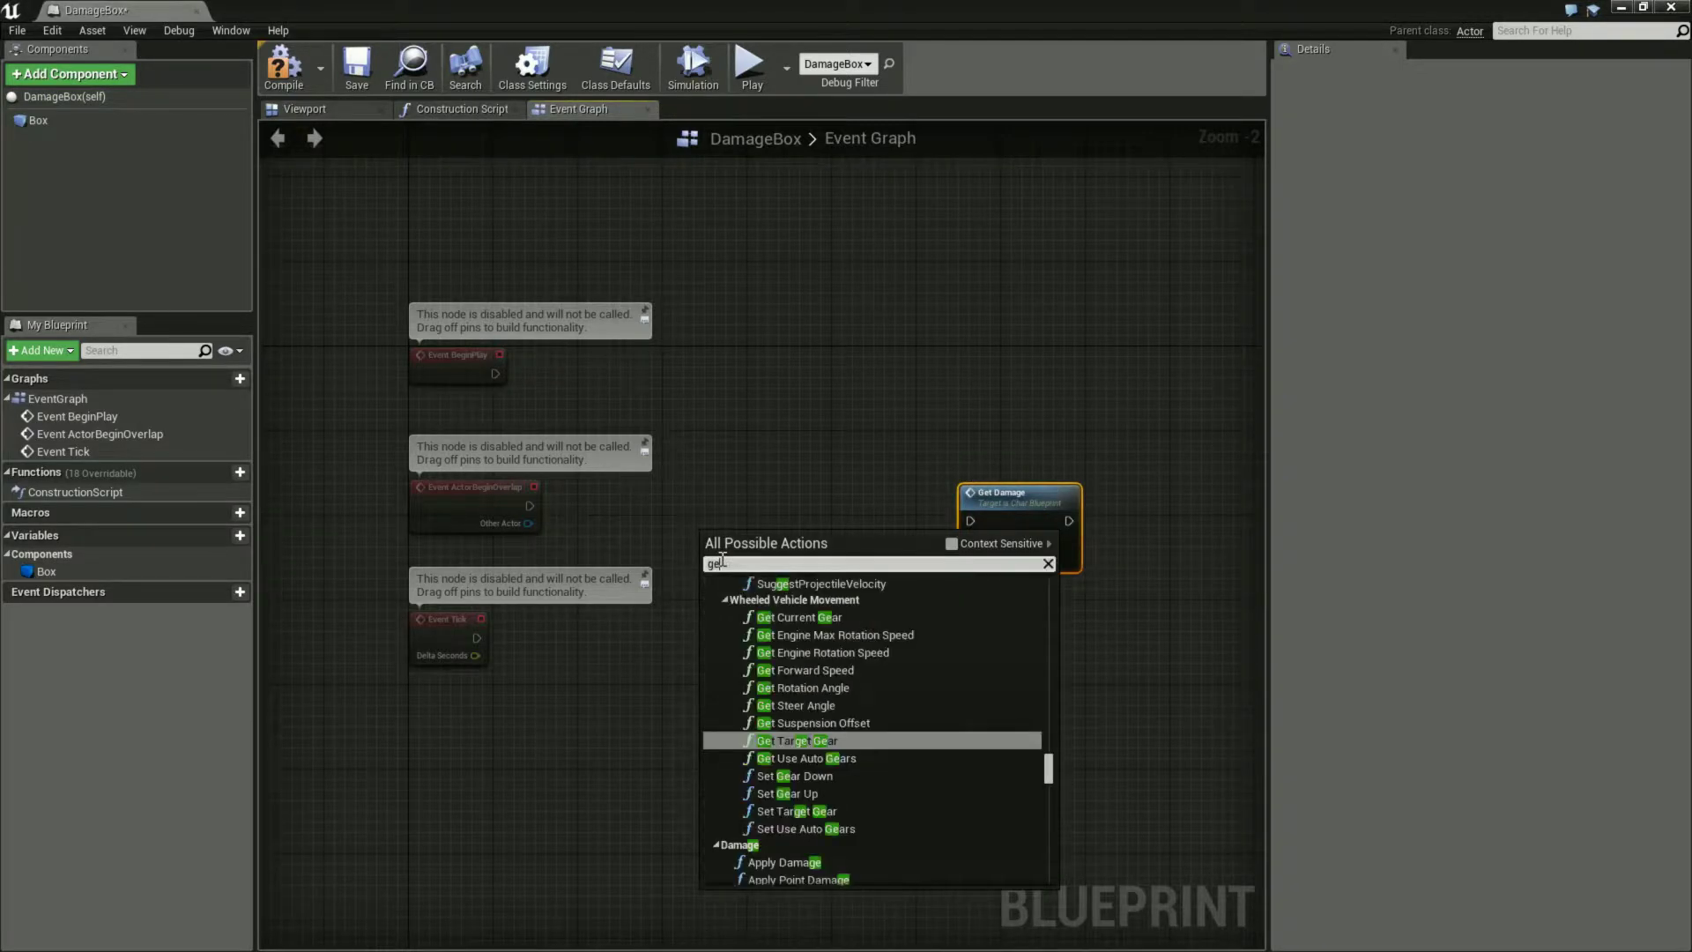
text(talla)
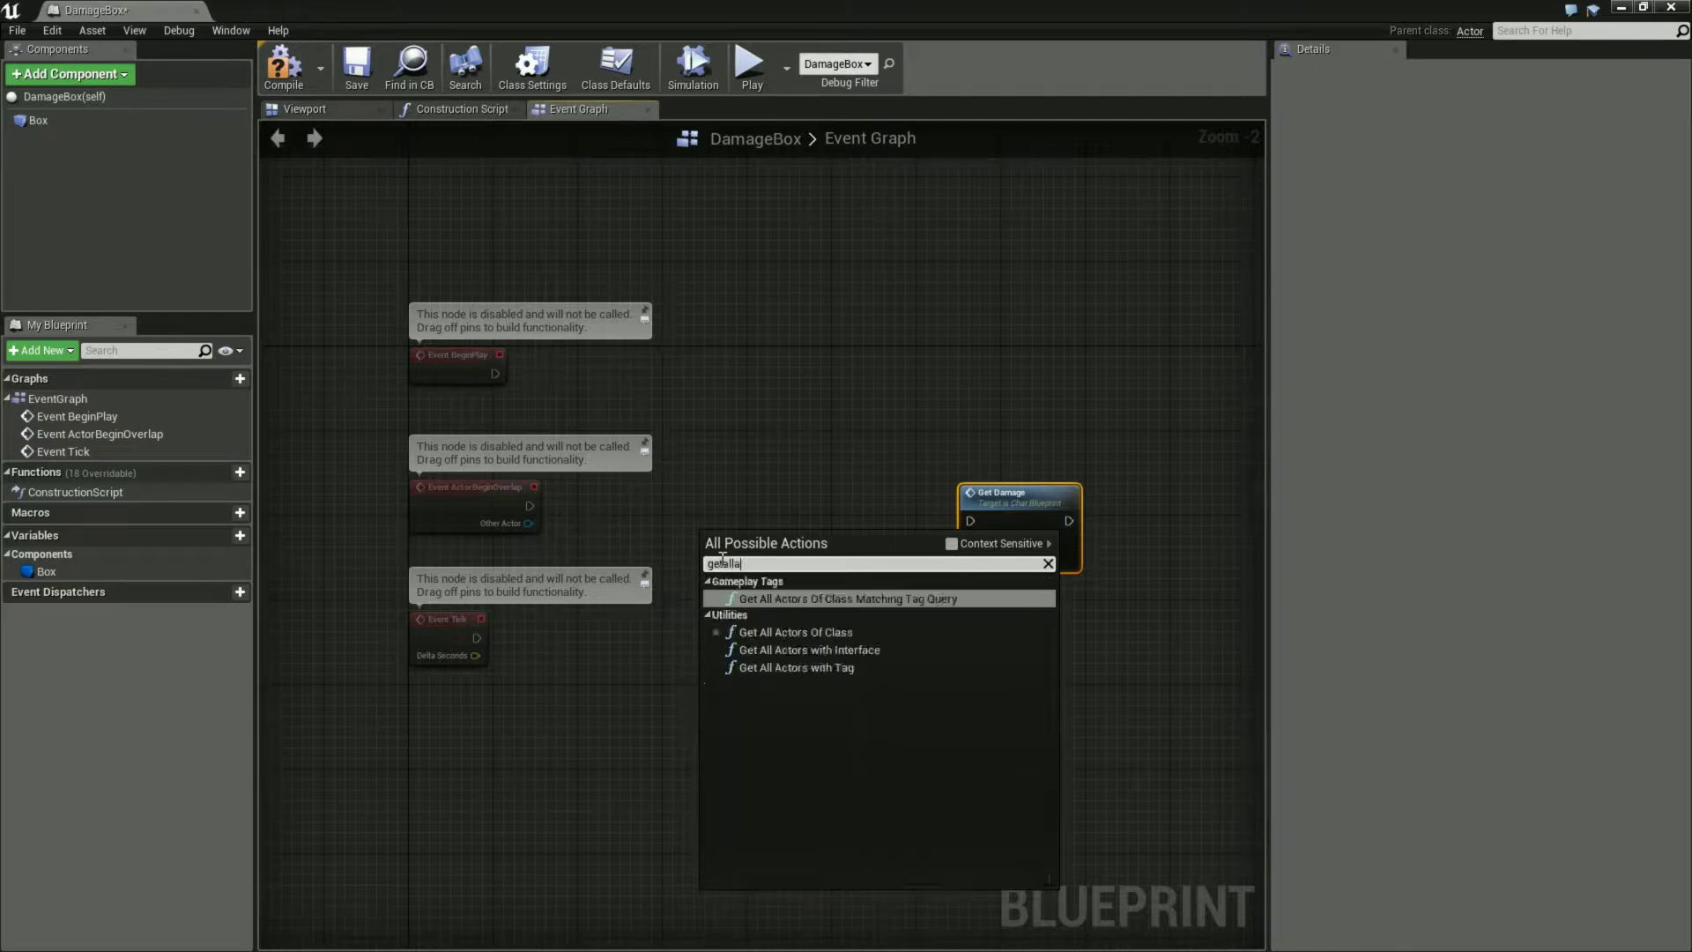
click(779, 632)
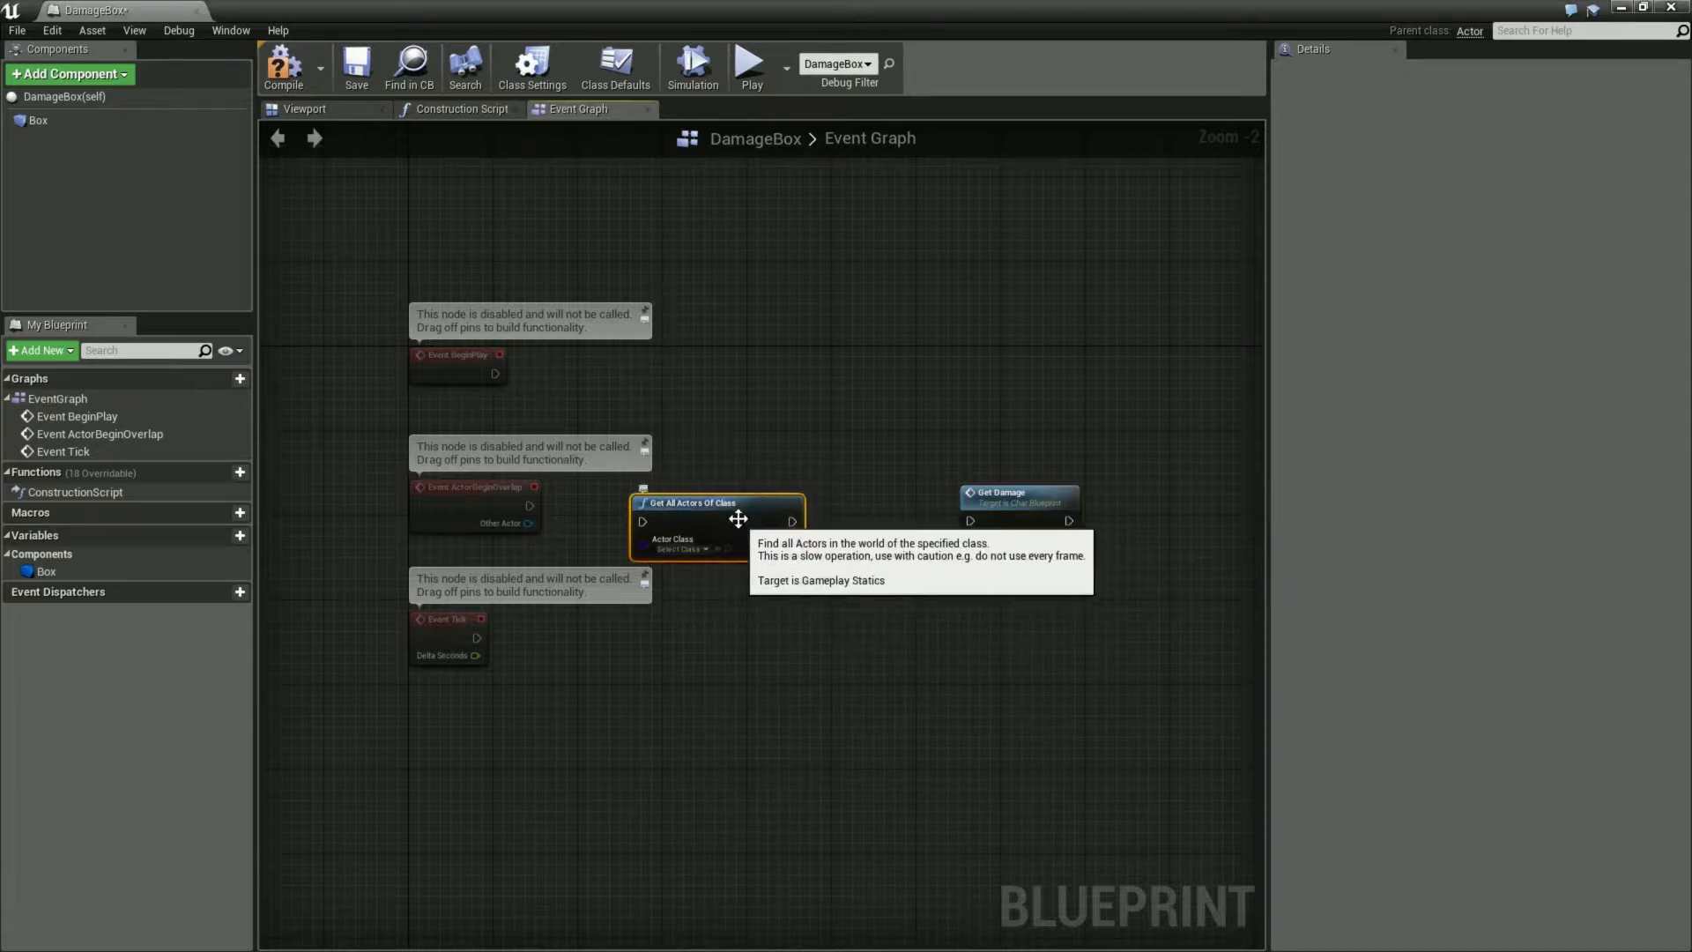
click(707, 548)
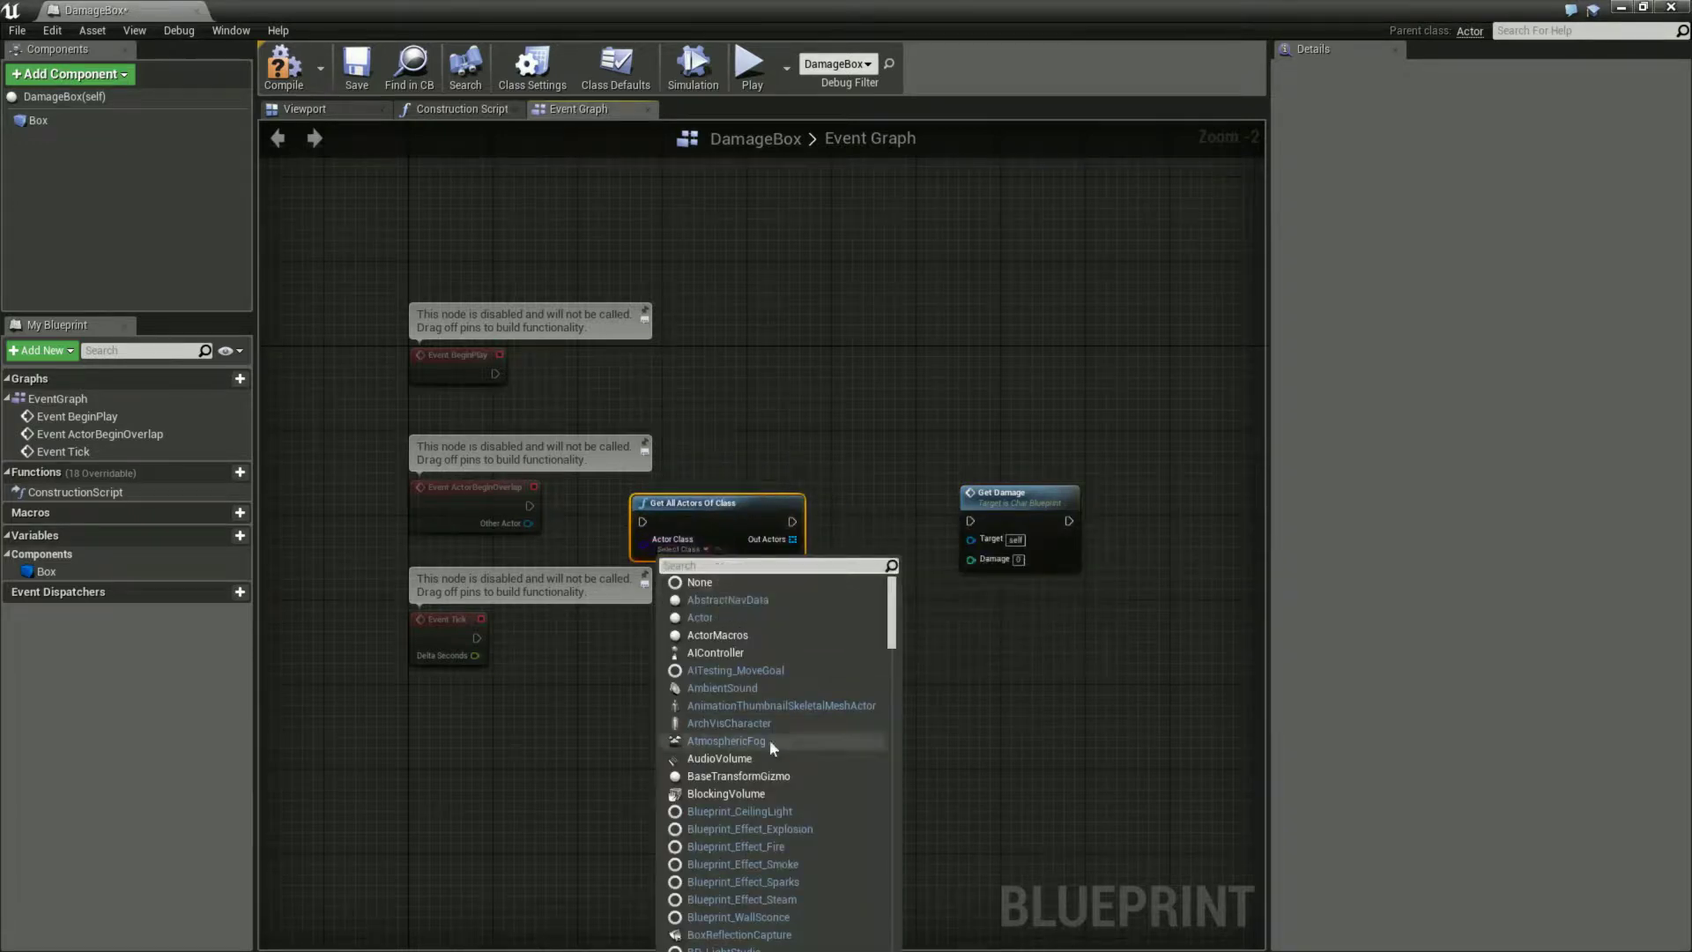
scroll(835, 832, down, 1)
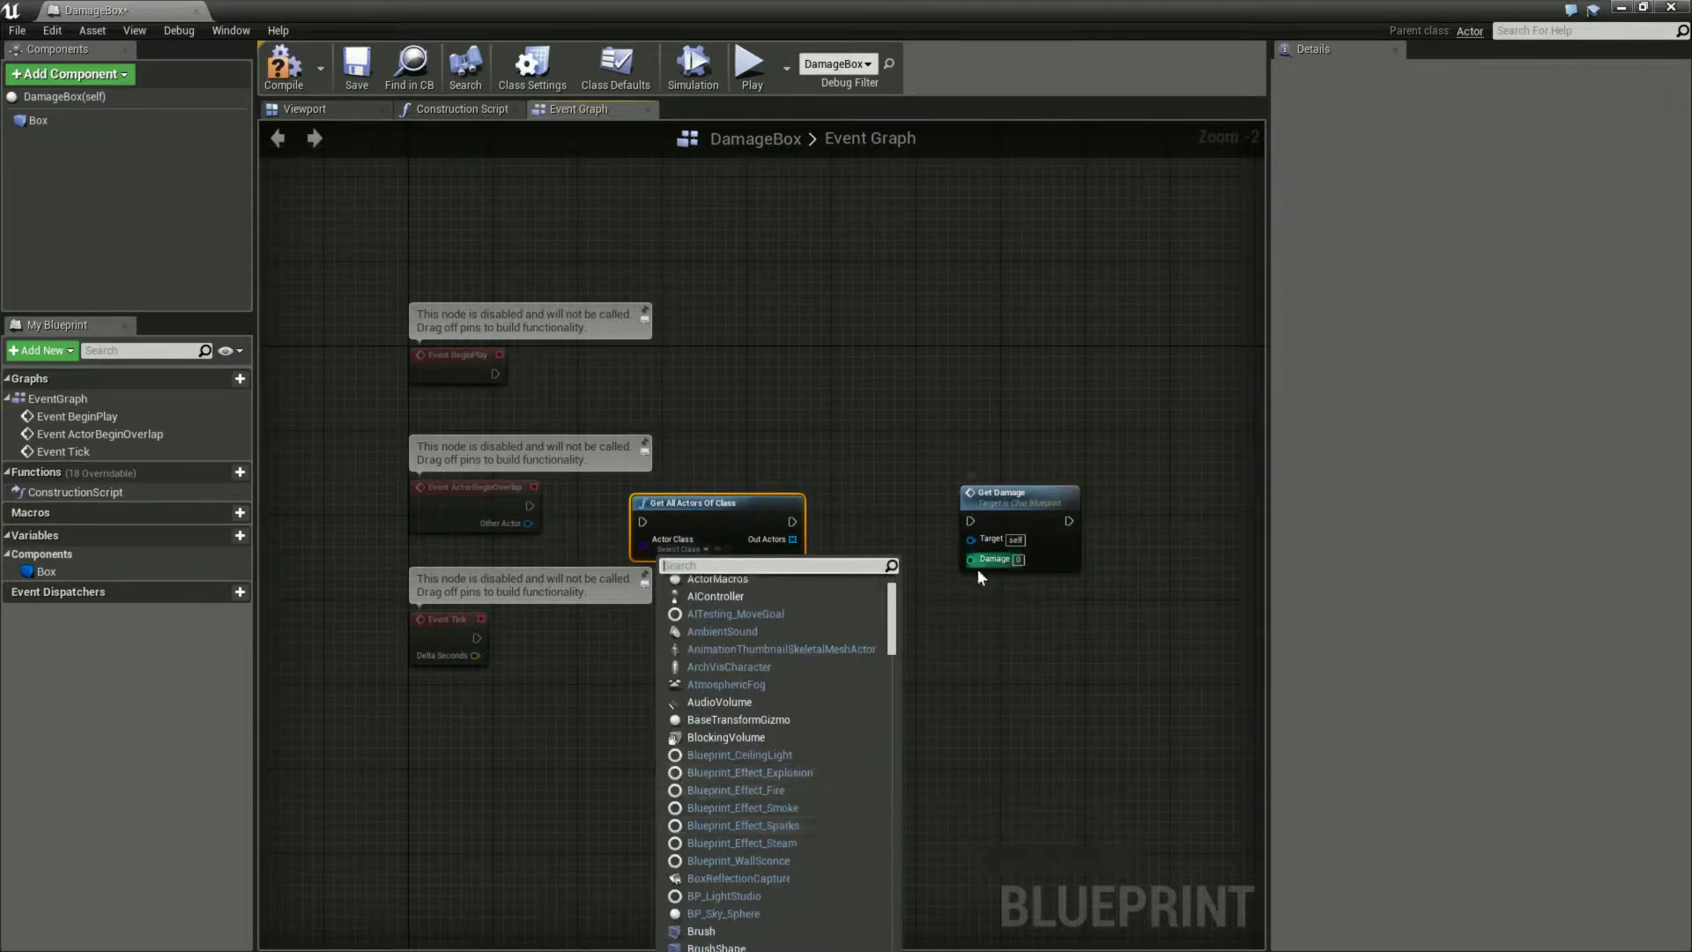
scroll(767, 745, down, 3)
scroll(756, 793, down, 1)
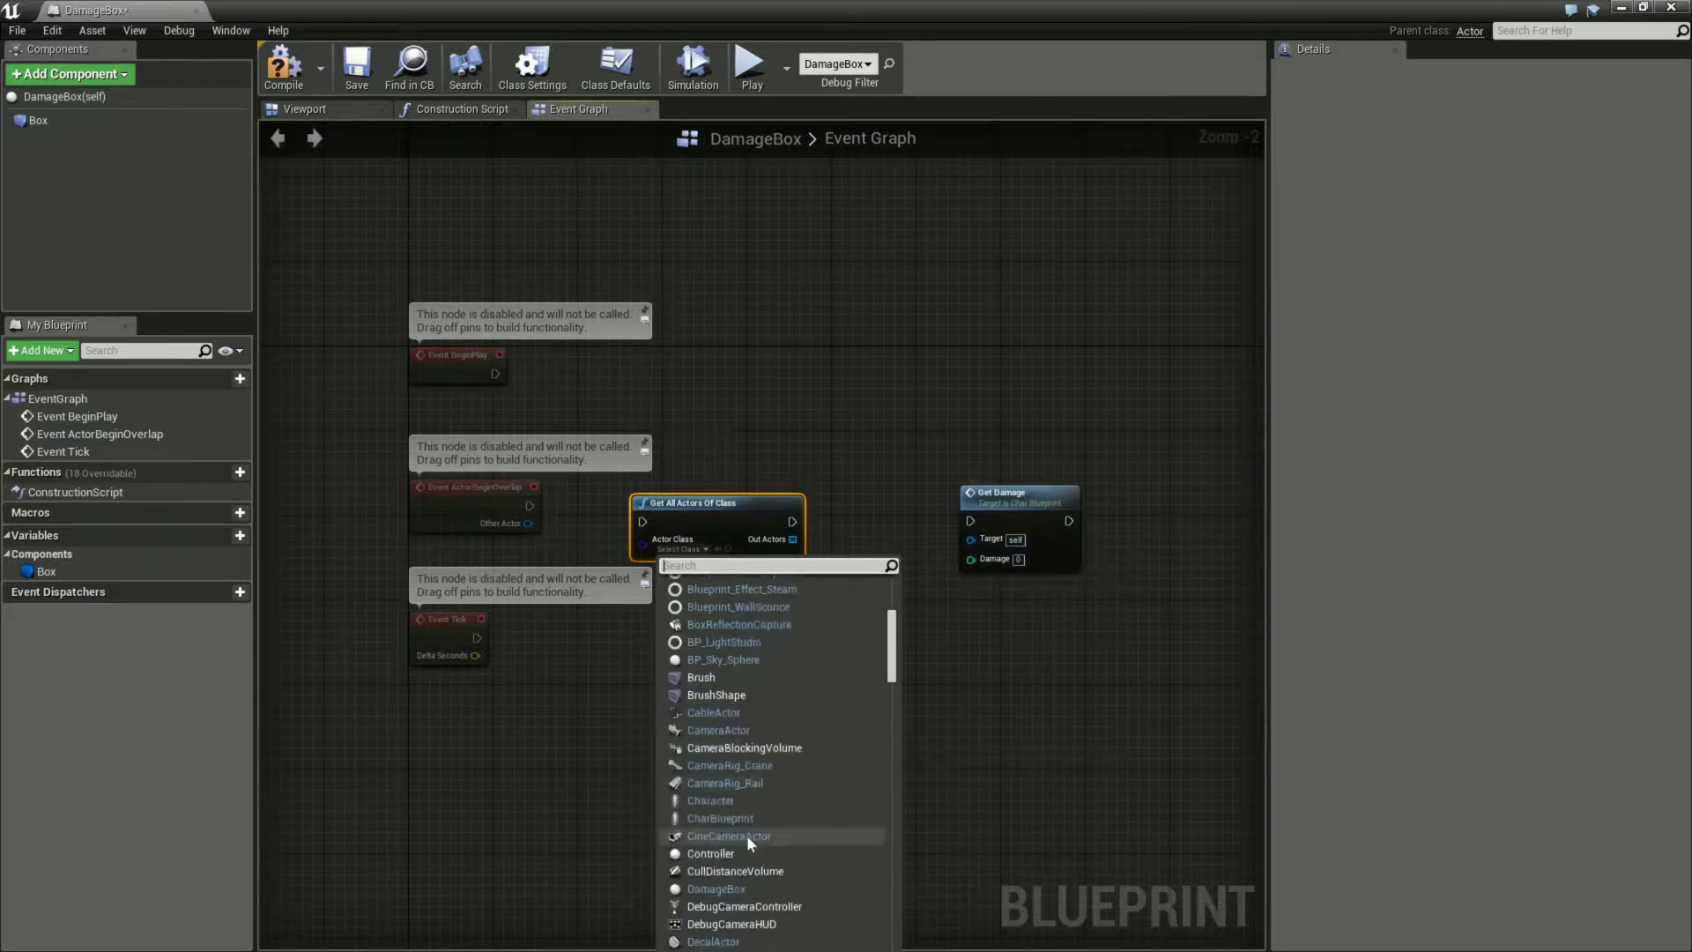
click(747, 834)
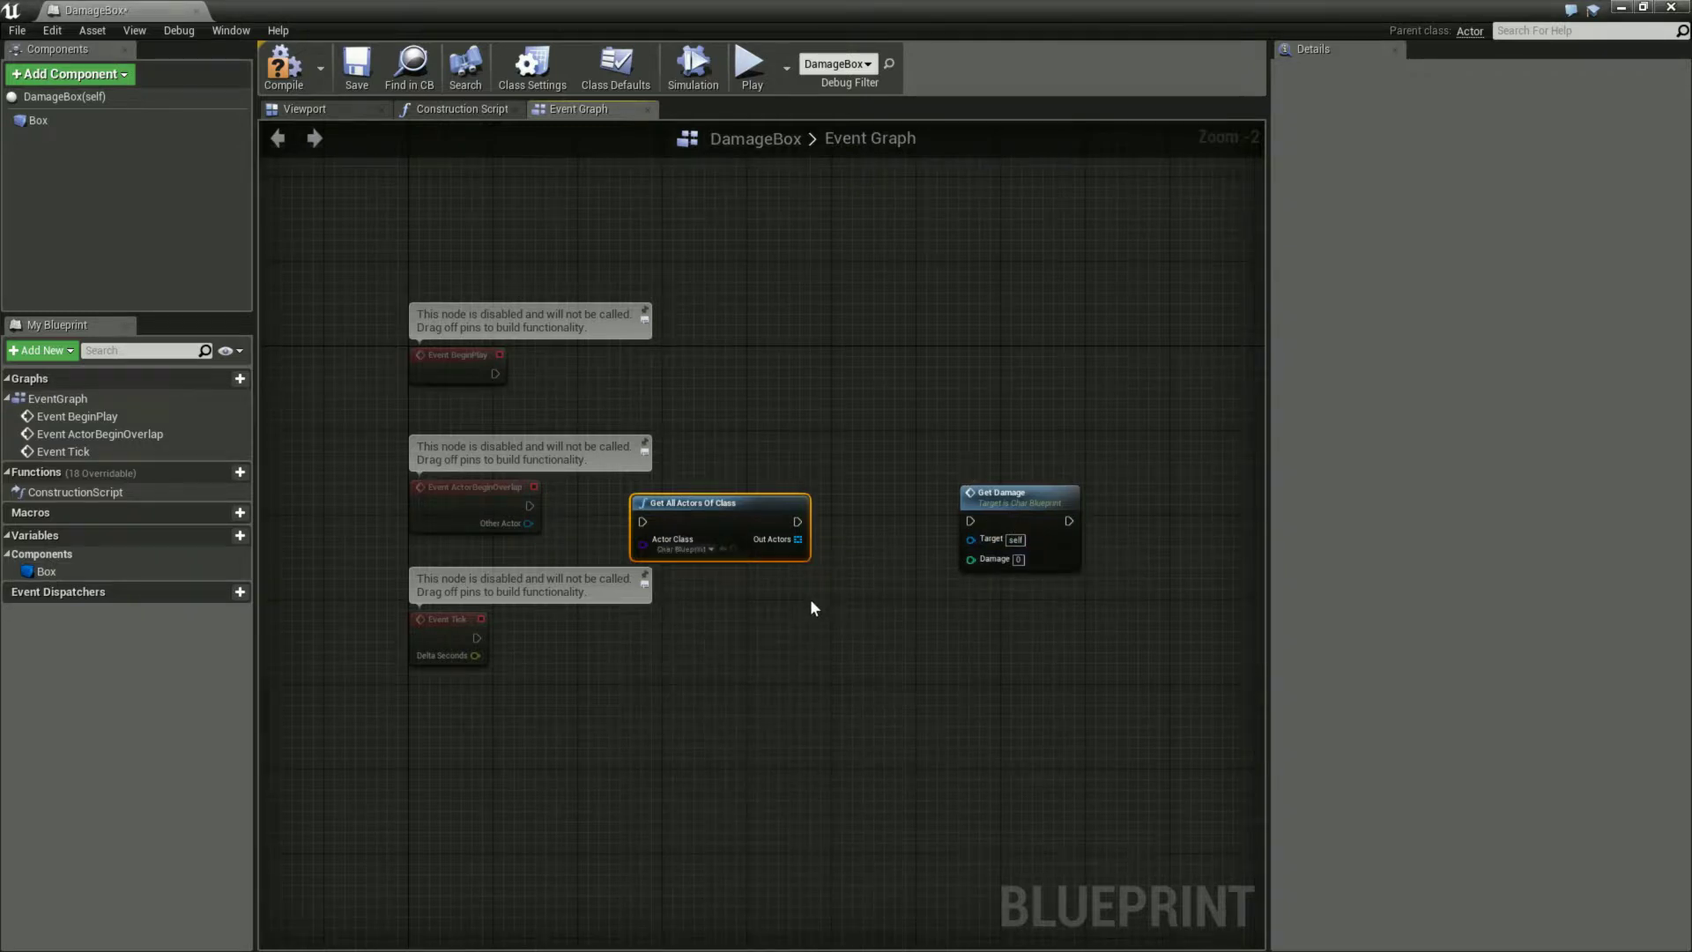
mouse_move(752, 510)
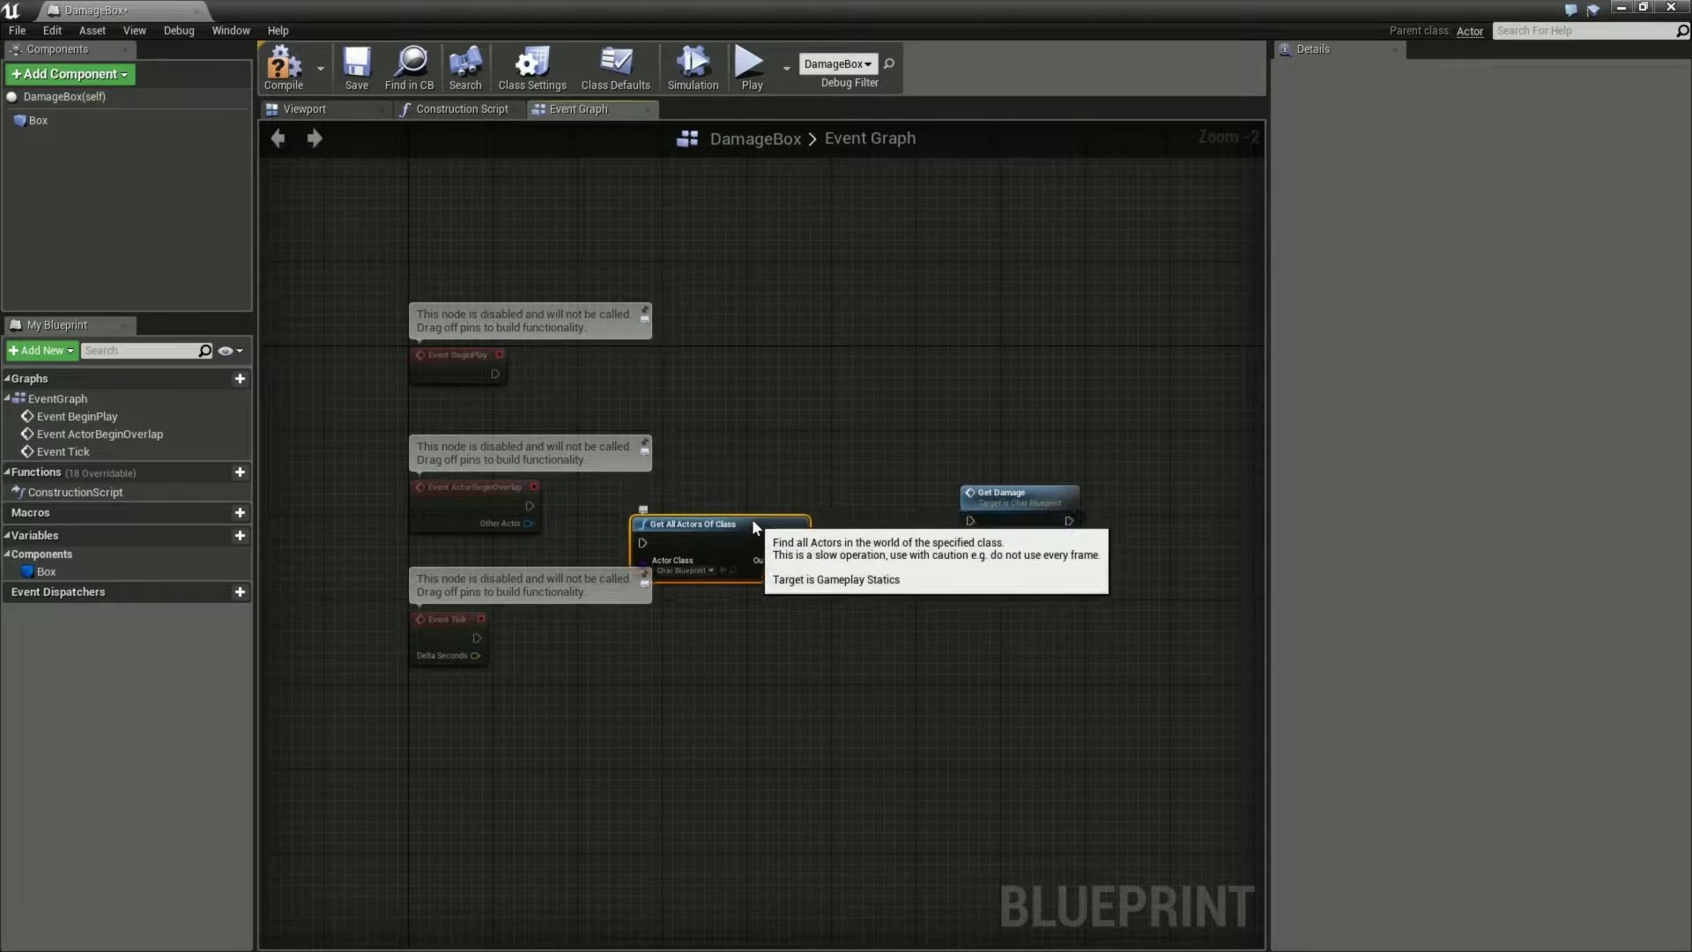
drag(695, 518, 695, 538)
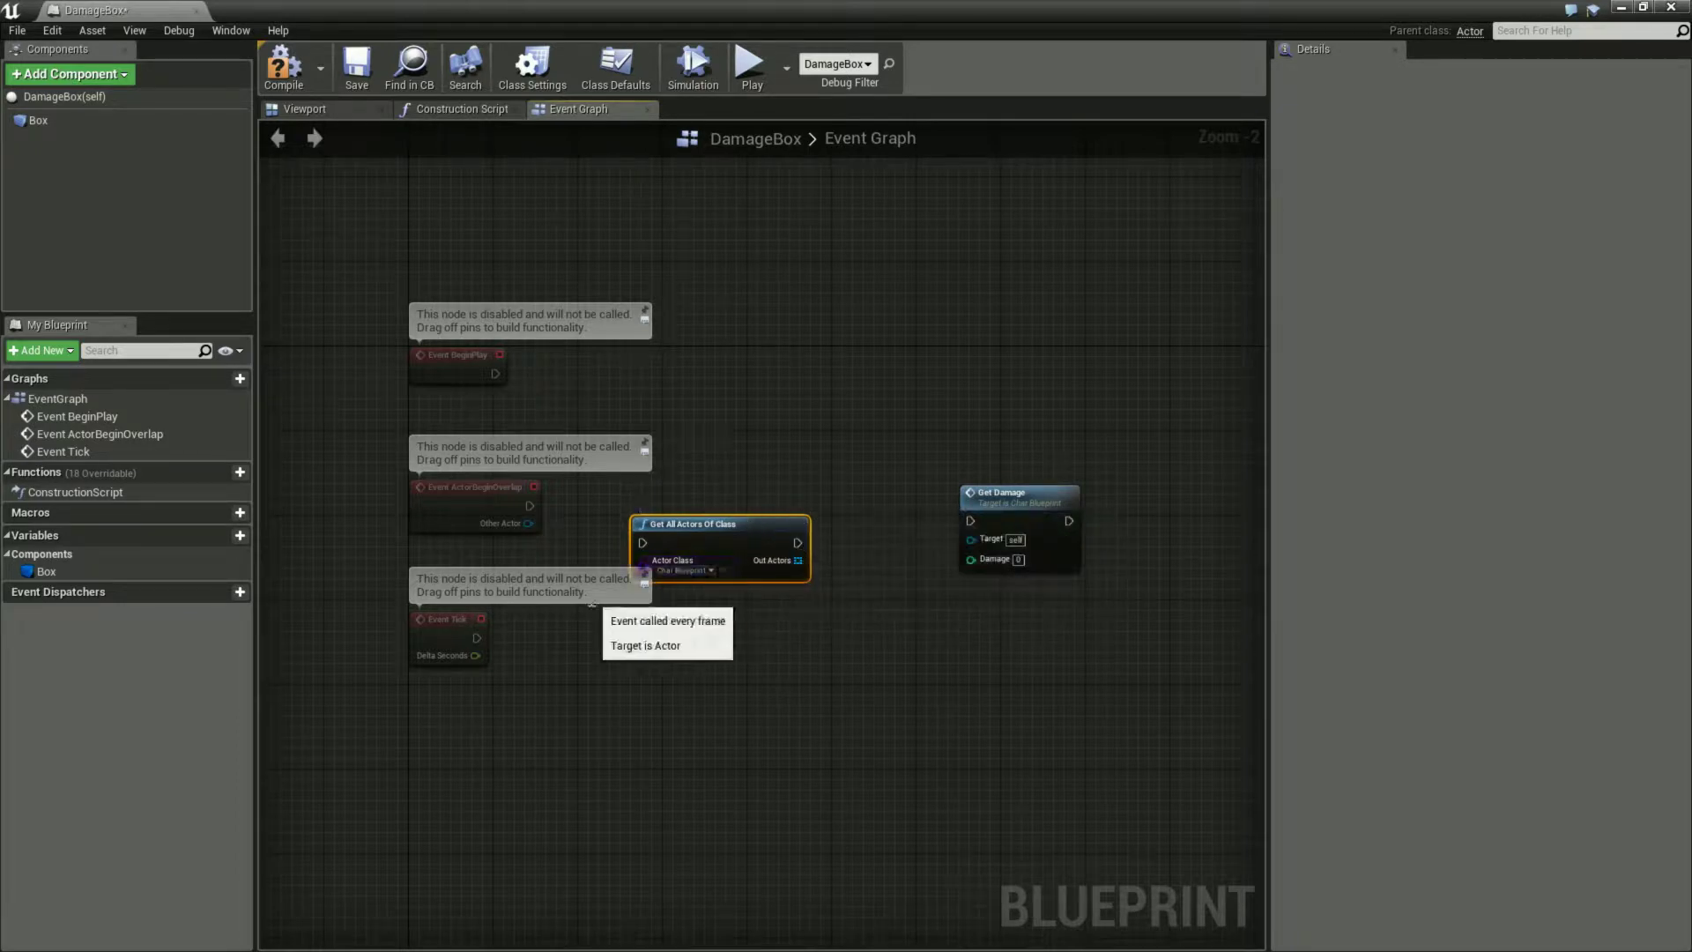
Delete the unused Event Tick node and reposition Get All Actors Of Class
click(455, 627)
key(Delete)
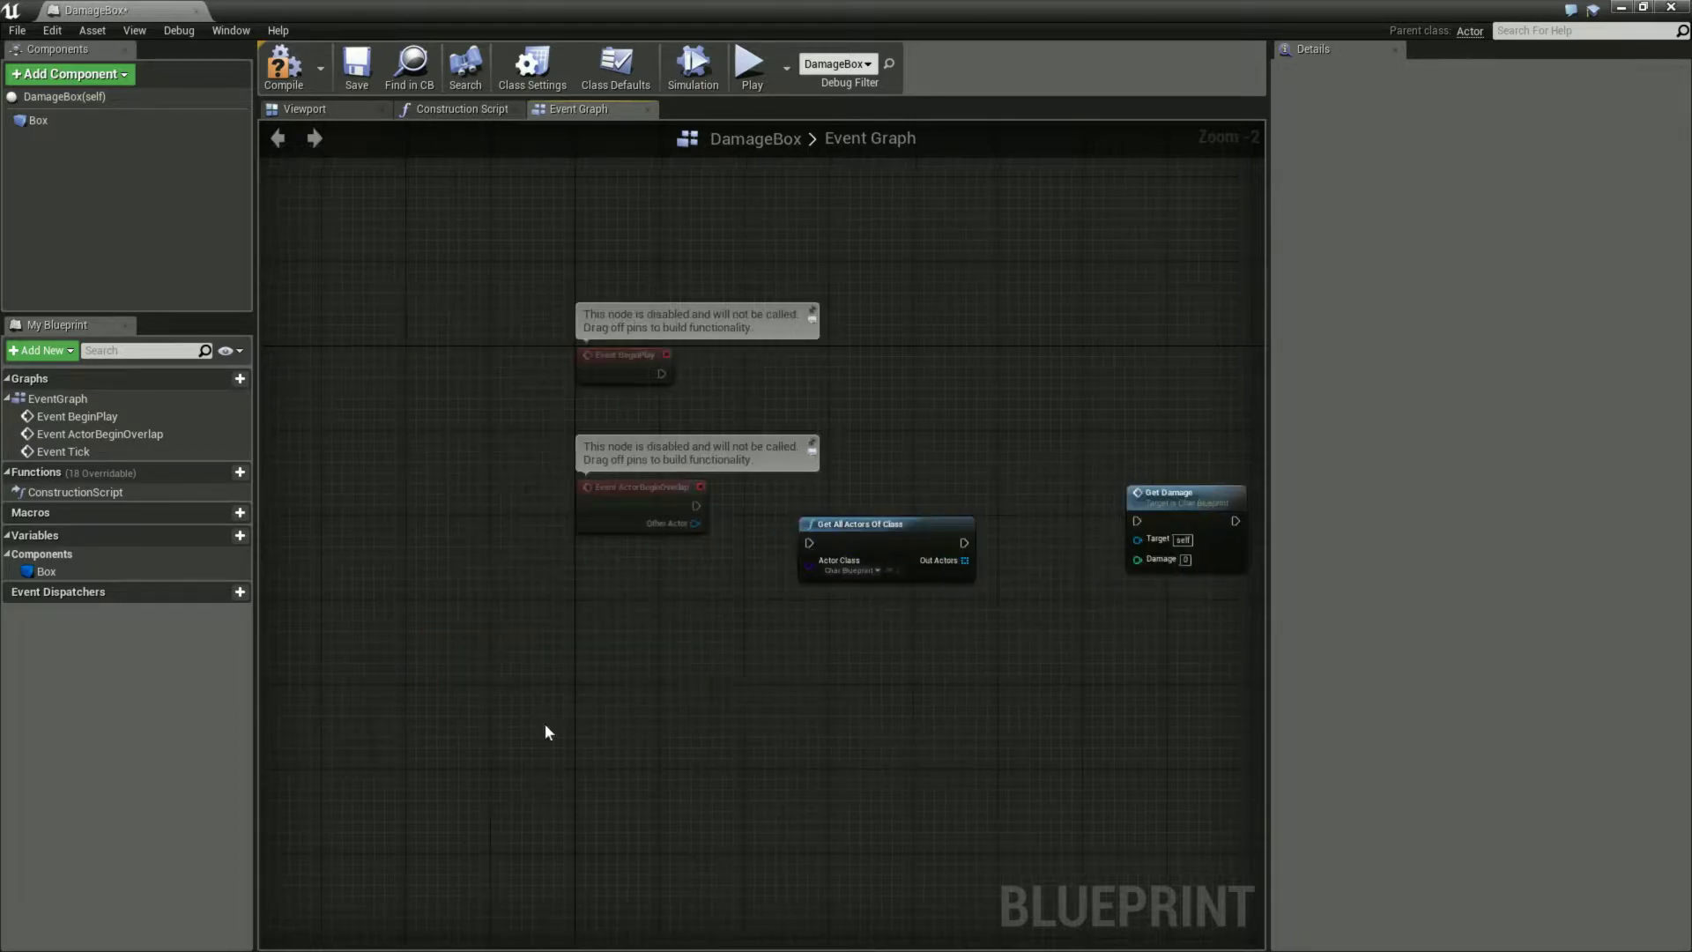
drag(901, 527, 847, 580)
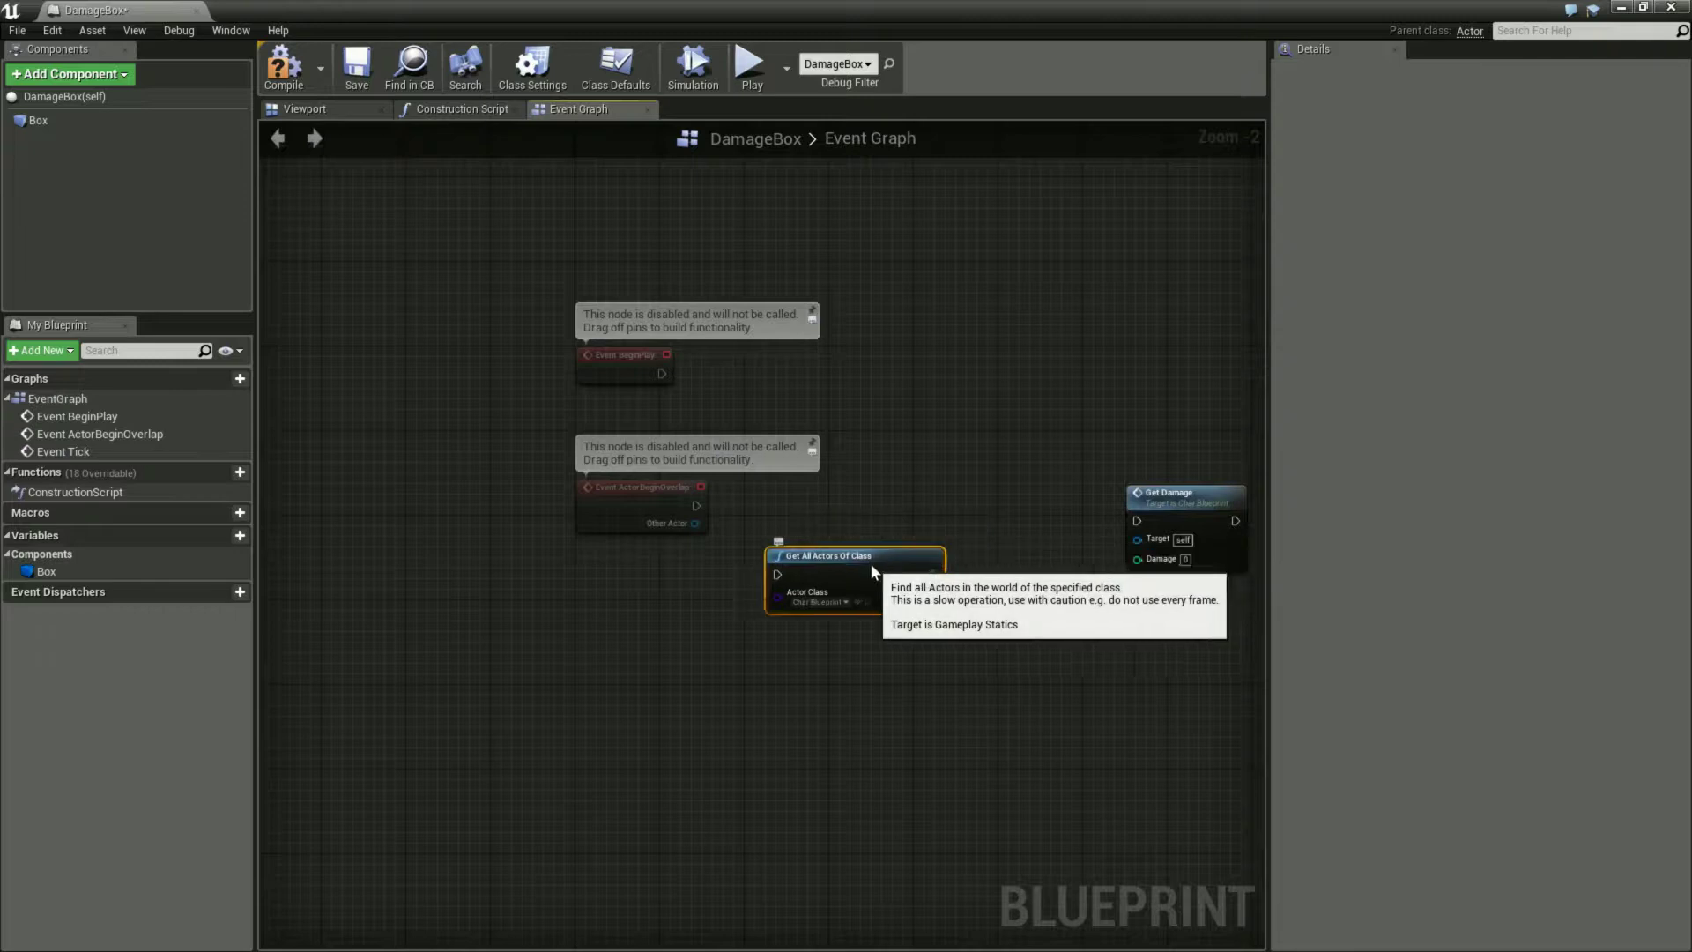
Rearrange the nodes and try wiring Out Actors straight to Get Damage's Target, then remove it
right_click(1146, 494)
drag(1146, 493, 1082, 504)
drag(849, 582, 806, 553)
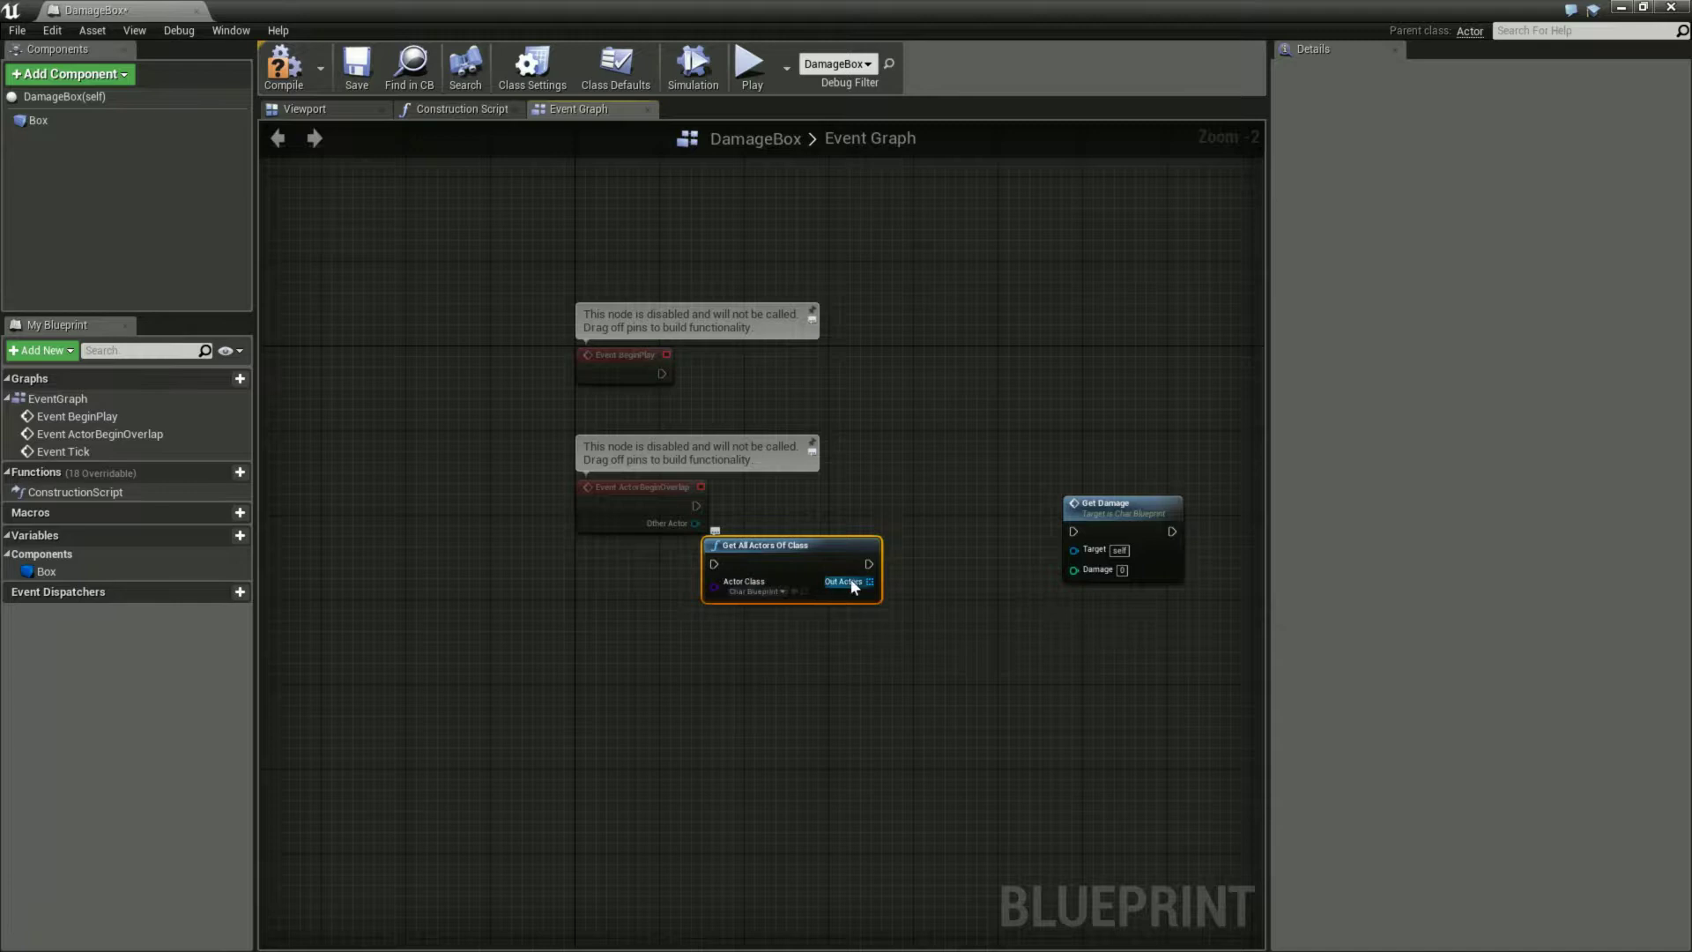
drag(859, 584, 1090, 562)
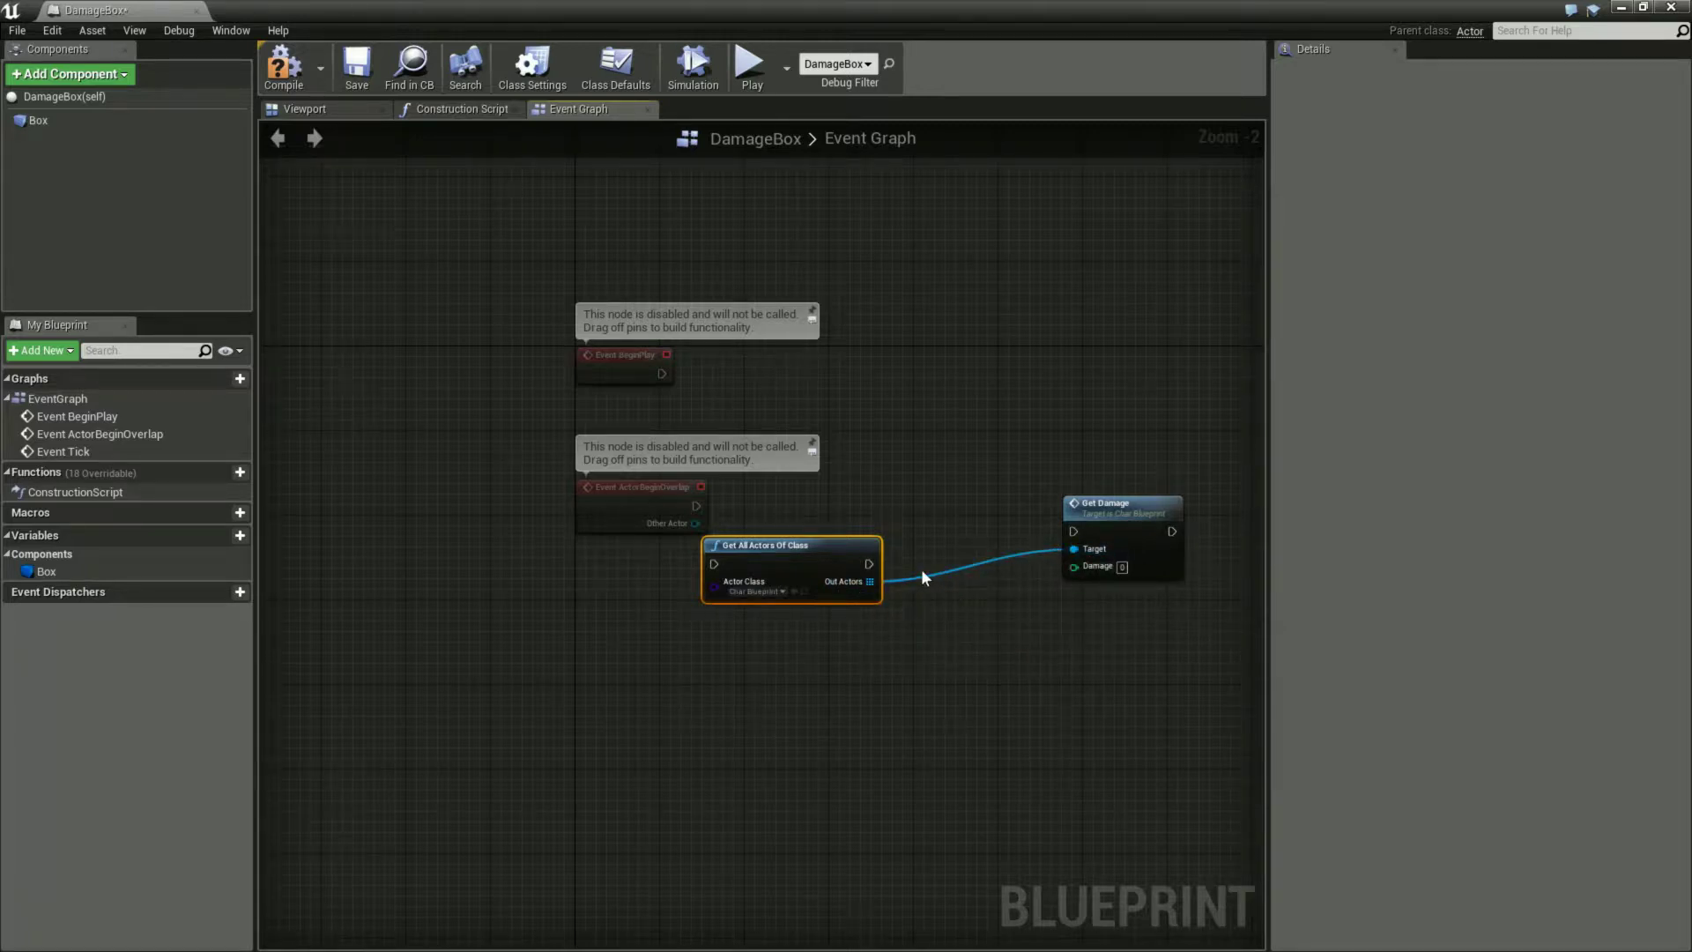
alt+click(864, 584)
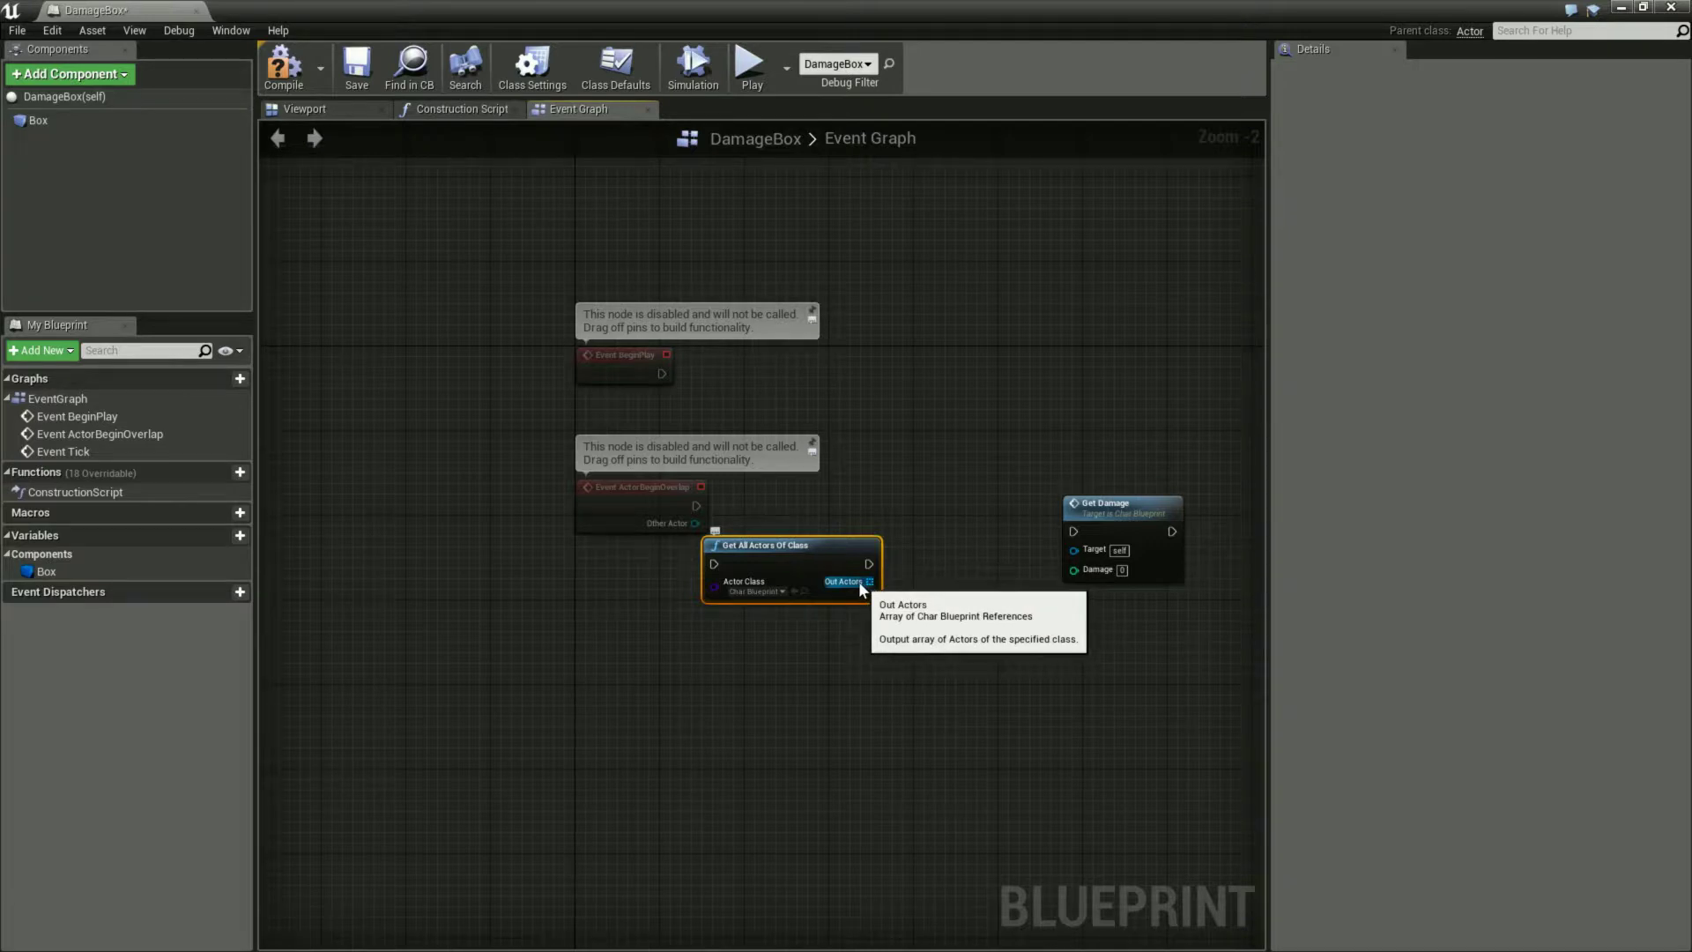
Add an array Get node from Out Actors, found by searching 'Array'
drag(860, 581, 926, 583)
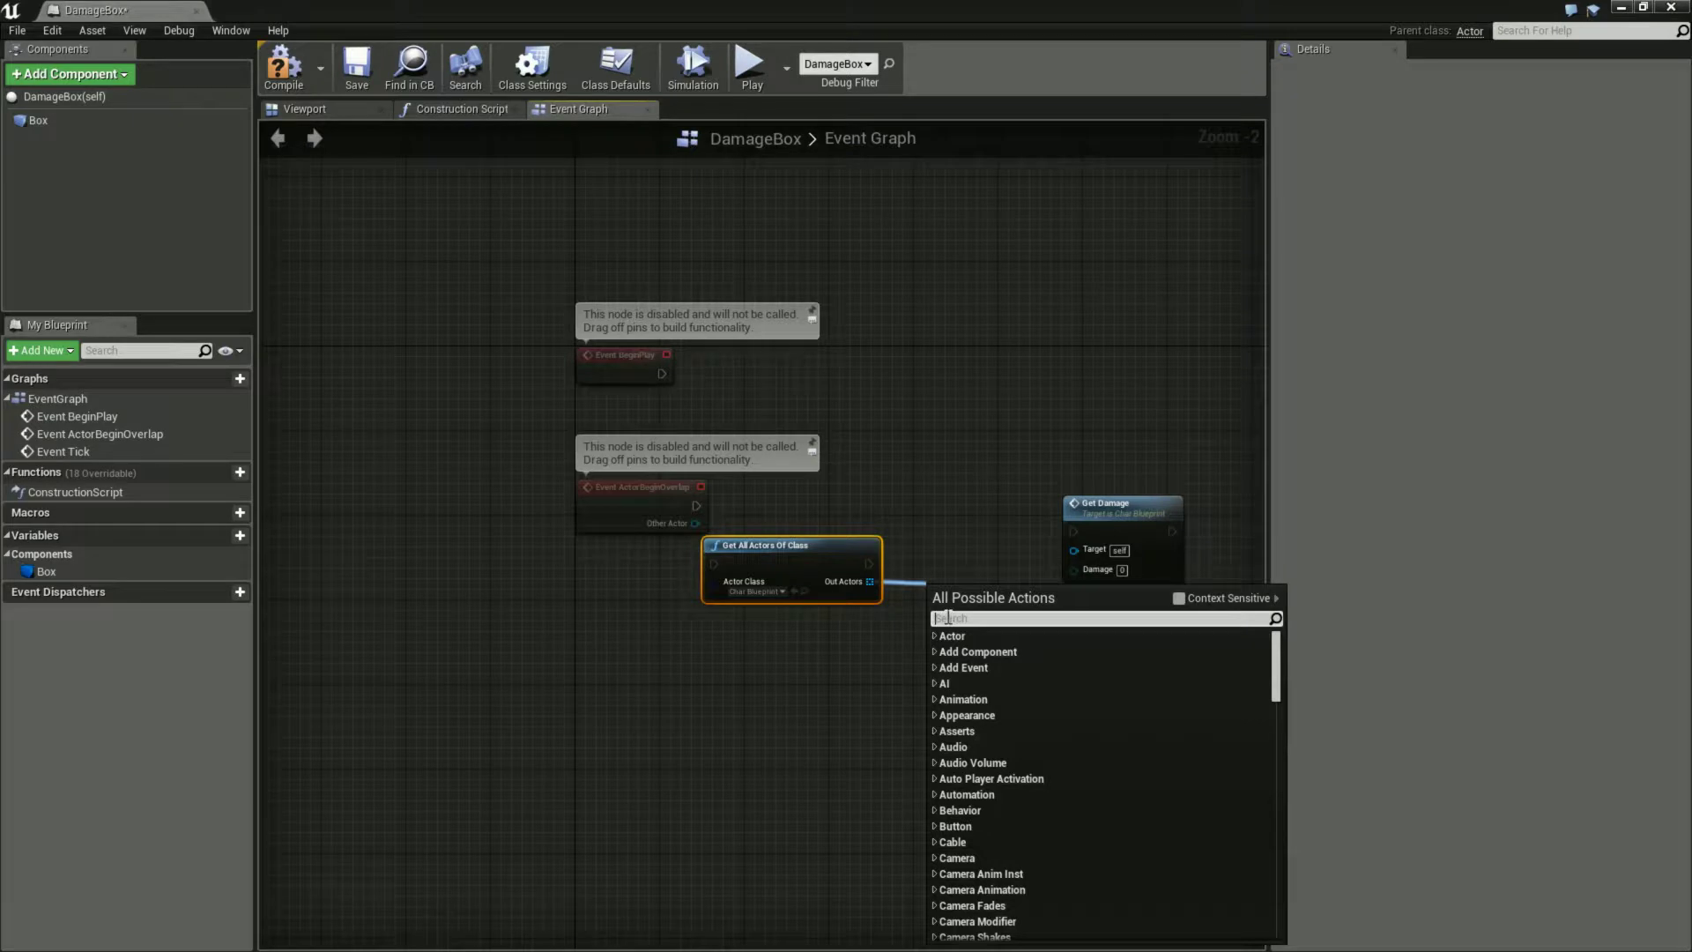
text(Array)
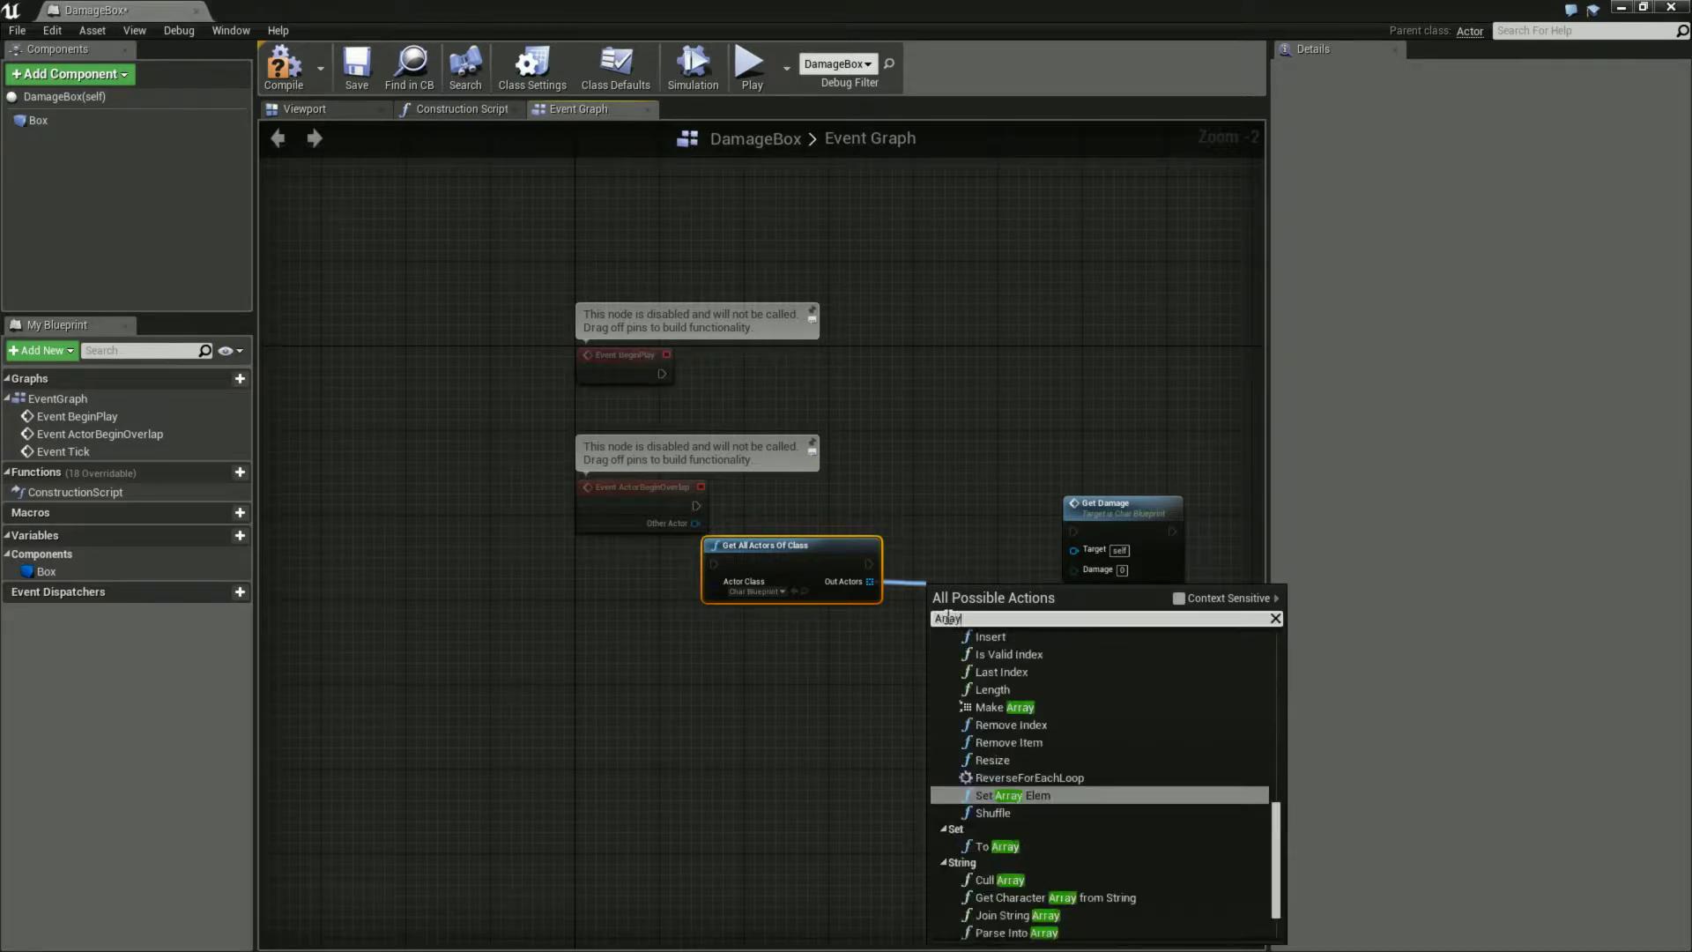
scroll(1134, 726, up, 1)
scroll(981, 690, up, 2)
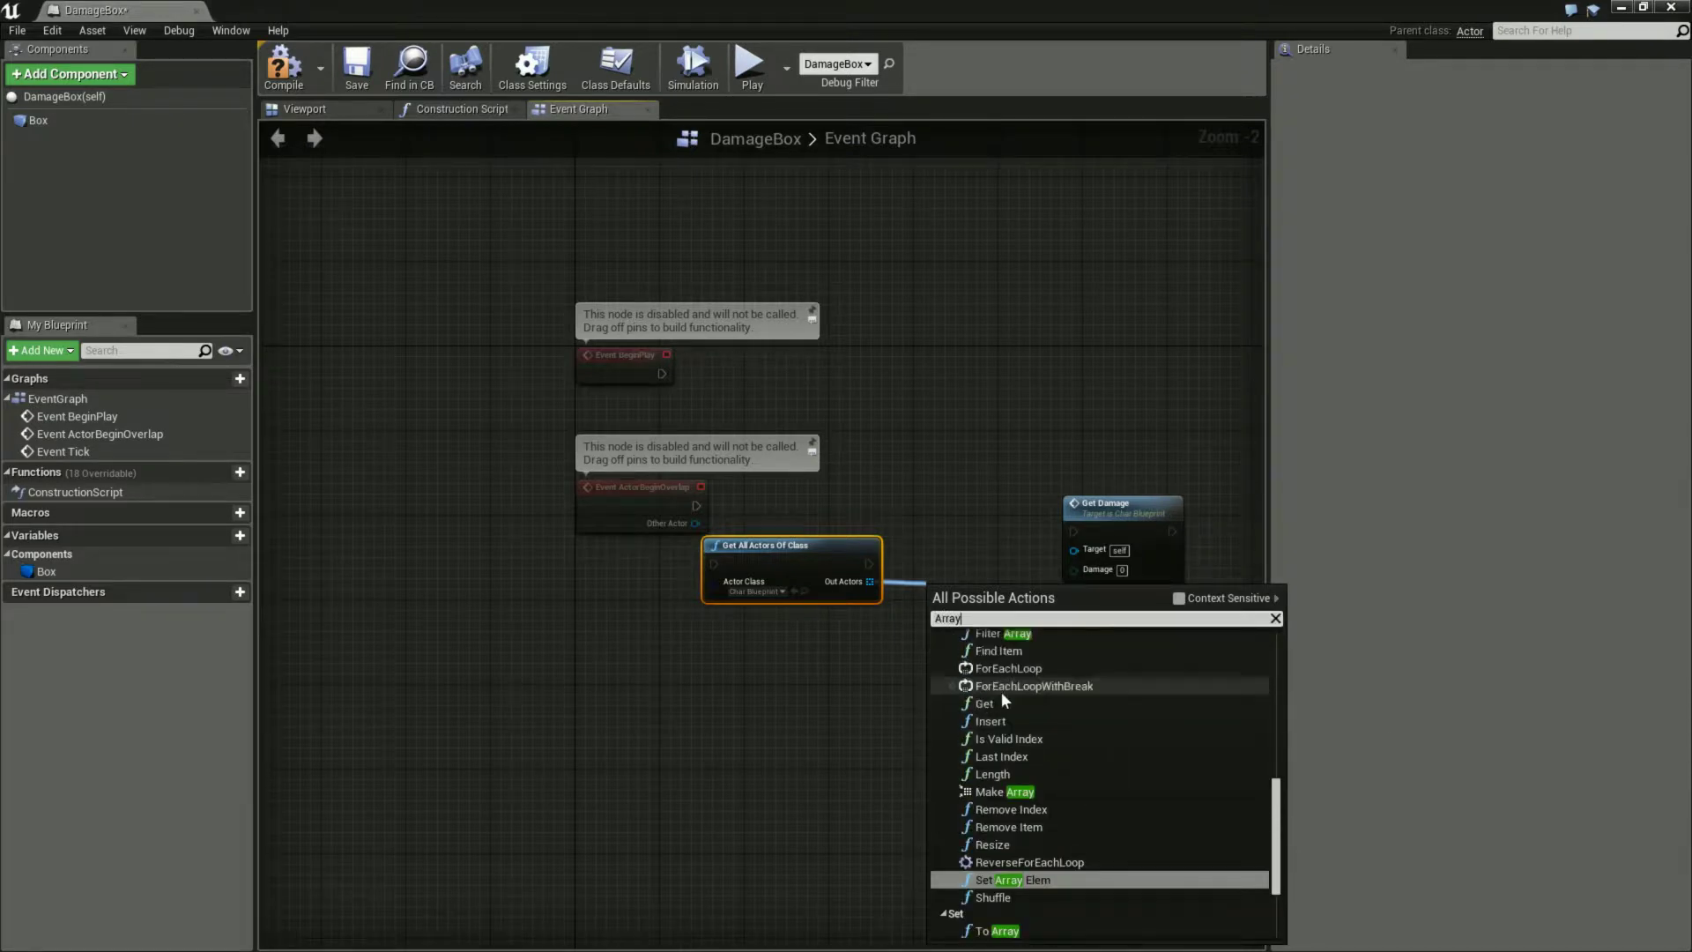
scroll(1071, 680, up, 2)
scroll(1058, 692, up, 2)
scroll(996, 712, up, 2)
scroll(1079, 714, down, 2)
scroll(1029, 730, down, 2)
scroll(996, 705, down, 2)
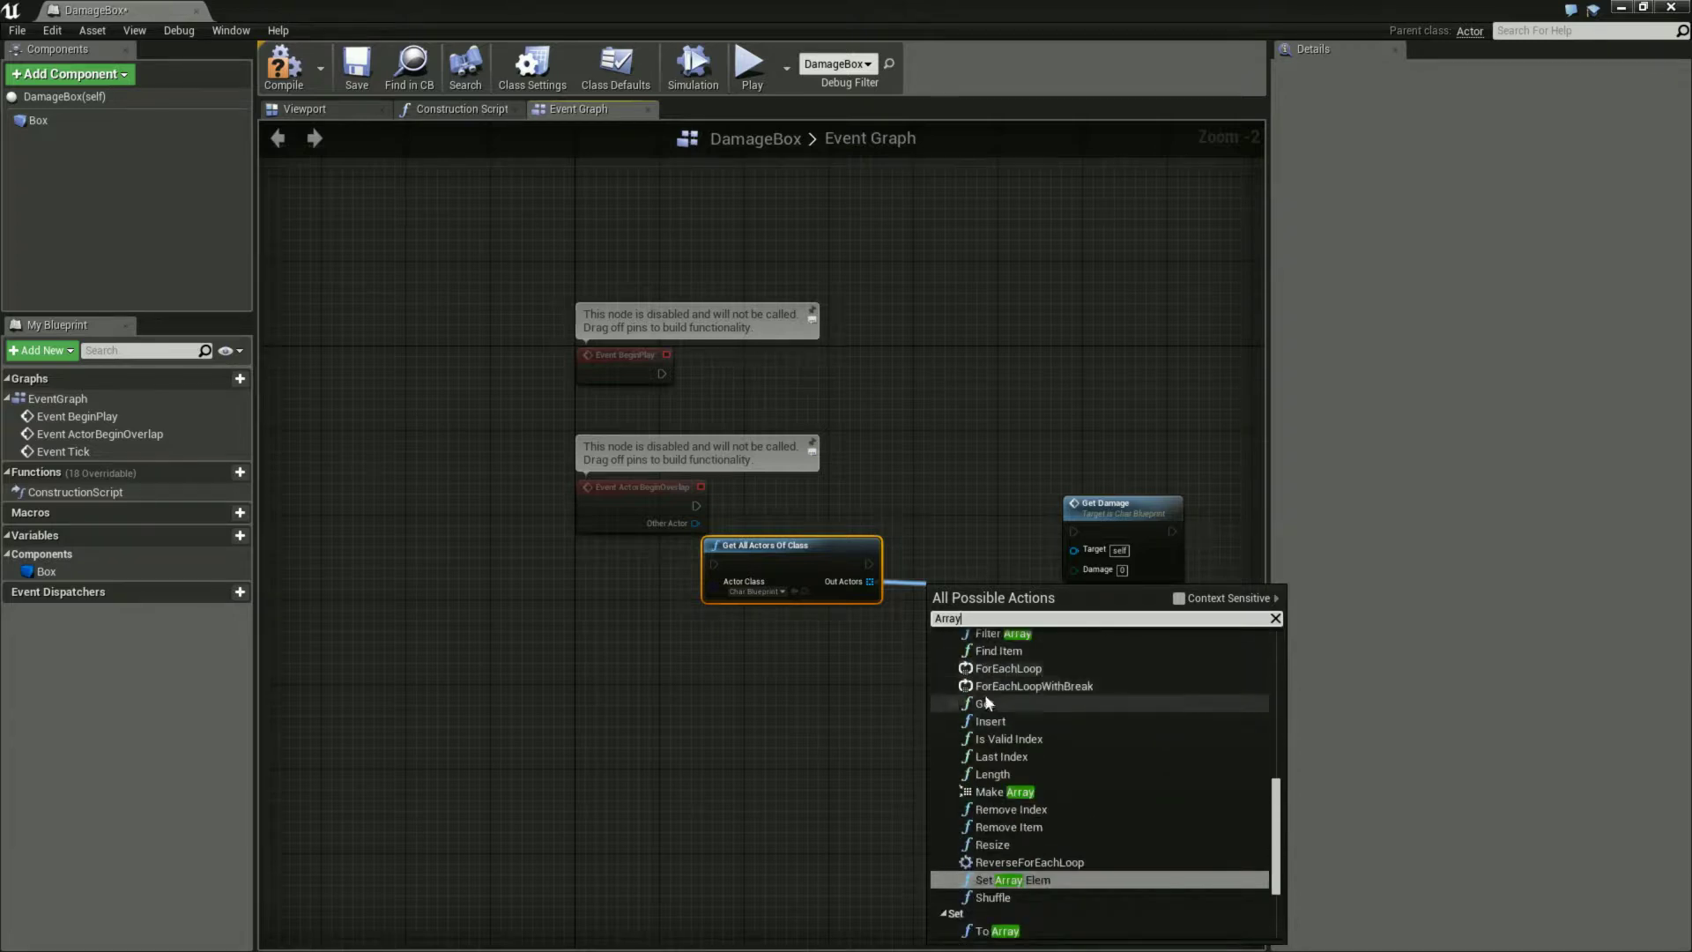
click(1022, 700)
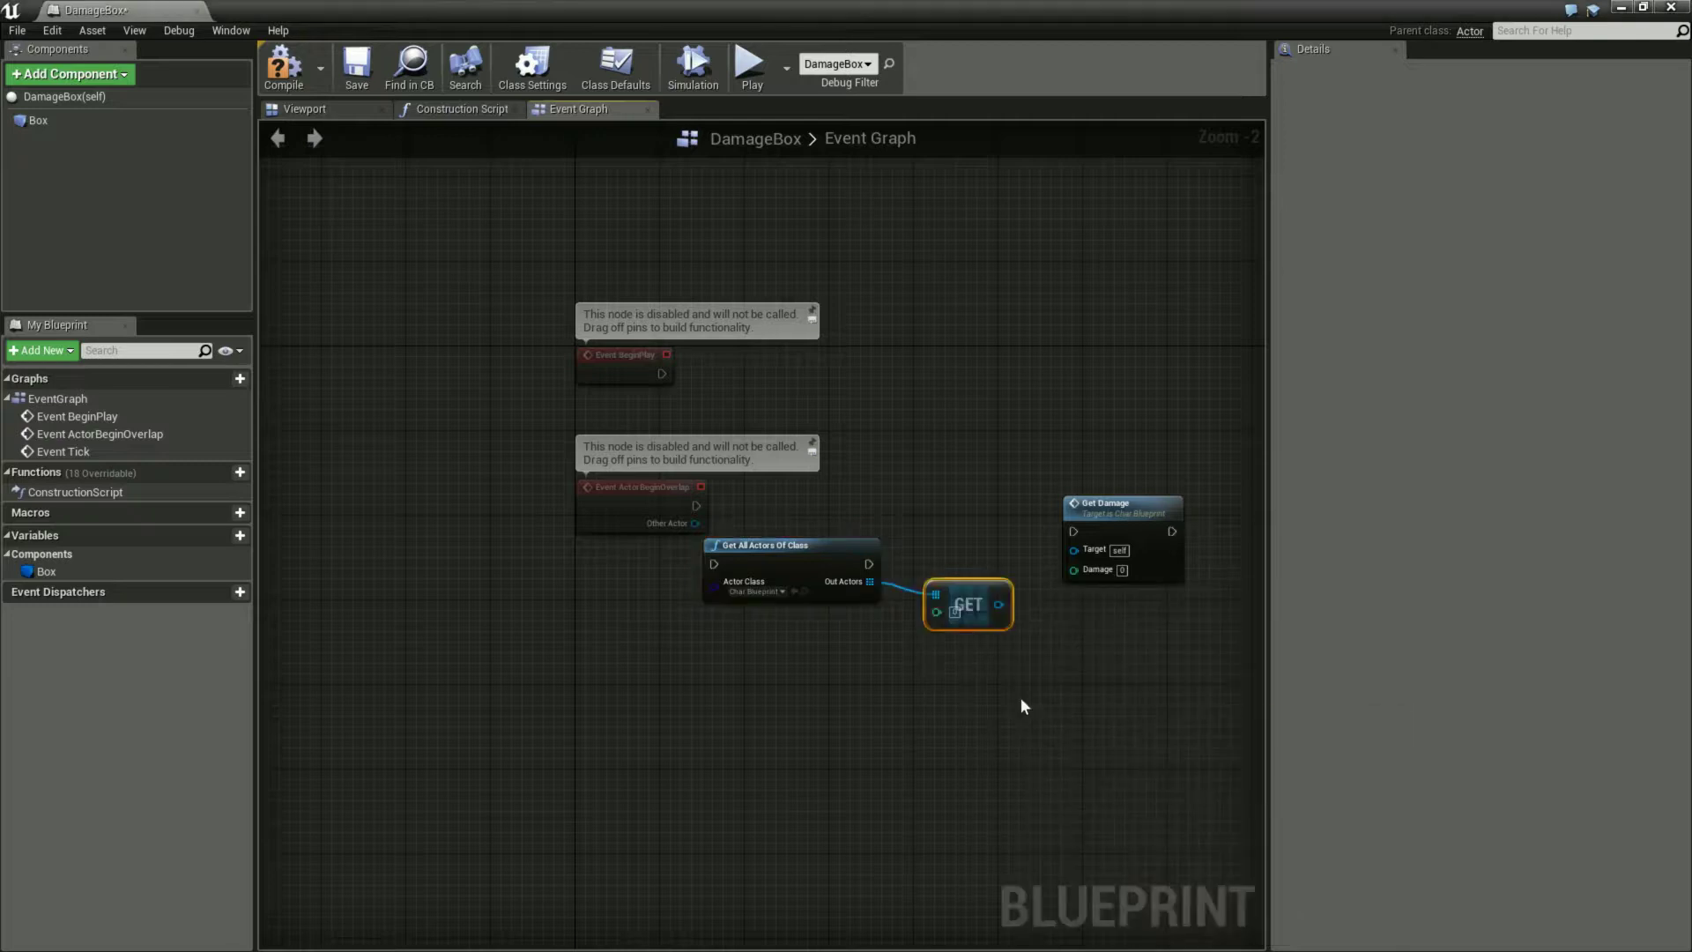
Arrange the nodes and connect GET's output to Get Damage's Target pin
drag(815, 547, 750, 547)
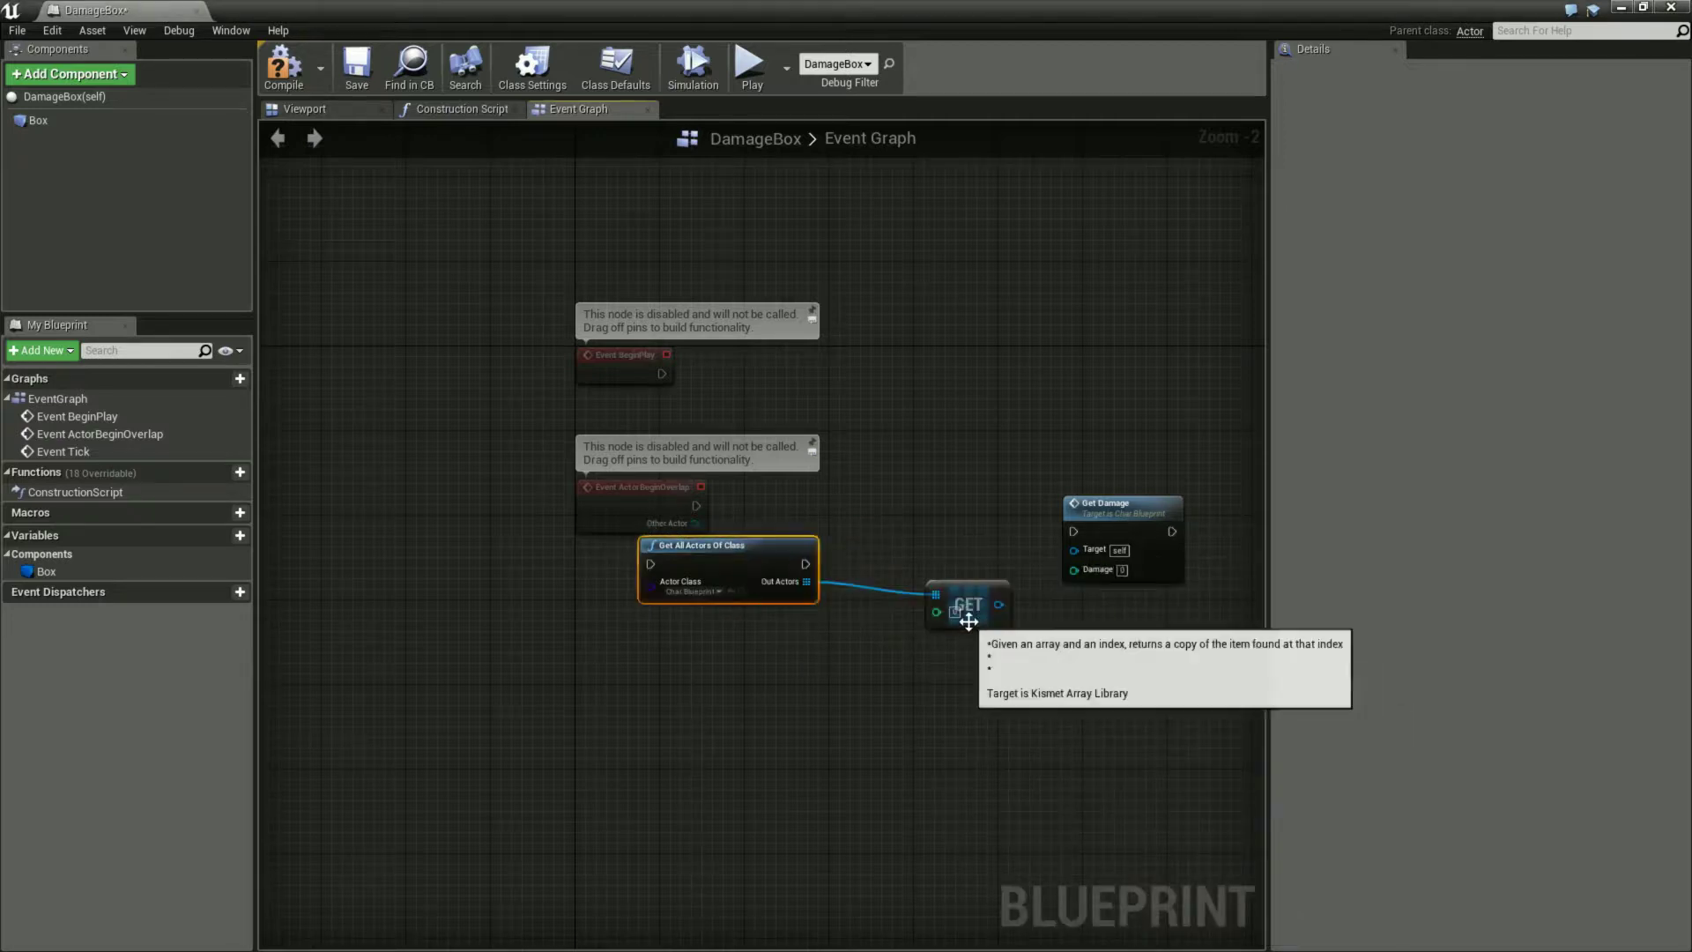
drag(937, 608, 903, 574)
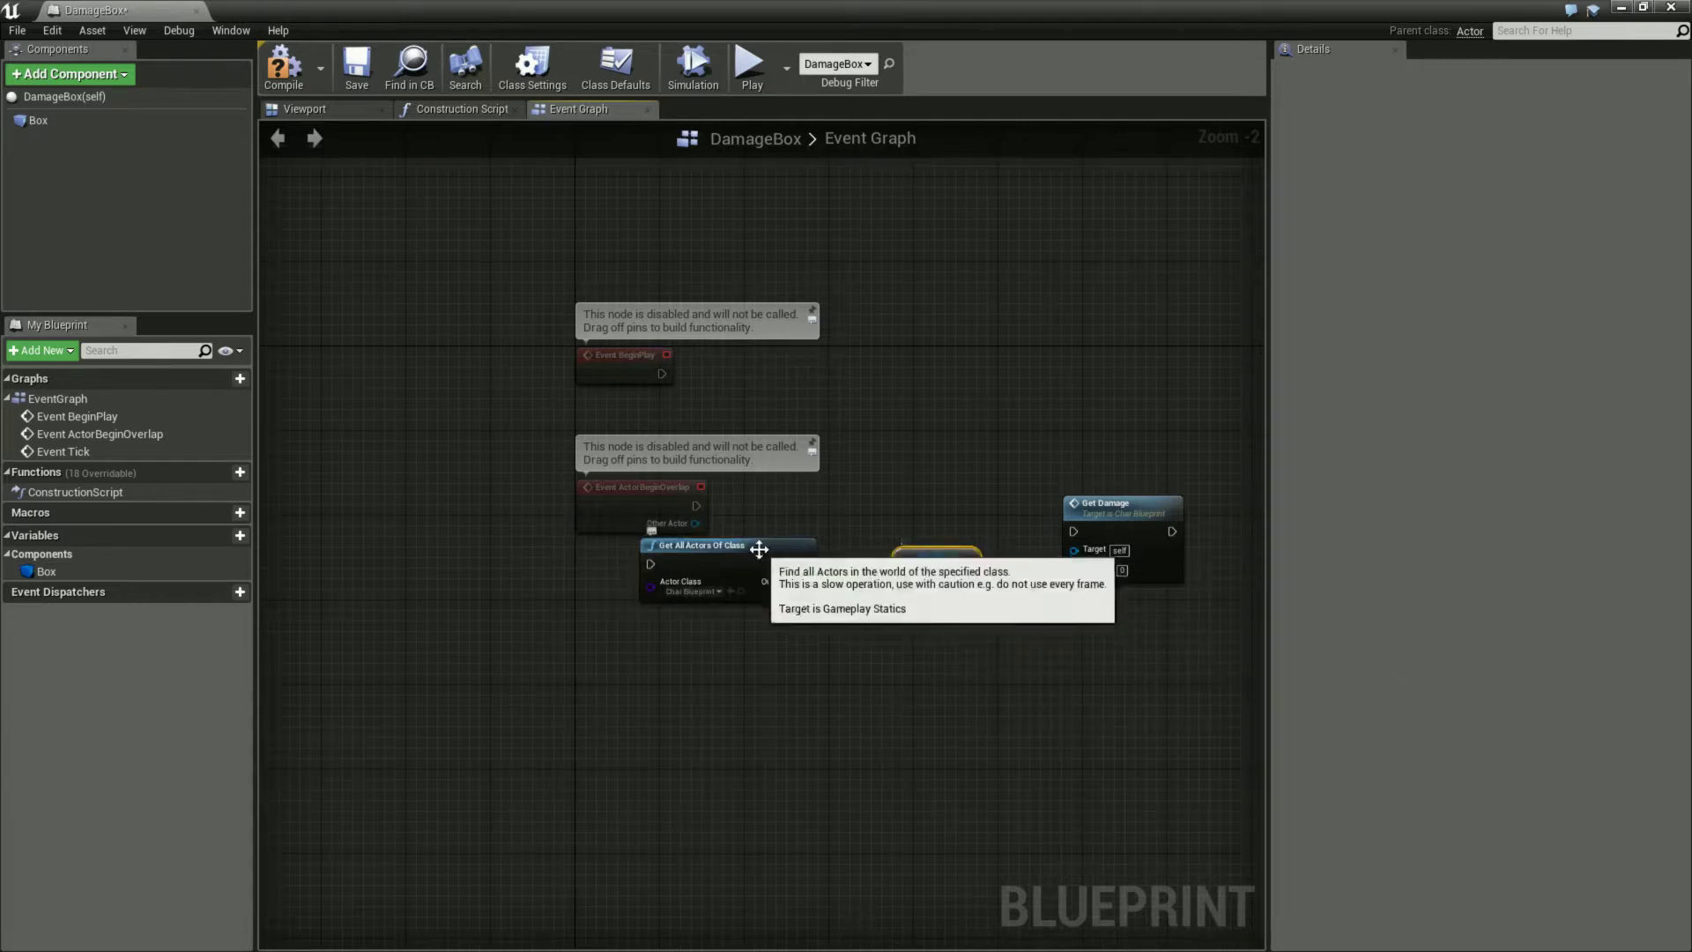
drag(759, 548, 811, 569)
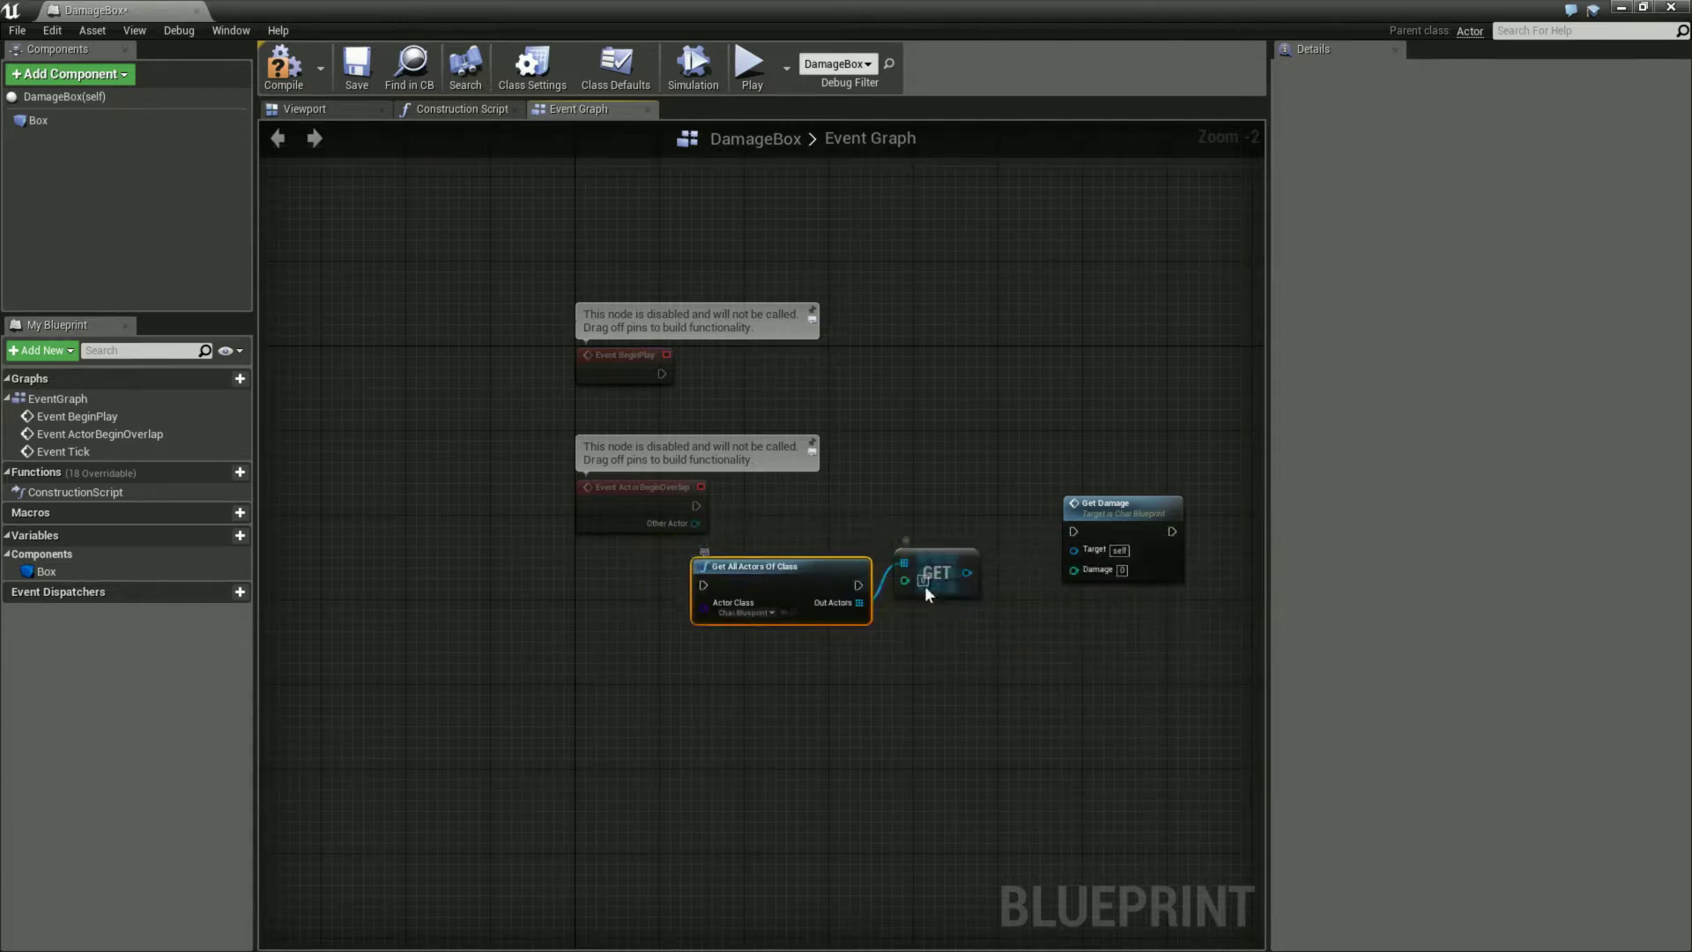
drag(967, 573, 1080, 551)
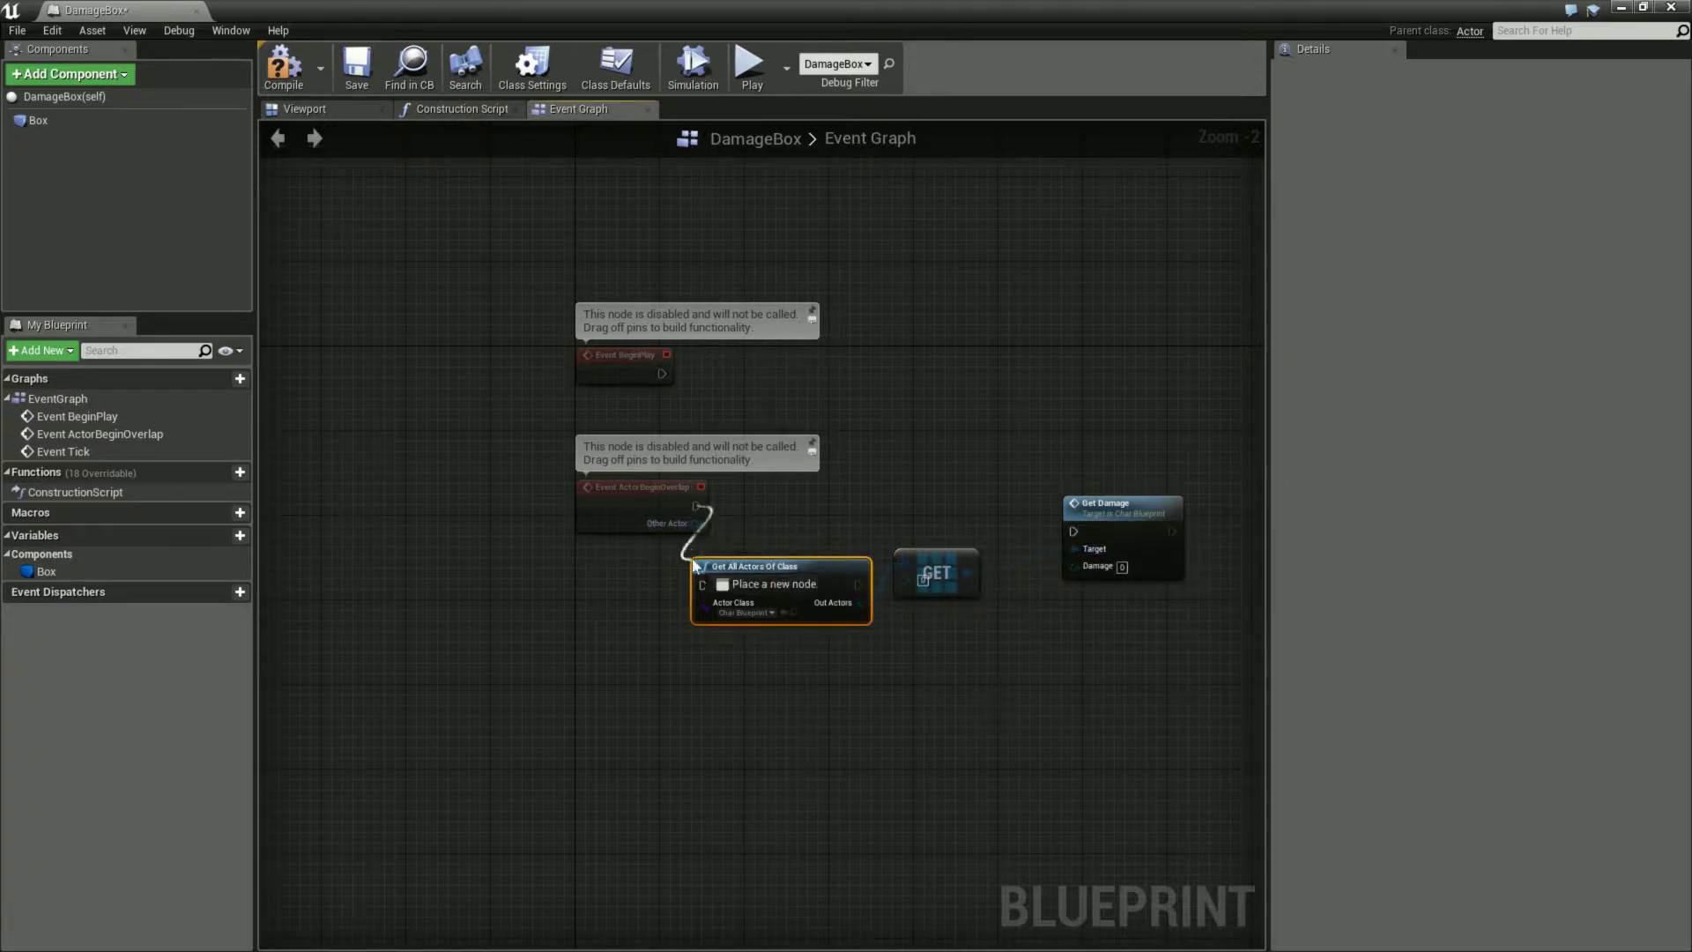
Chain Event ActorBeginOverlap into Get All Actors Of Class and then Get Damage
drag(695, 507, 703, 584)
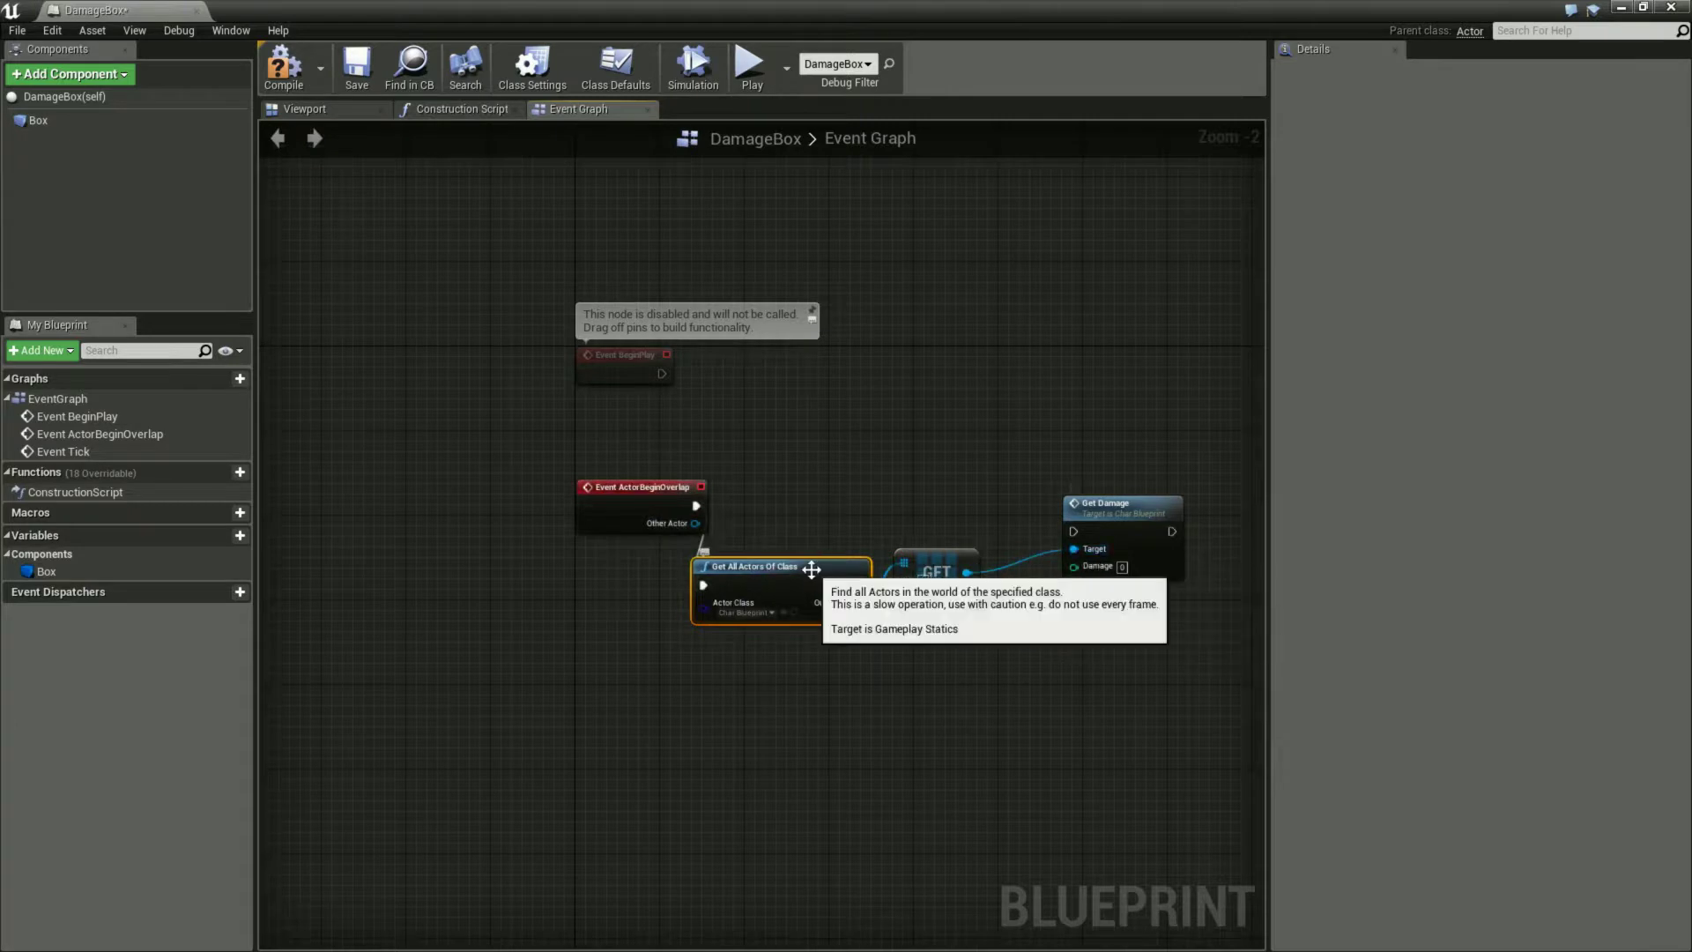
drag(809, 573, 882, 499)
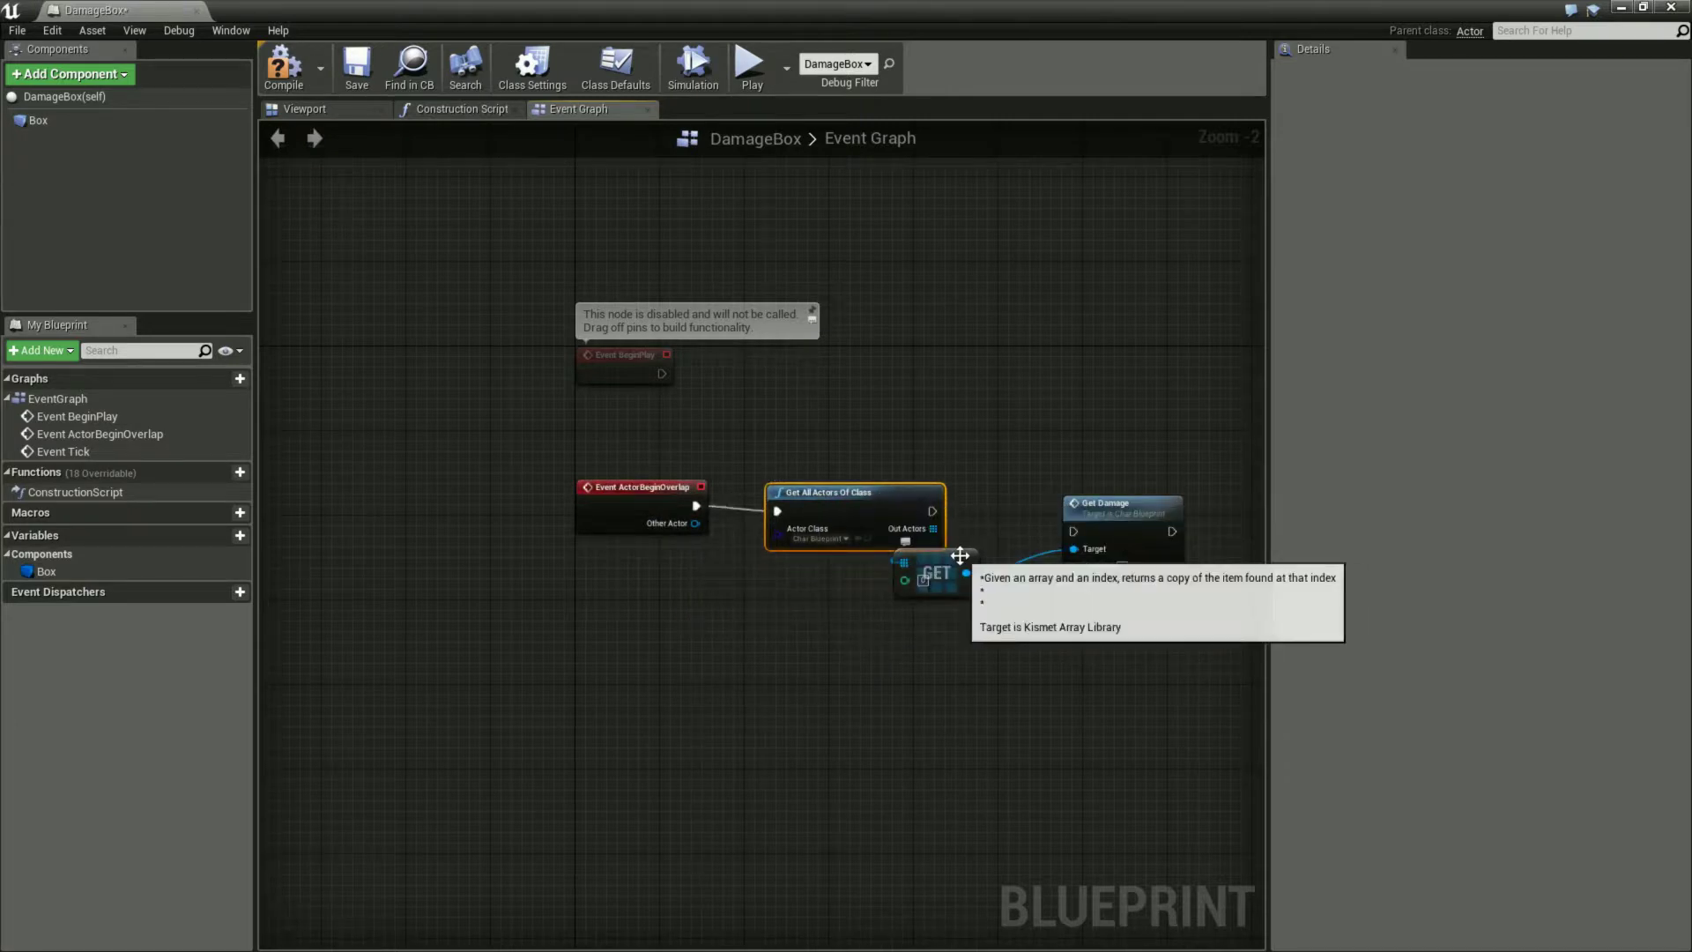
drag(936, 565, 989, 566)
drag(1150, 524, 1181, 502)
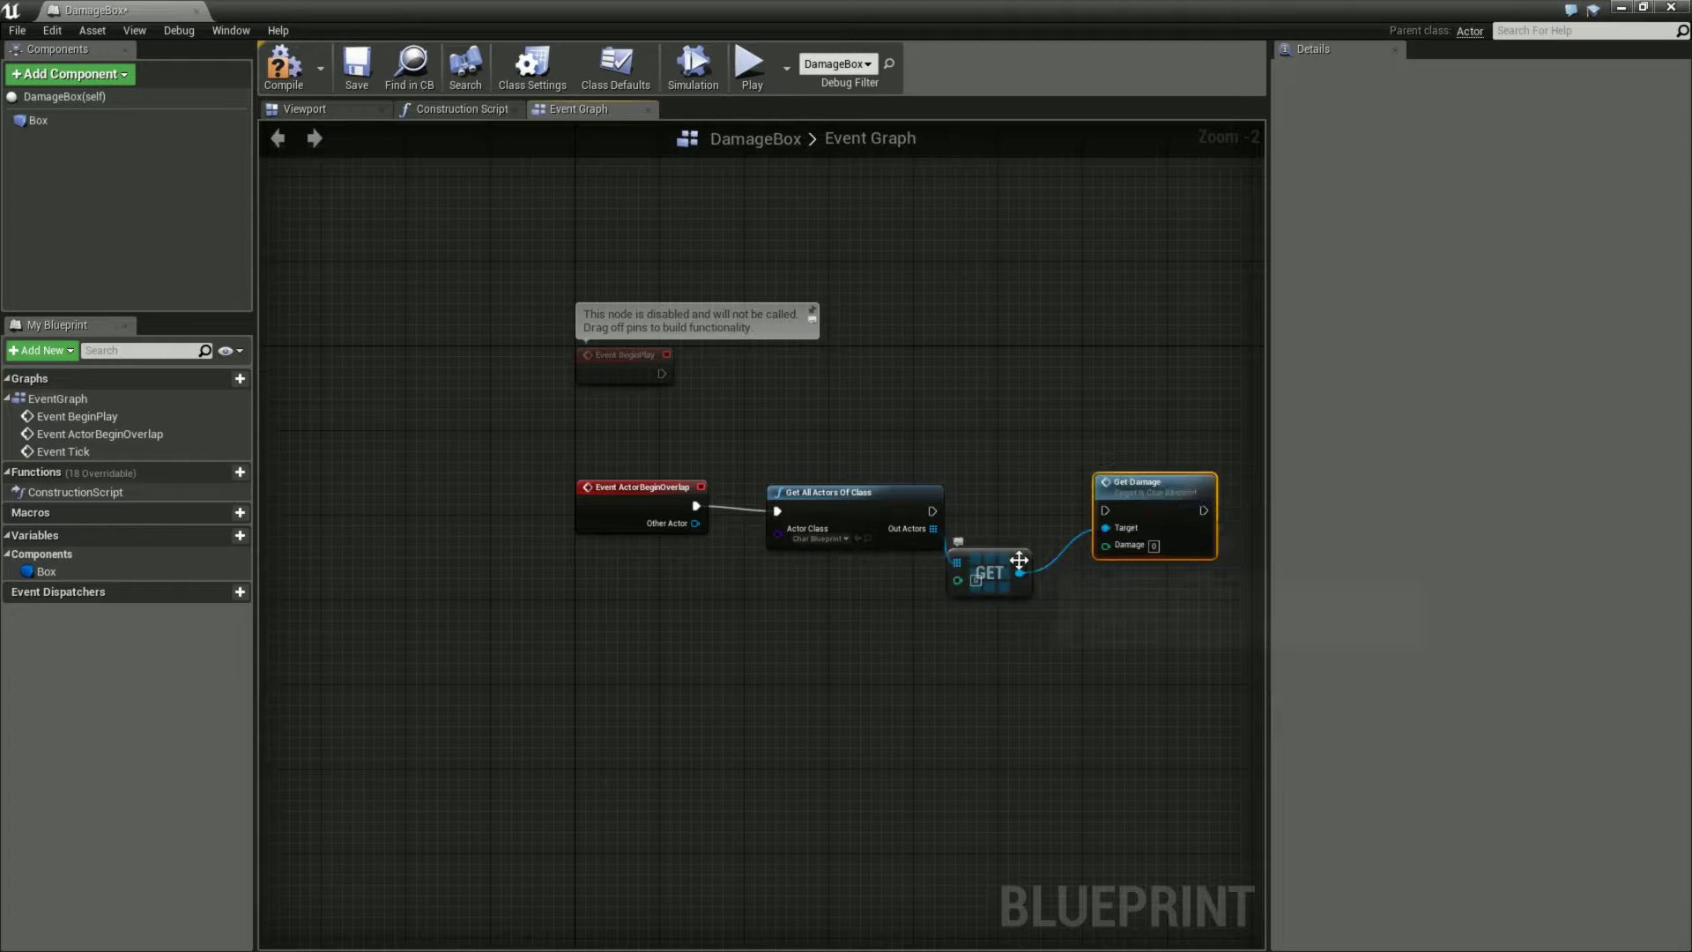
mouse_move(1035, 534)
mouse_down()
mouse_move(927, 515)
mouse_move(1123, 501)
mouse_up()
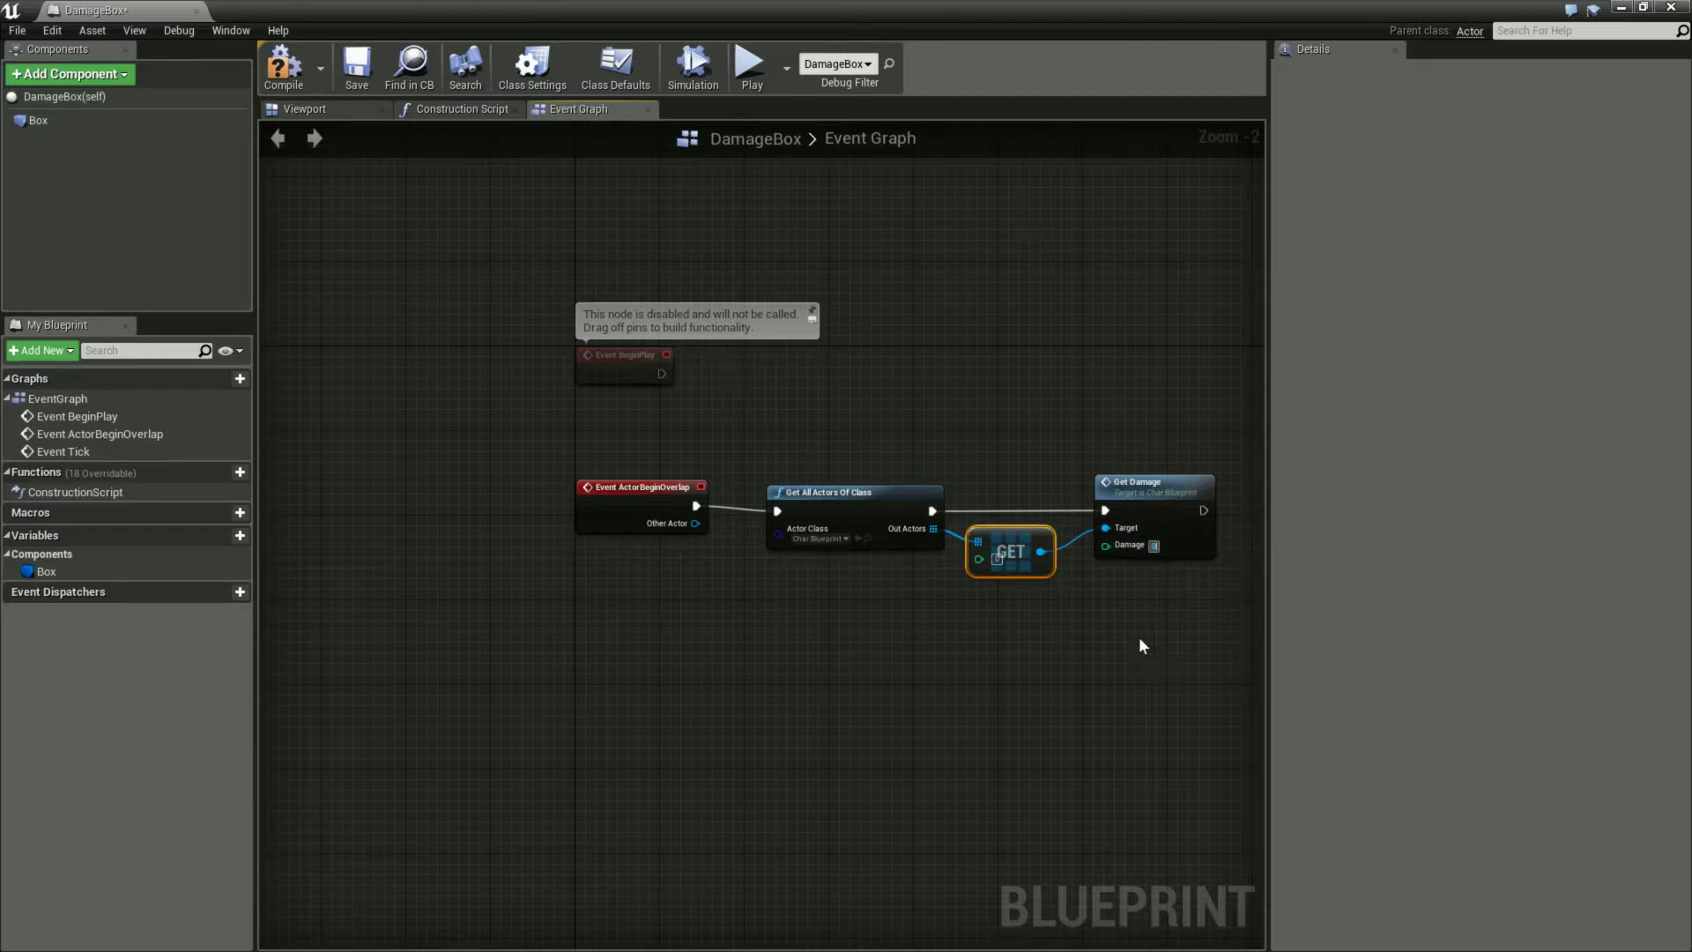
Set Get Damage's Damage value to 10 and save DamageBox
text(10)
click(1156, 607)
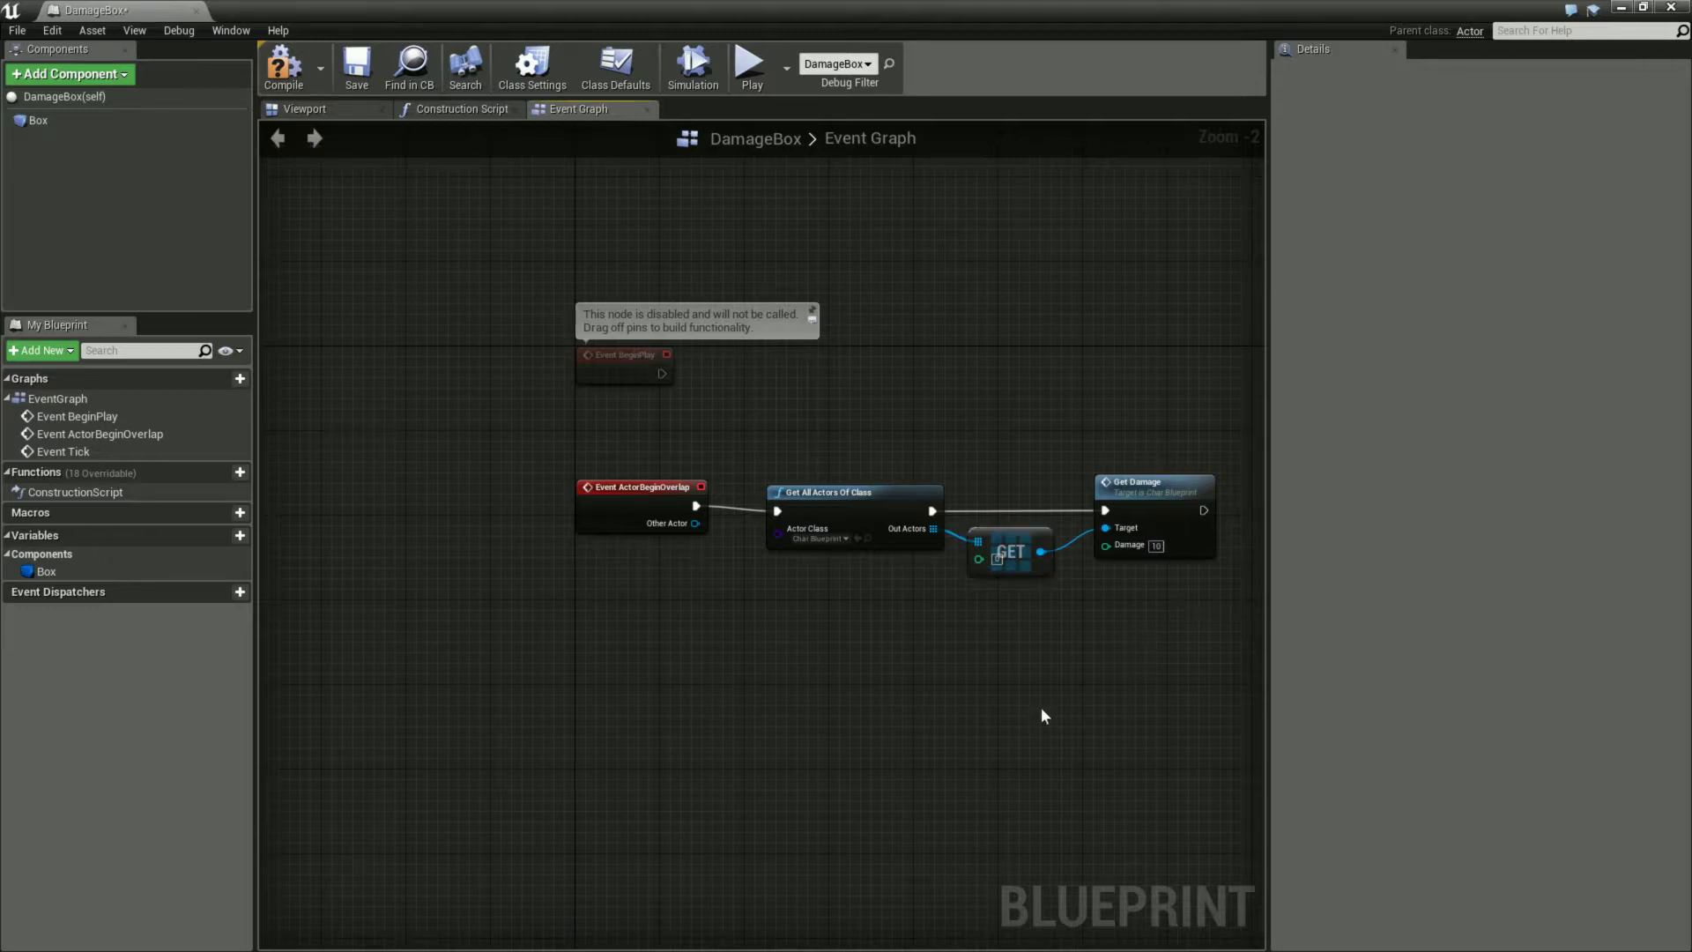
right_drag(1040, 706, 941, 702)
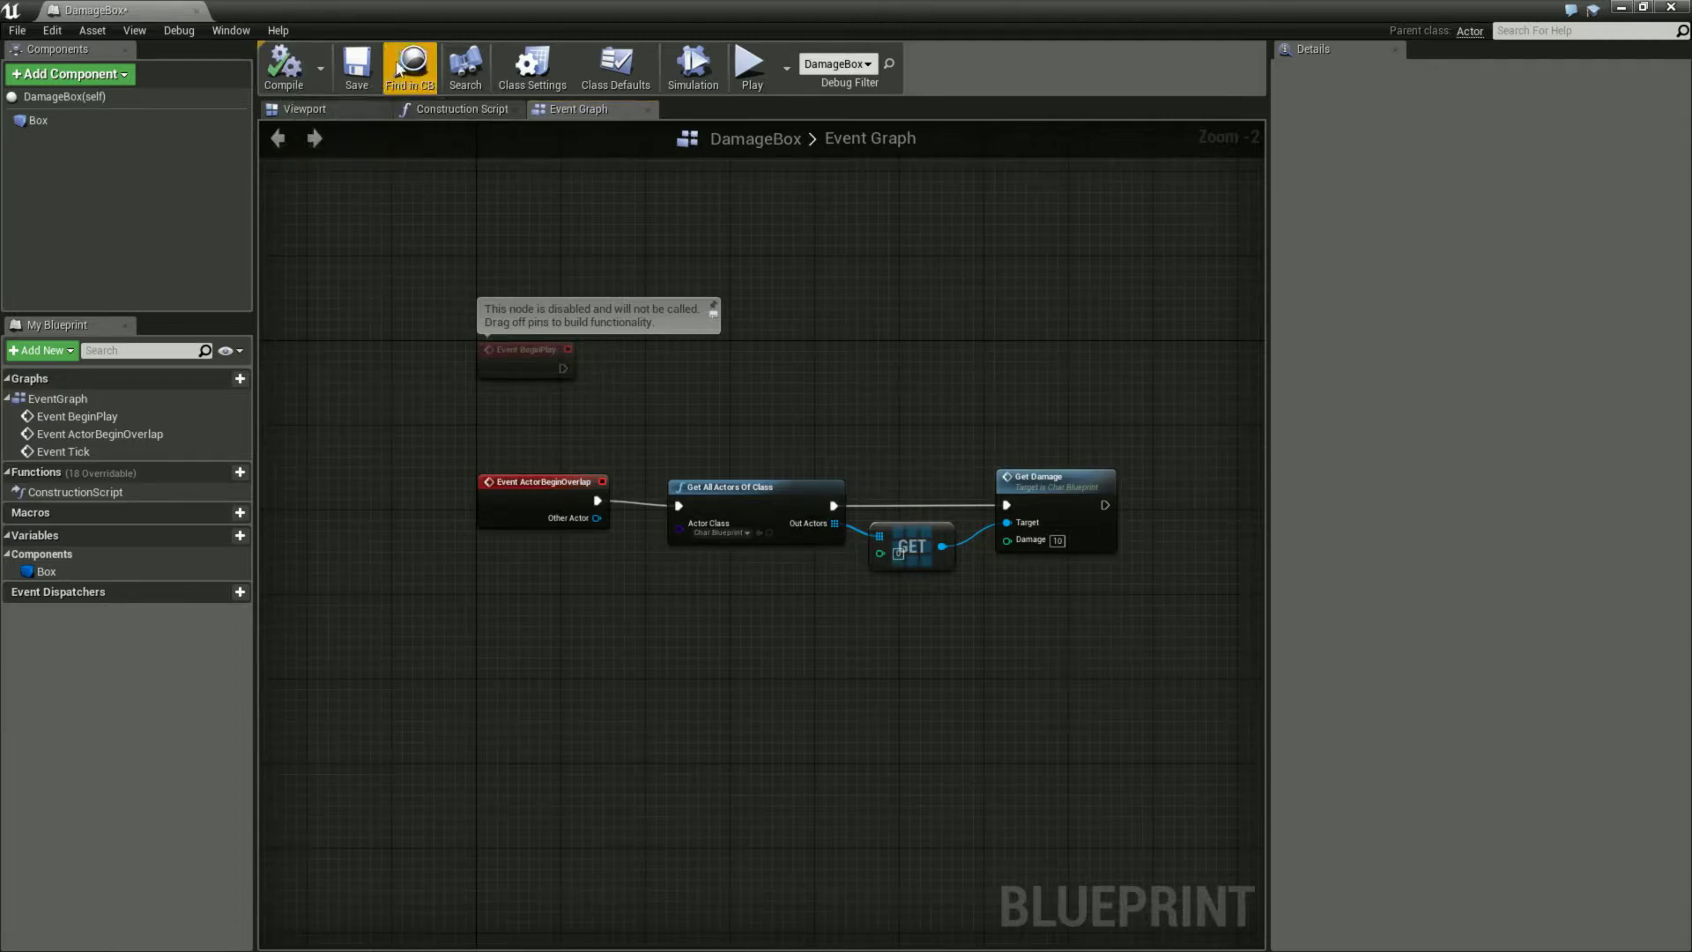
click(357, 66)
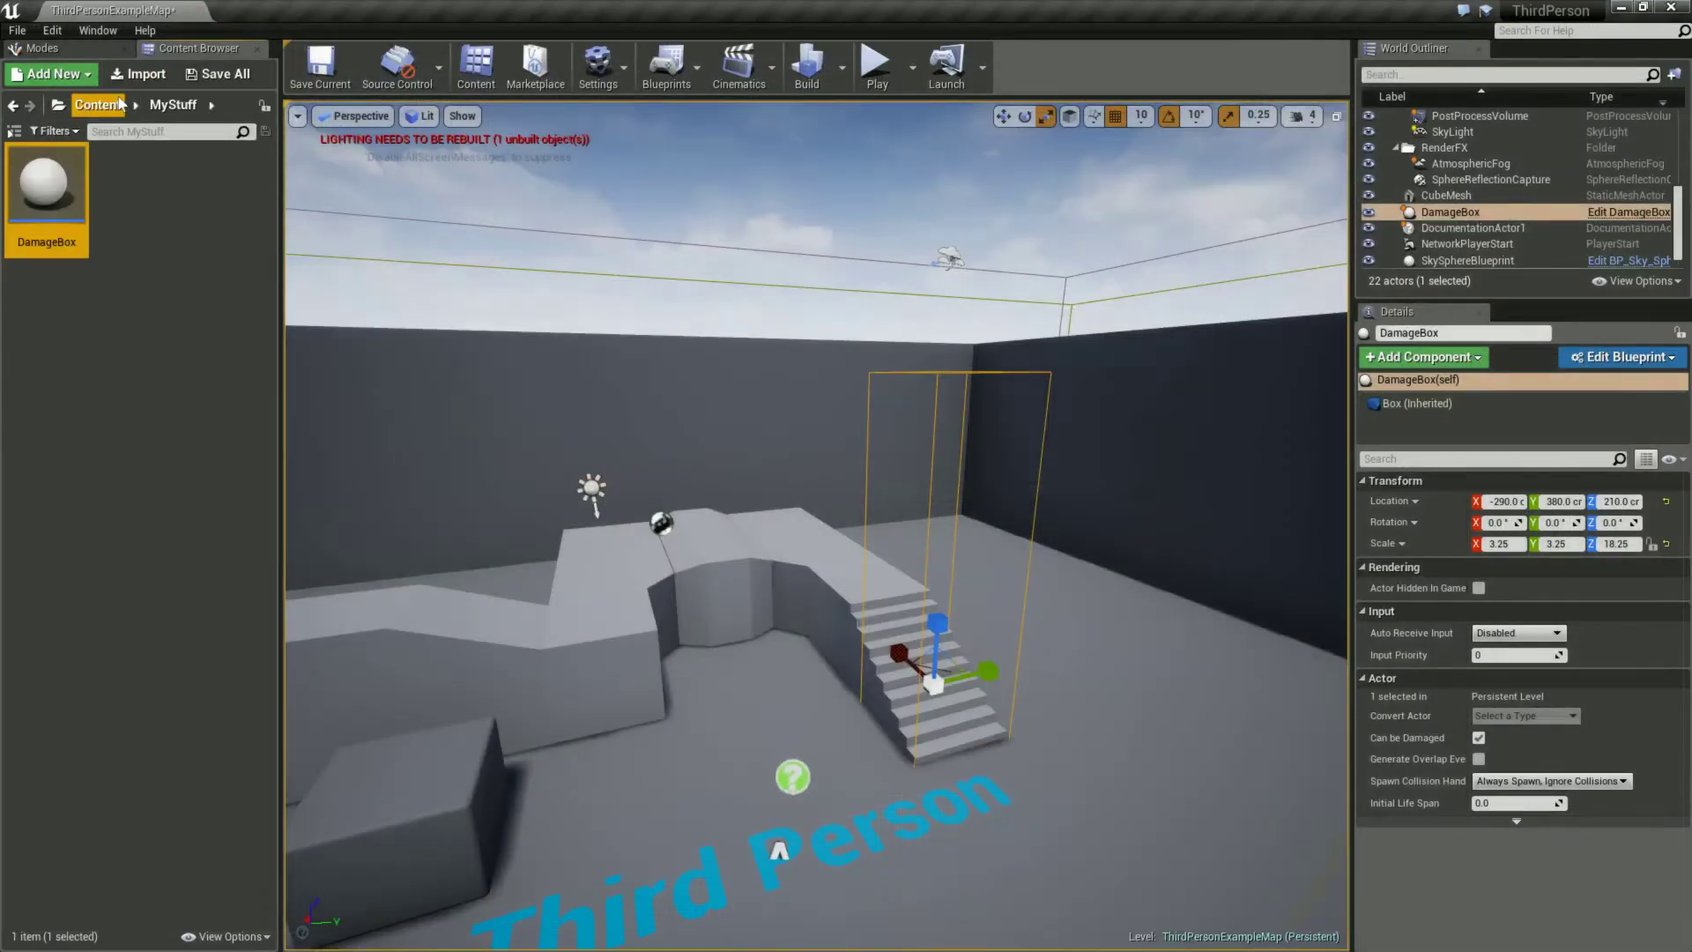
Browse to Content > Mannequin > Animations and open CharBlueprint
click(121, 104)
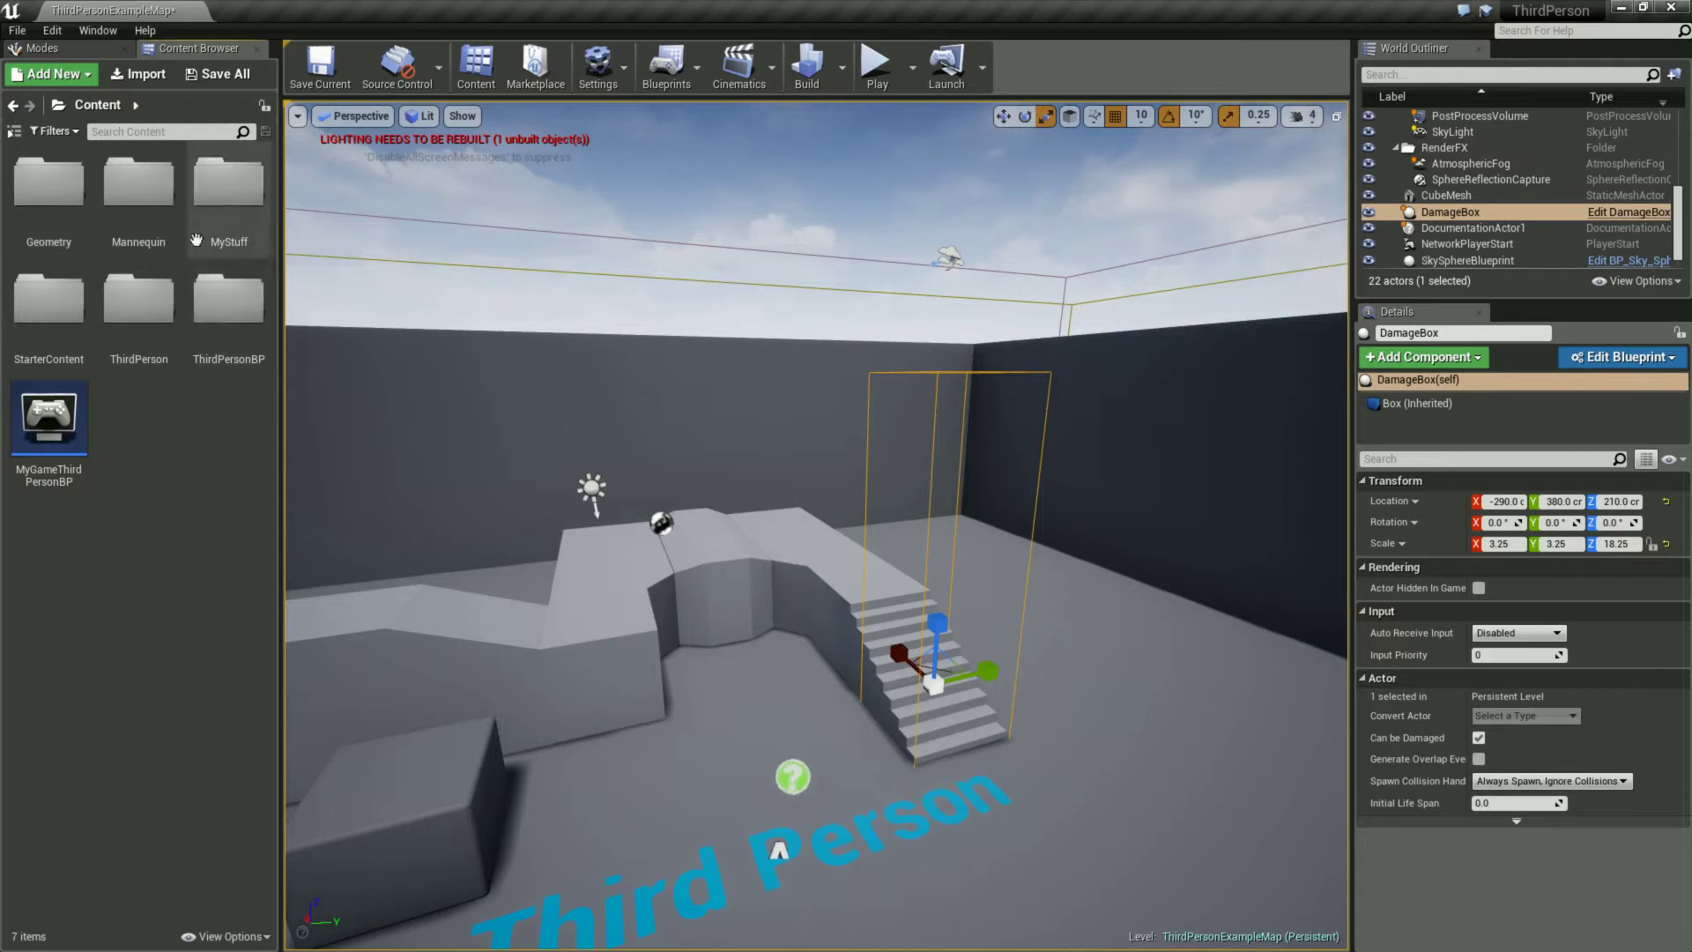
click(123, 208)
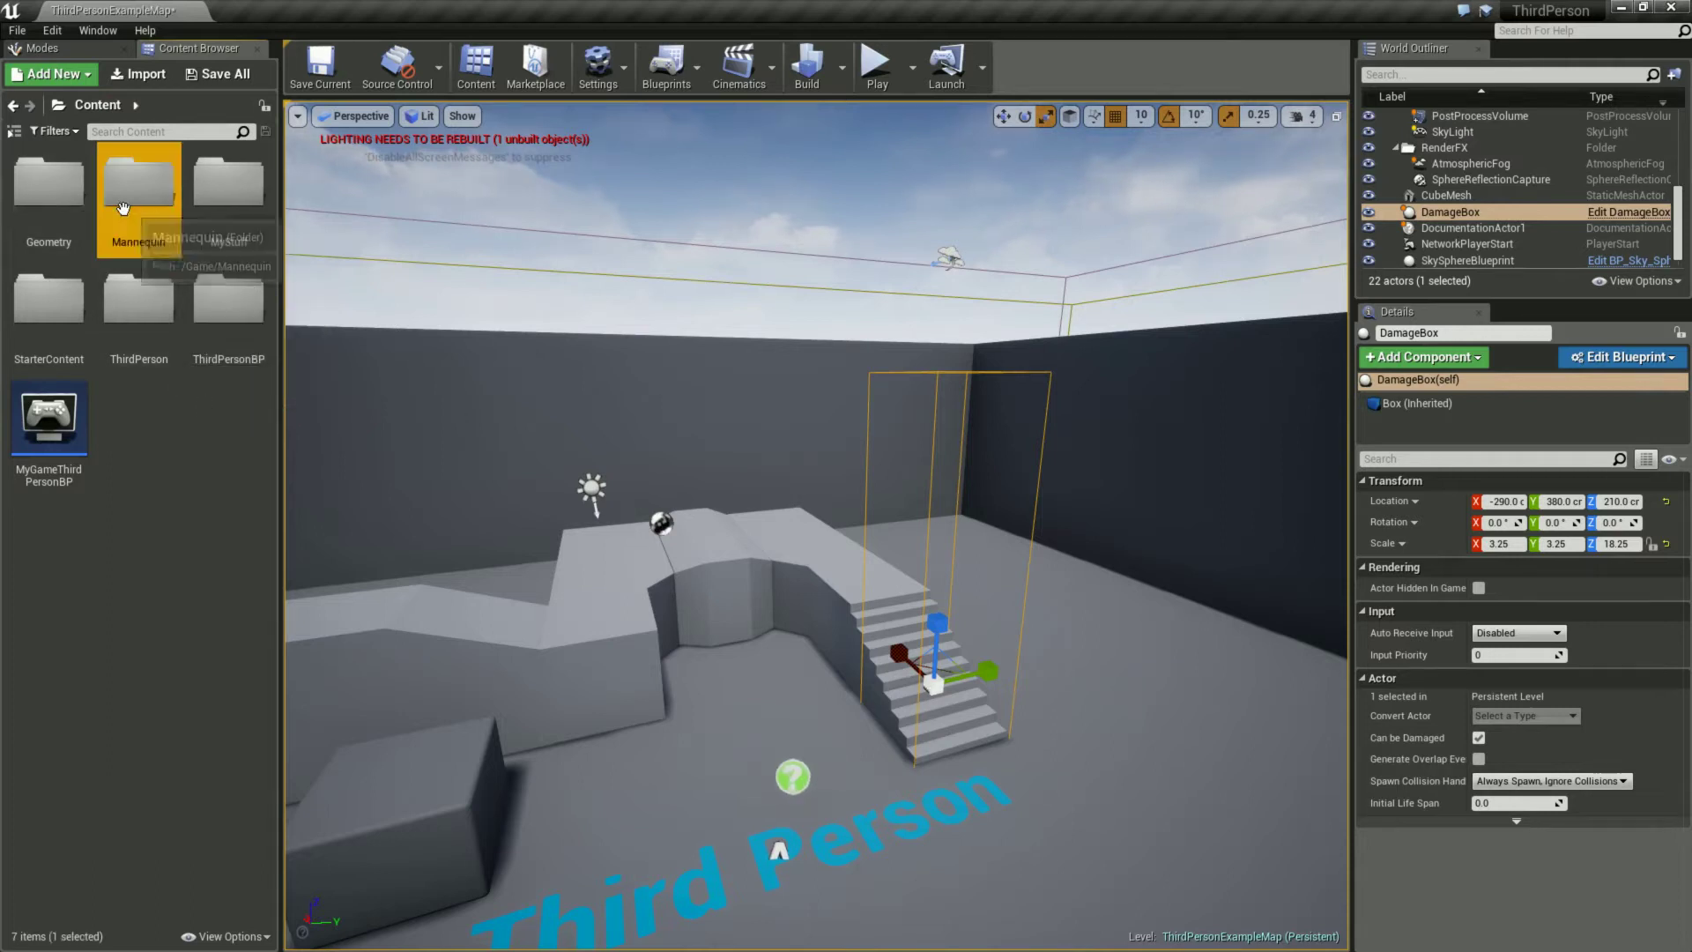
double_click(123, 208)
double_click(48, 180)
double_click(138, 185)
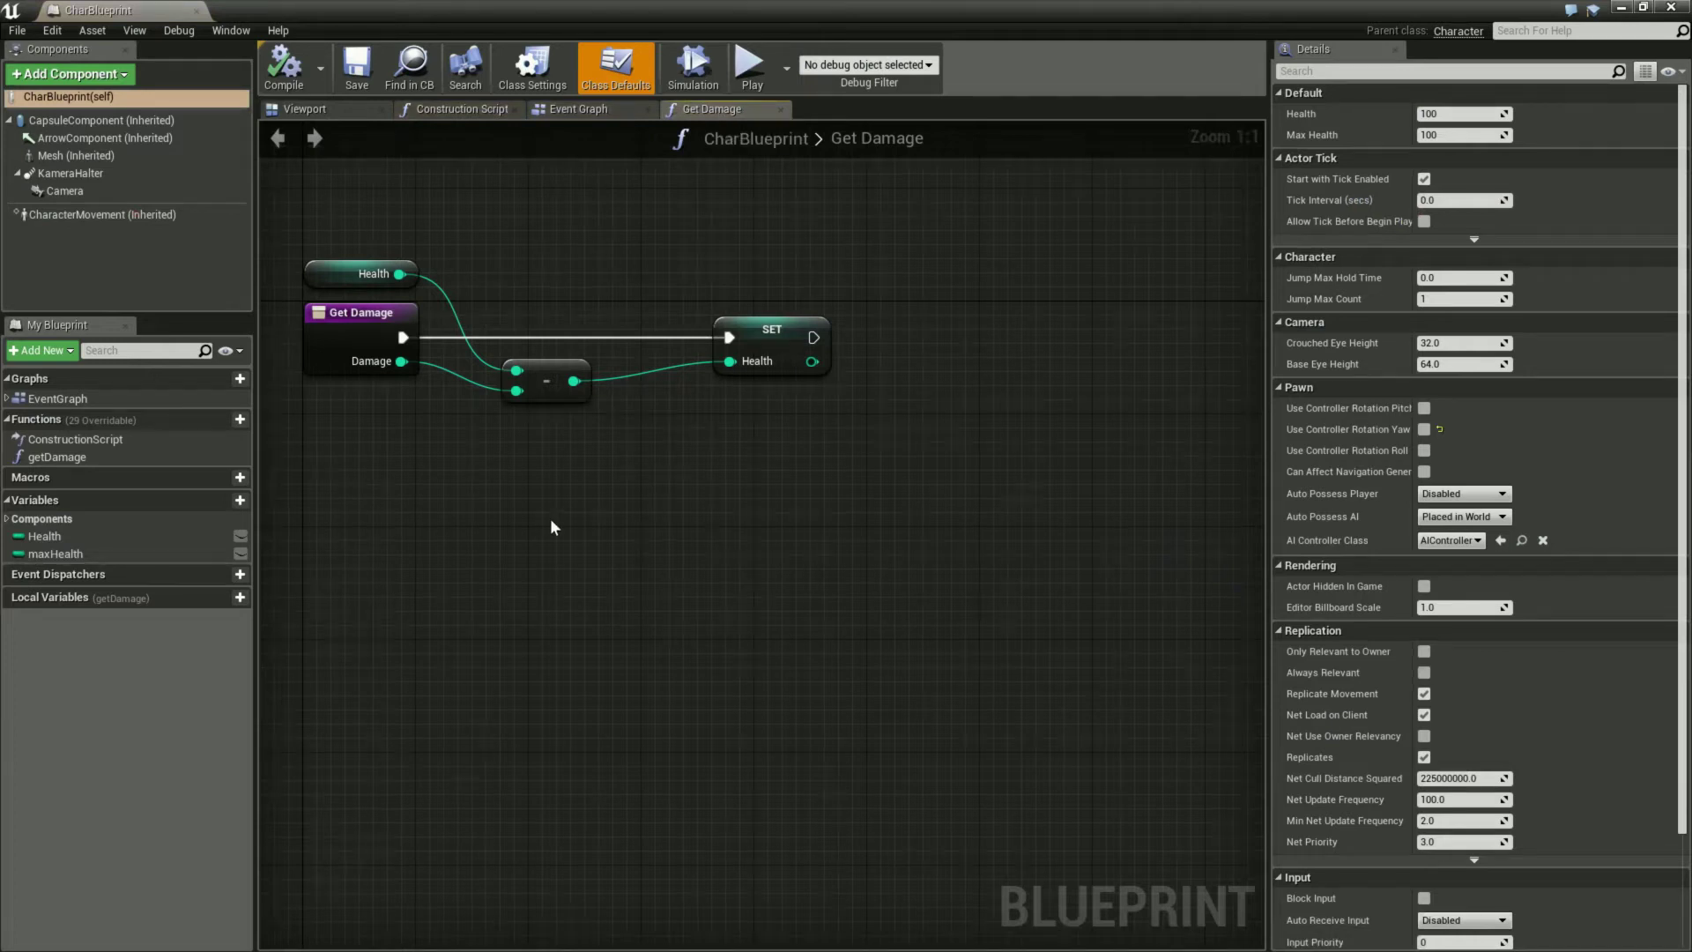
Add a Print String after SET Health that prints the new Health value, then save
right_drag(551, 527, 583, 591)
drag(844, 401, 890, 400)
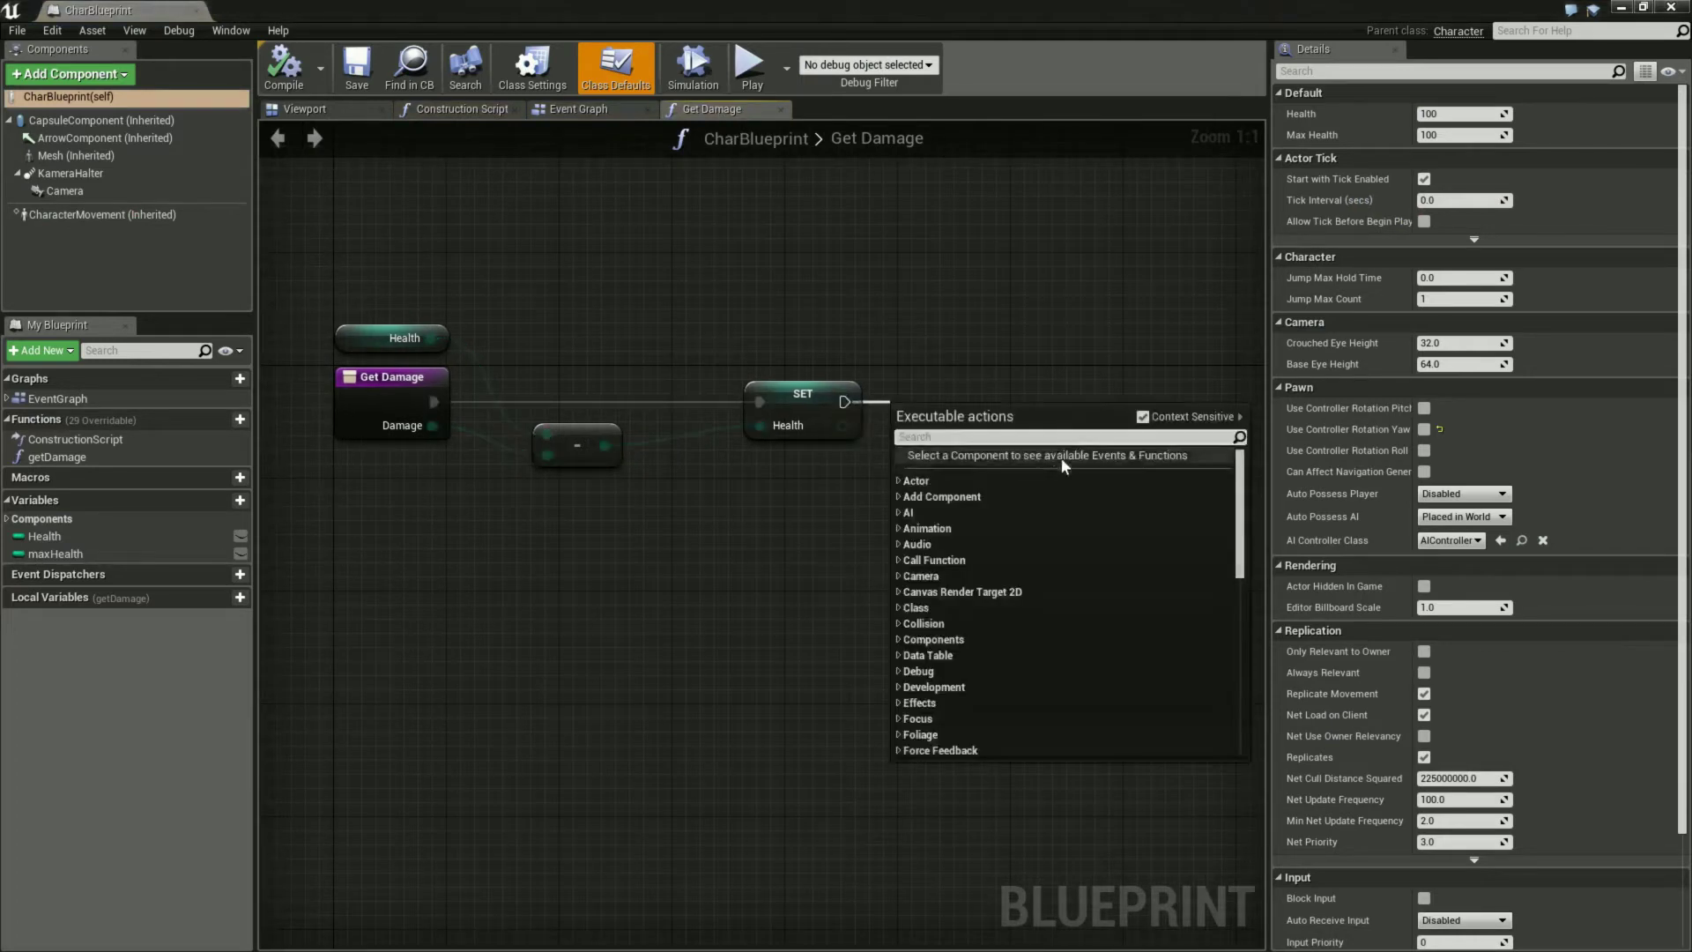
text(print)
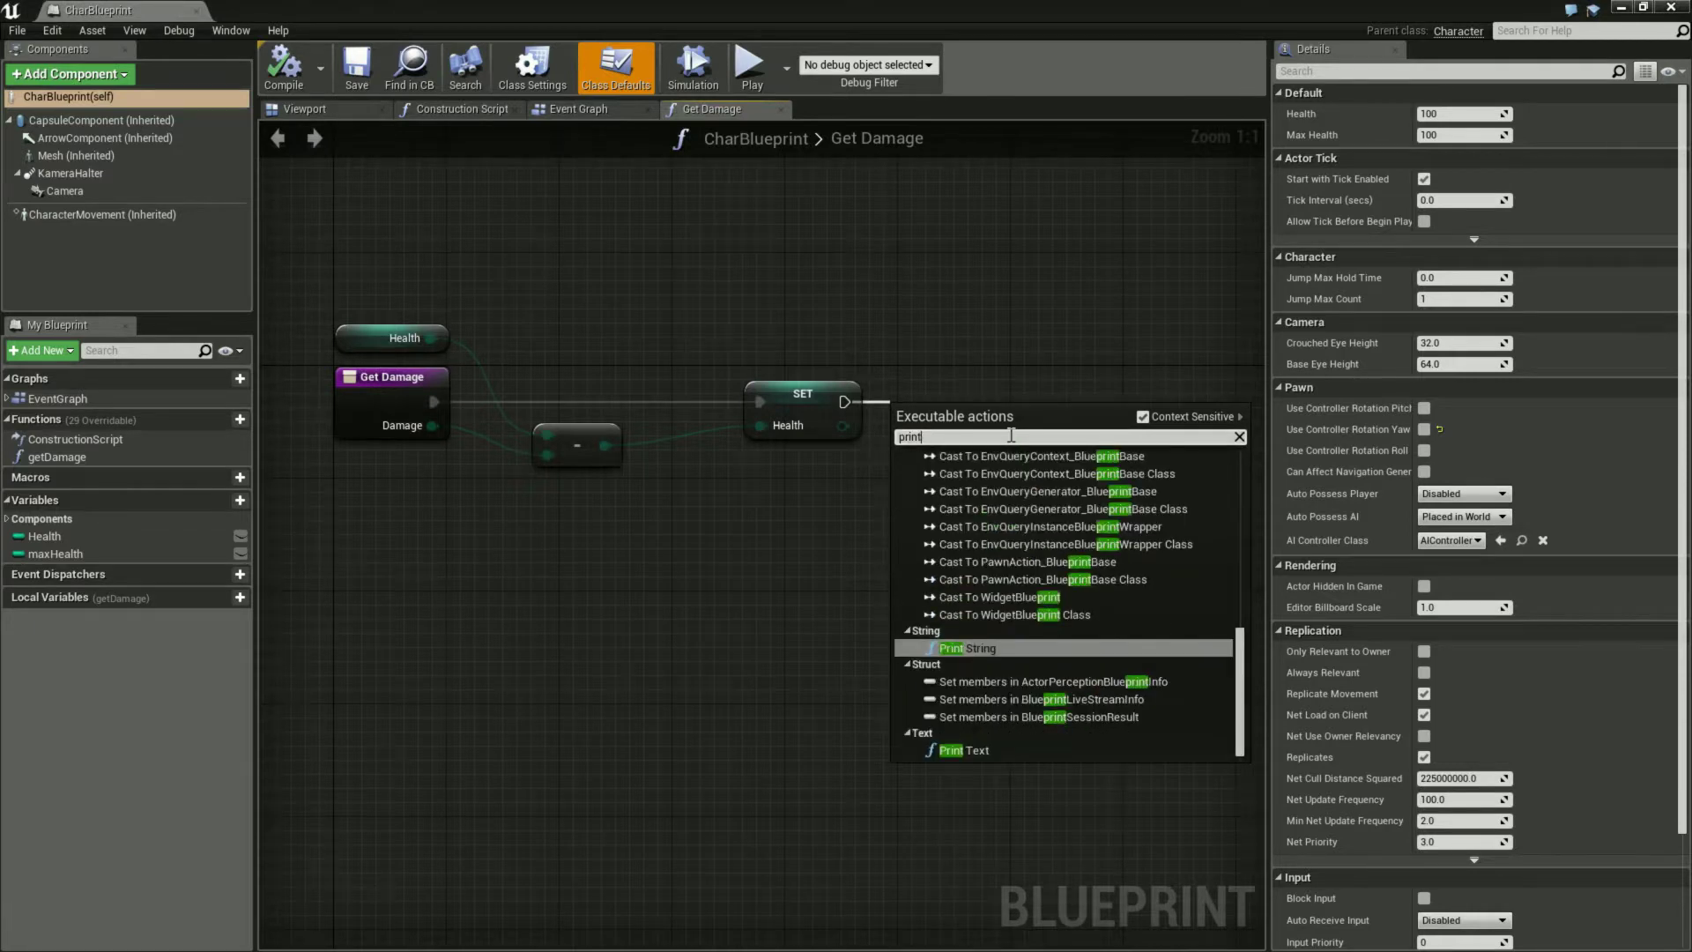
click(967, 648)
mouse_move(997, 423)
mouse_down()
mouse_move(1066, 376)
mouse_move(1153, 374)
mouse_up()
mouse_move(842, 426)
mouse_down()
mouse_move(1041, 427)
mouse_move(960, 411)
mouse_move(929, 440)
mouse_up()
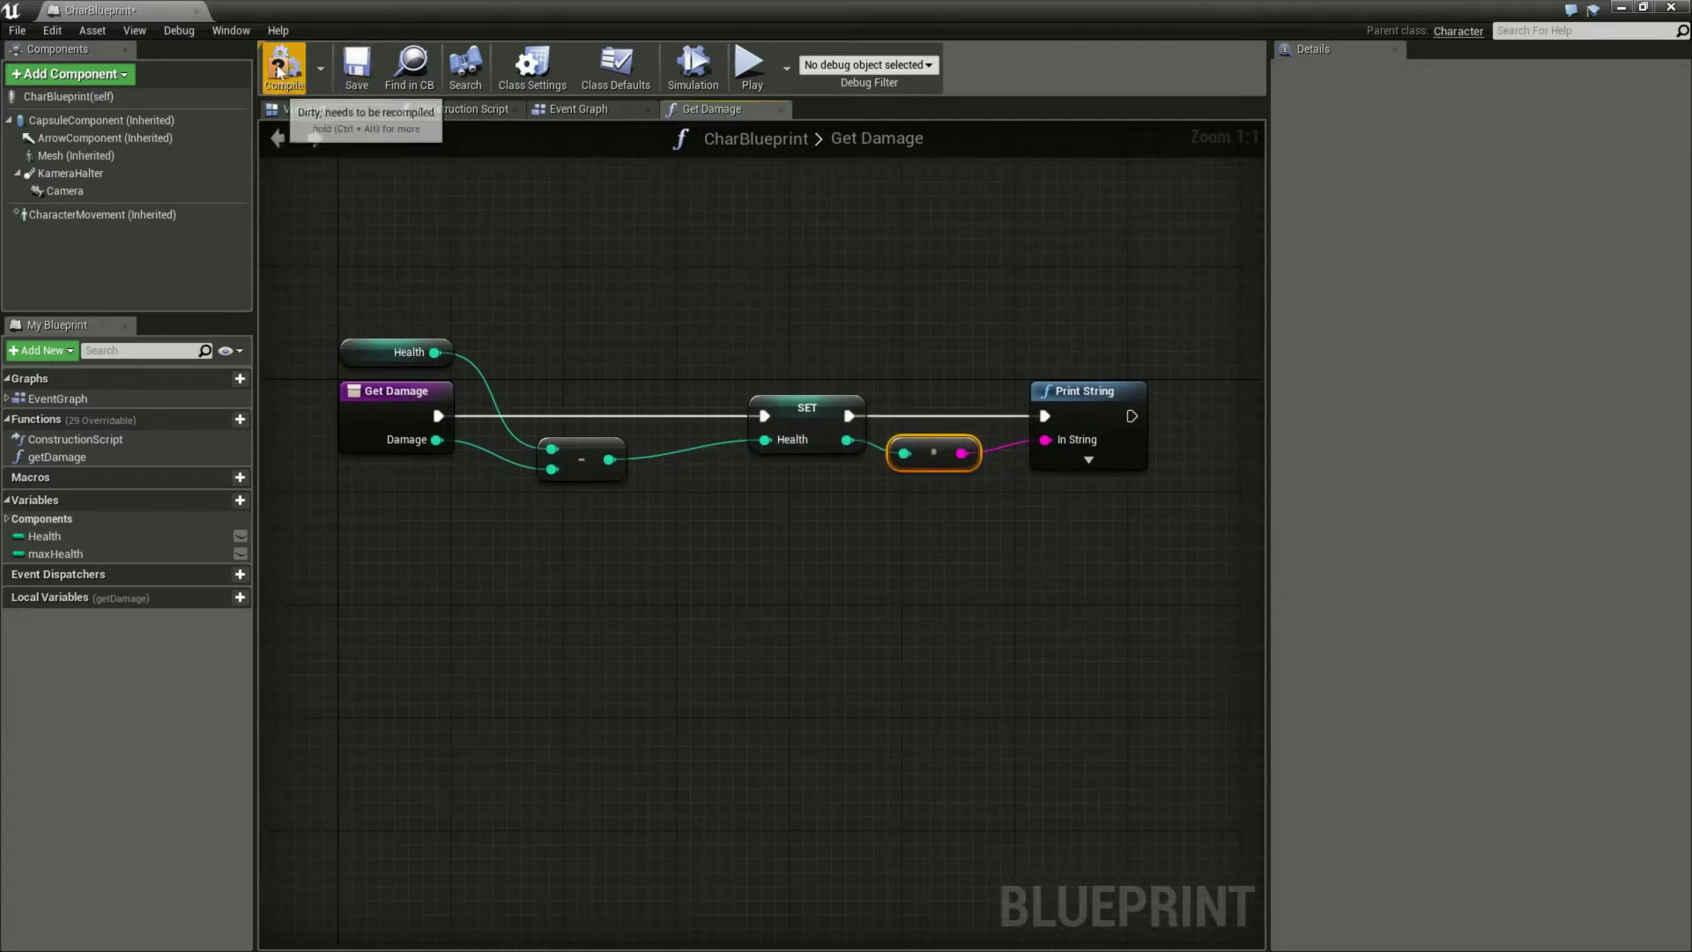
click(356, 69)
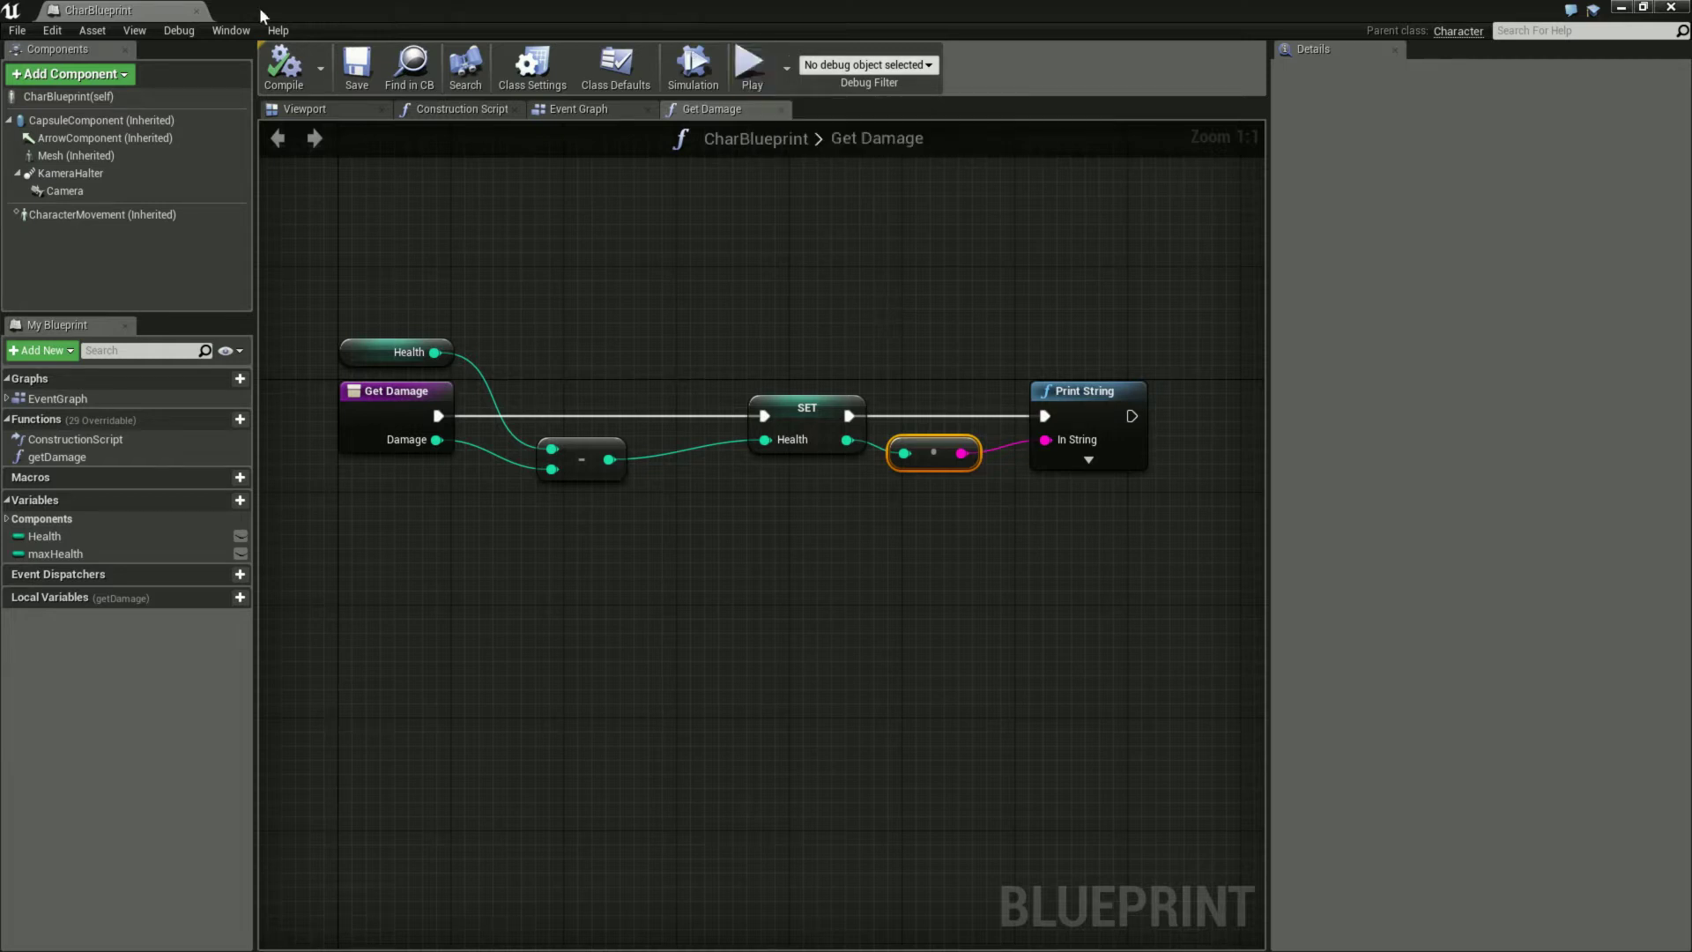
Close CharBlueprint, play the level, and run the character forward up the stairs
click(196, 10)
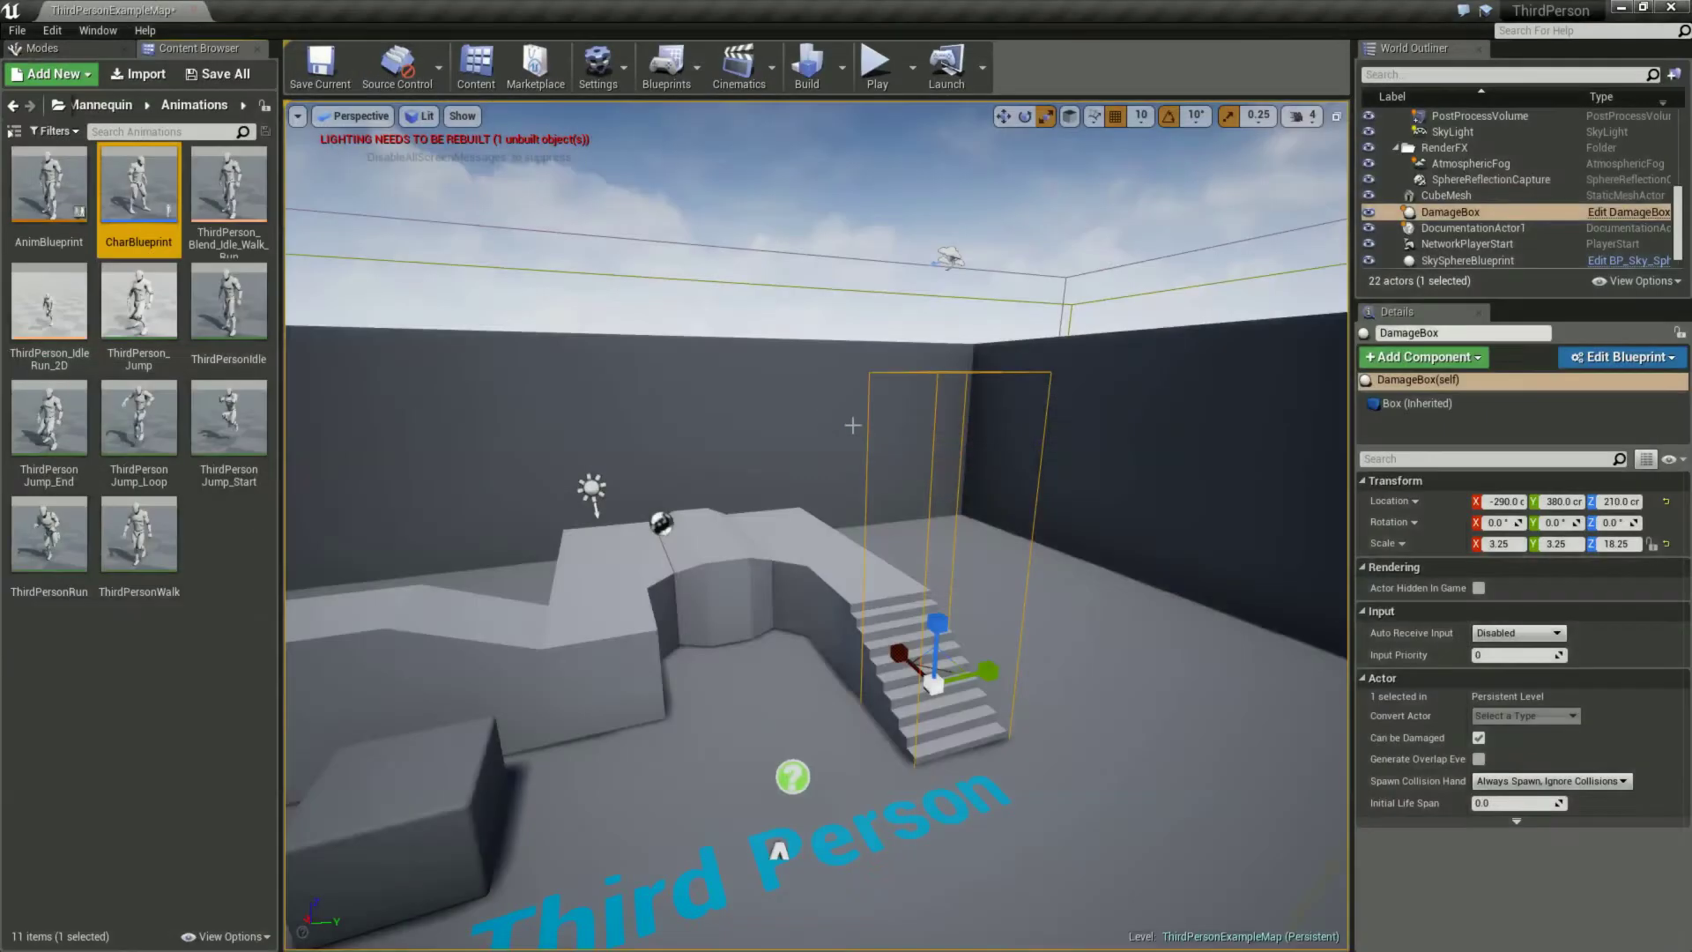
click(875, 66)
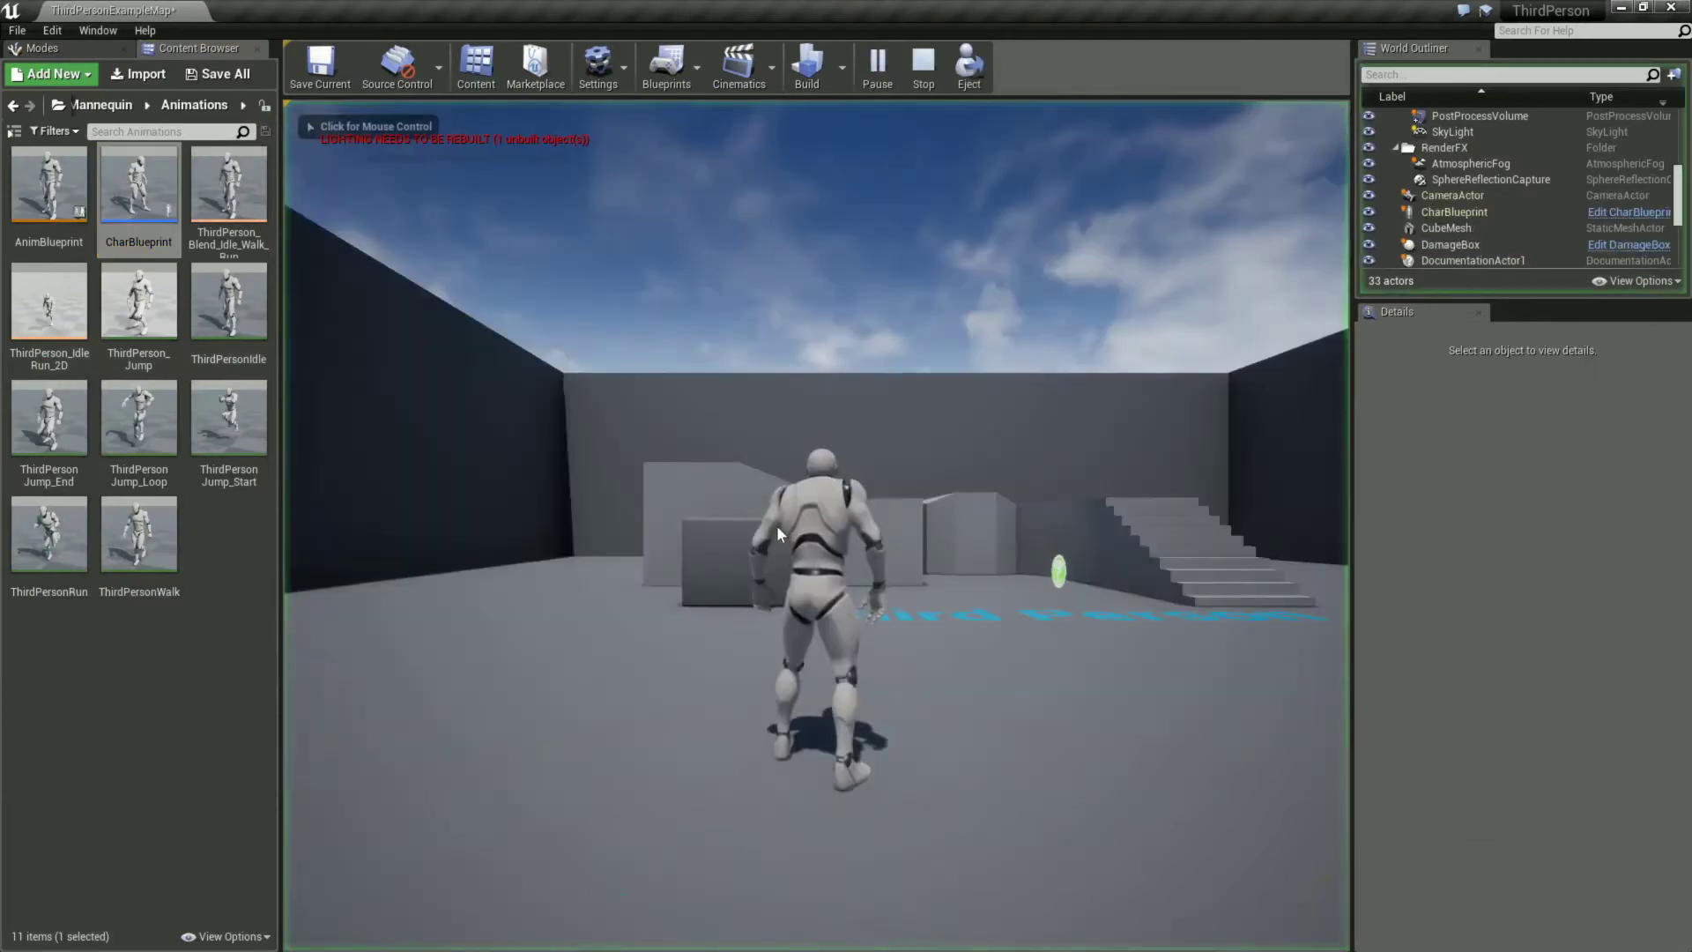
key(w)
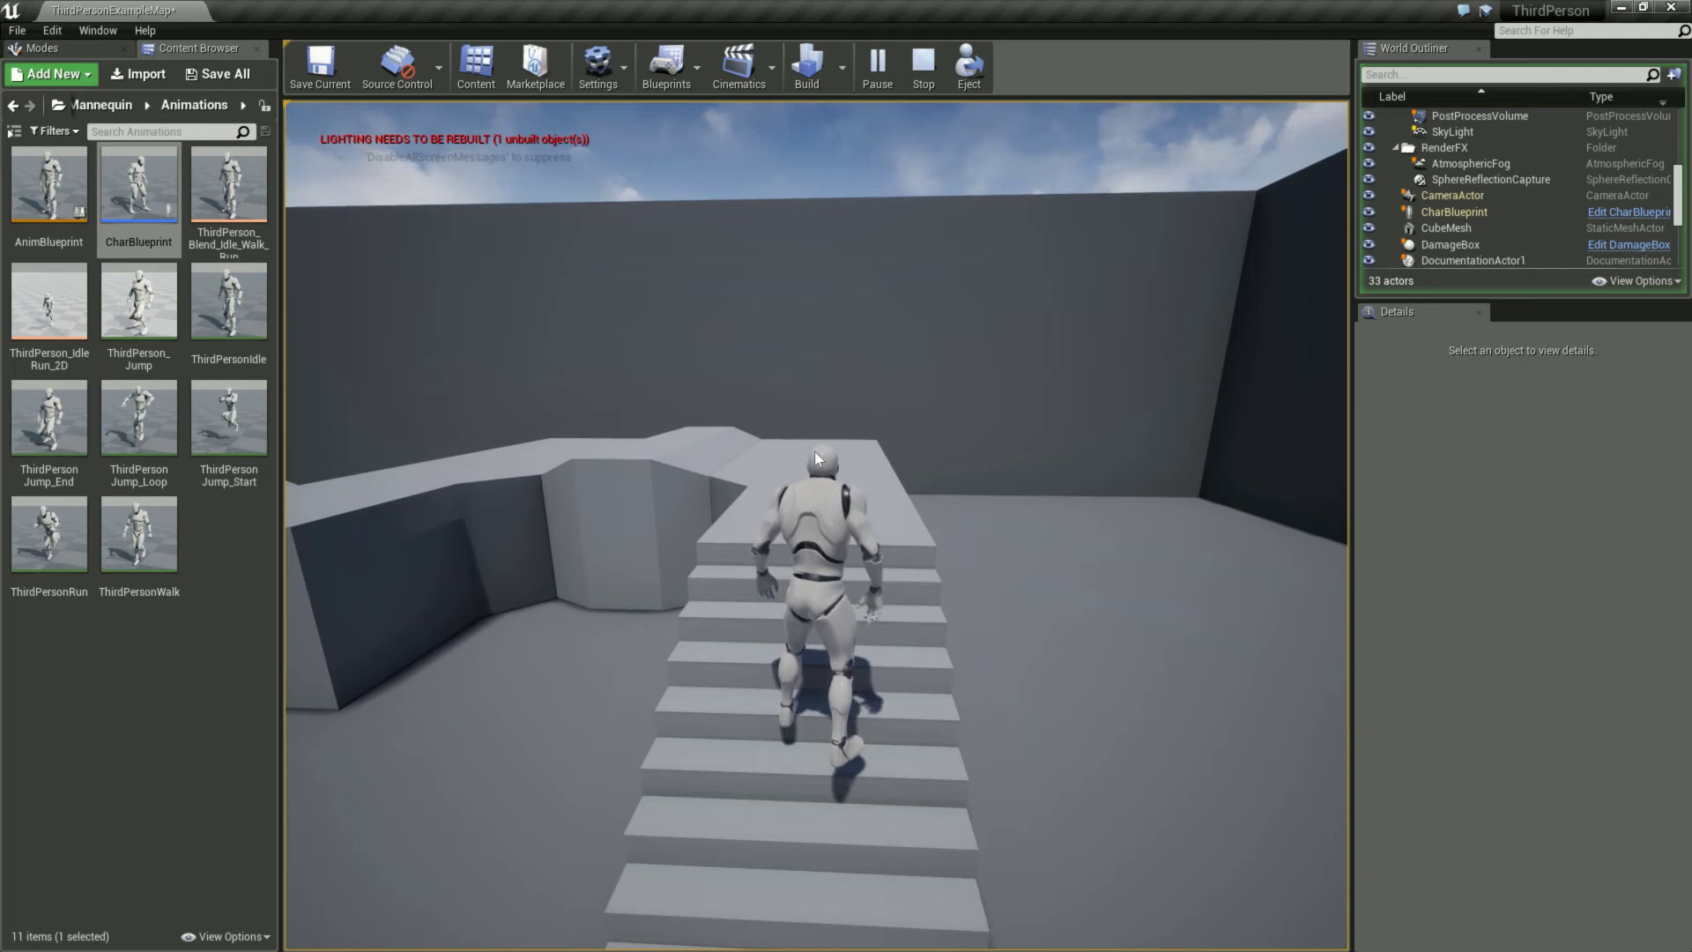
key(w)
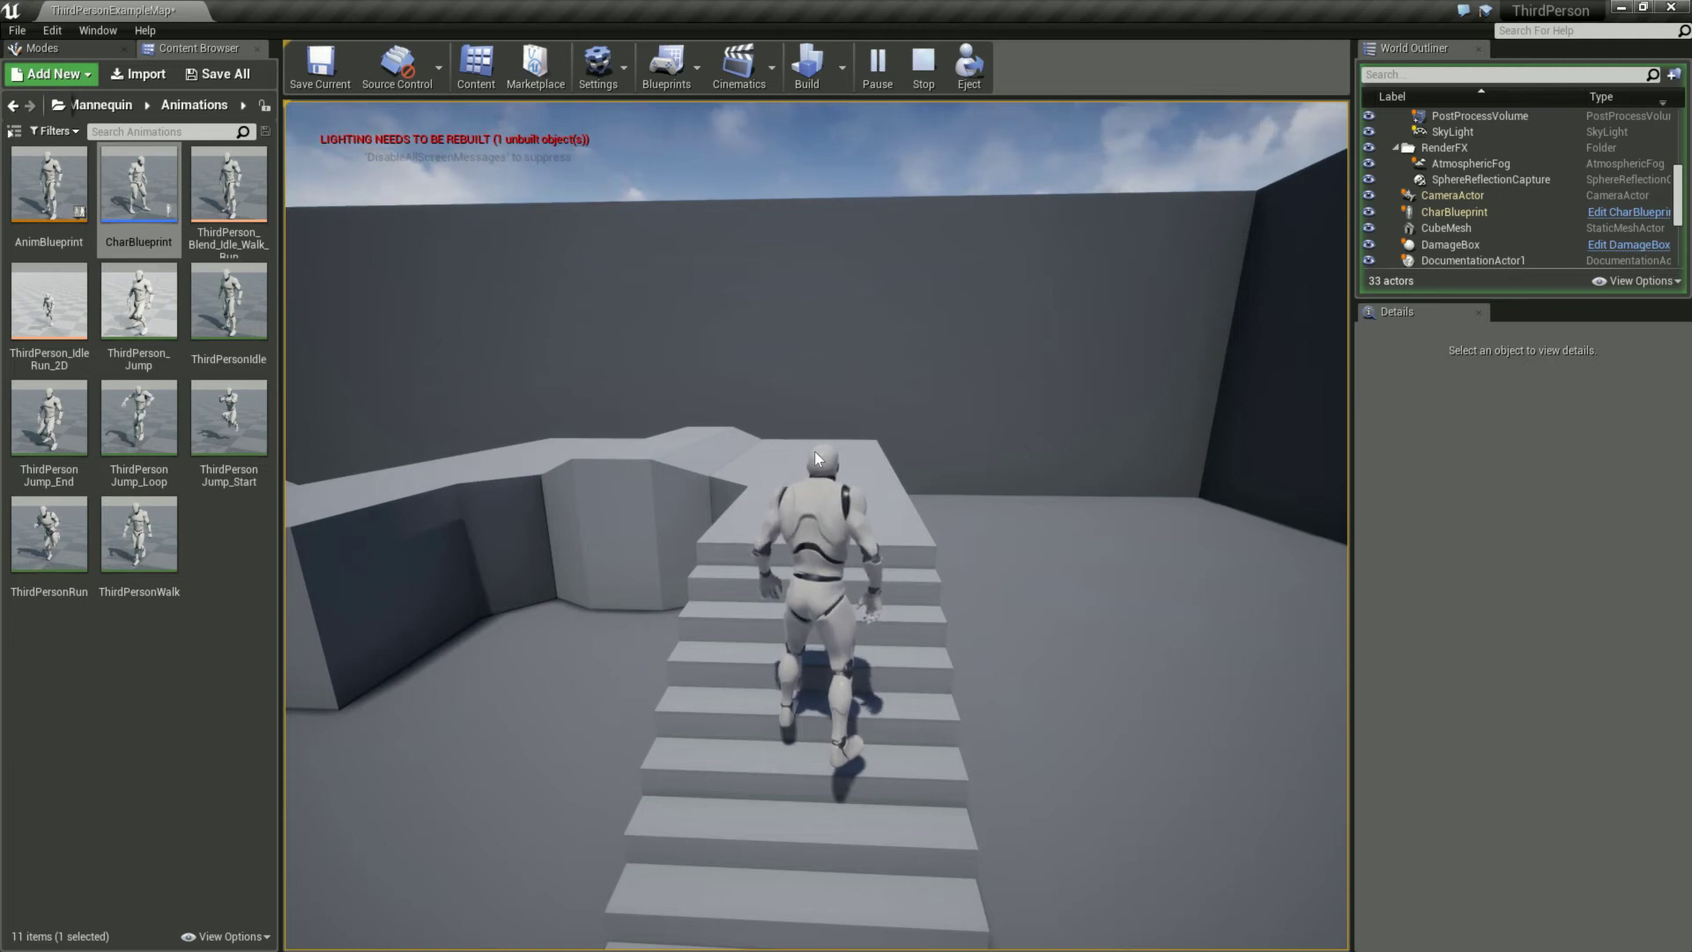